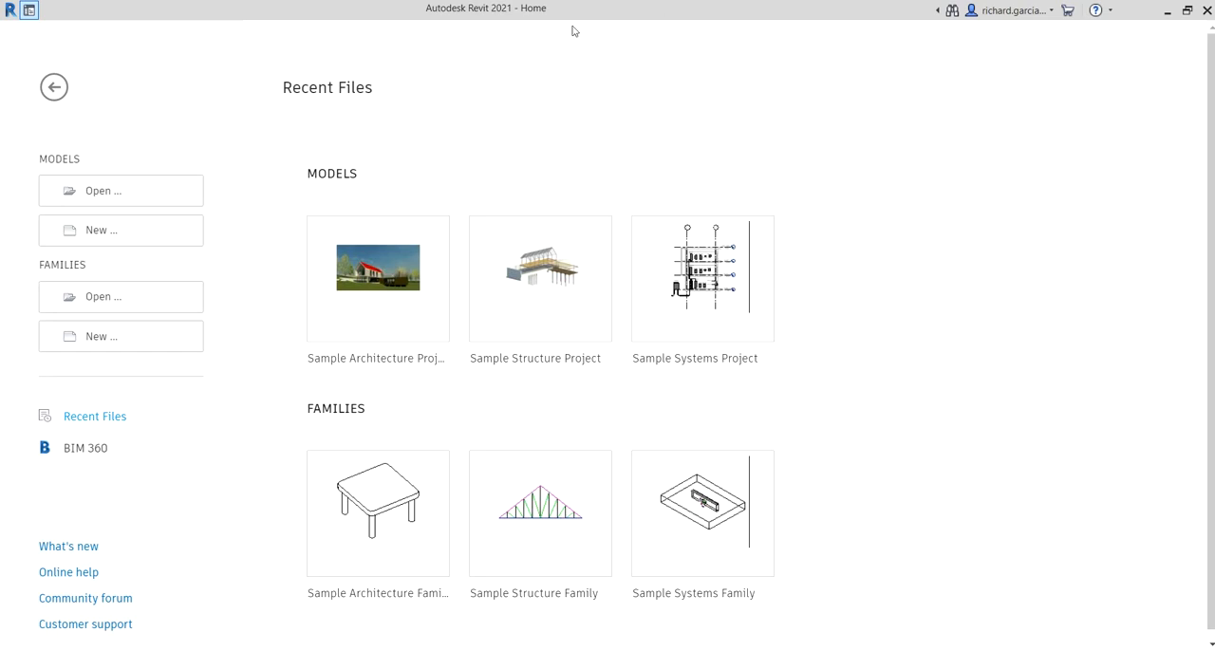
Step: Create a new project from the Structural Template
left_click(492, 19)
left_click(105, 231)
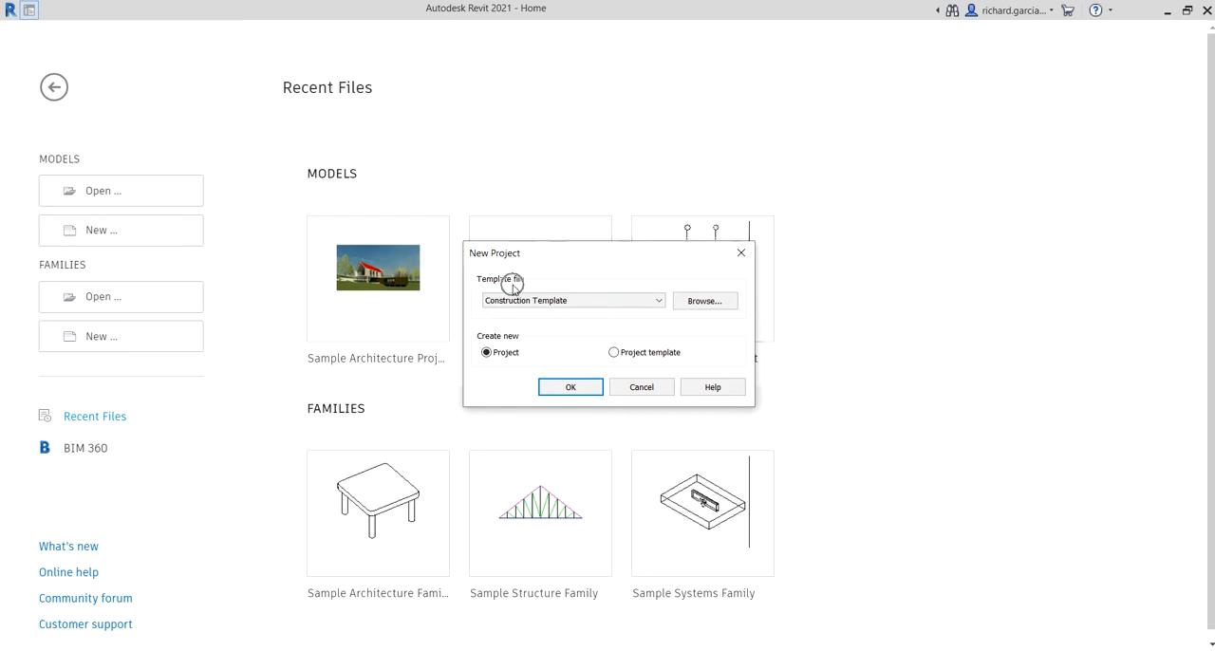
left_click(529, 303)
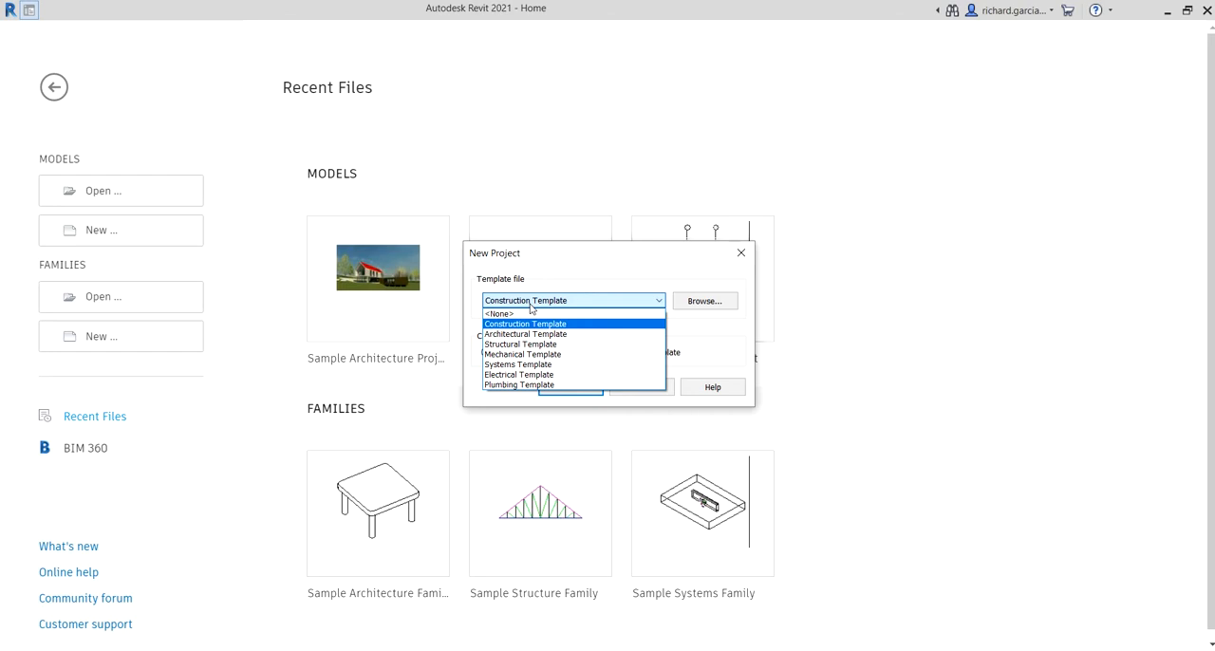
left_click(600, 269)
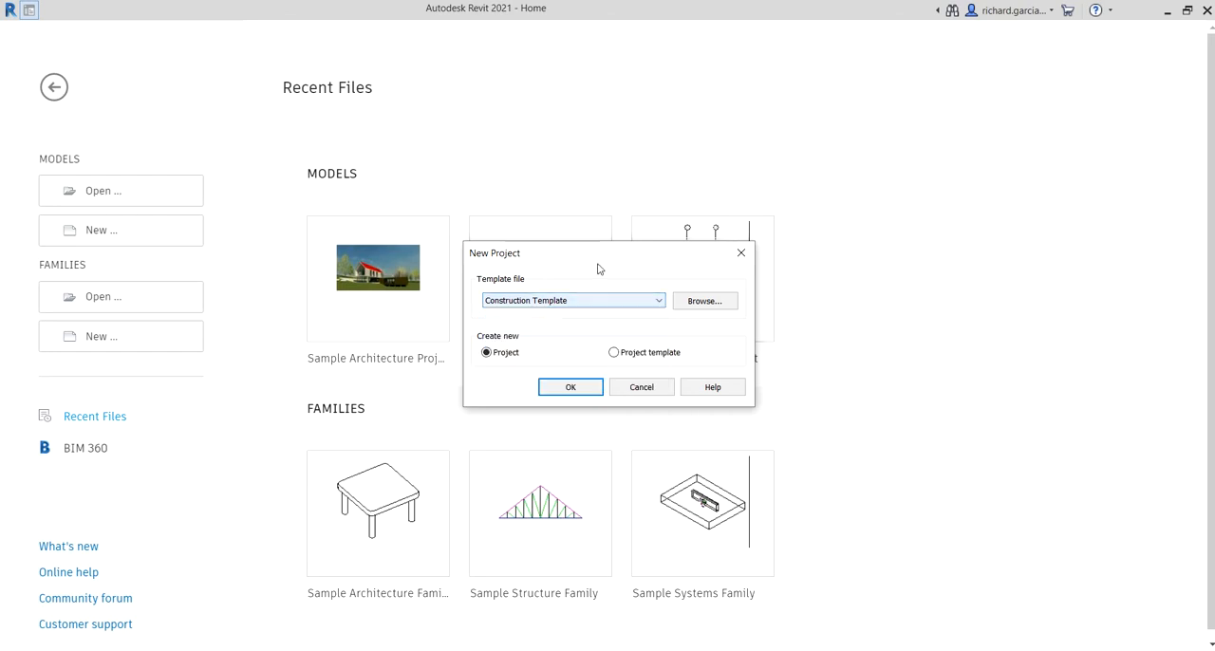
left_click(534, 301)
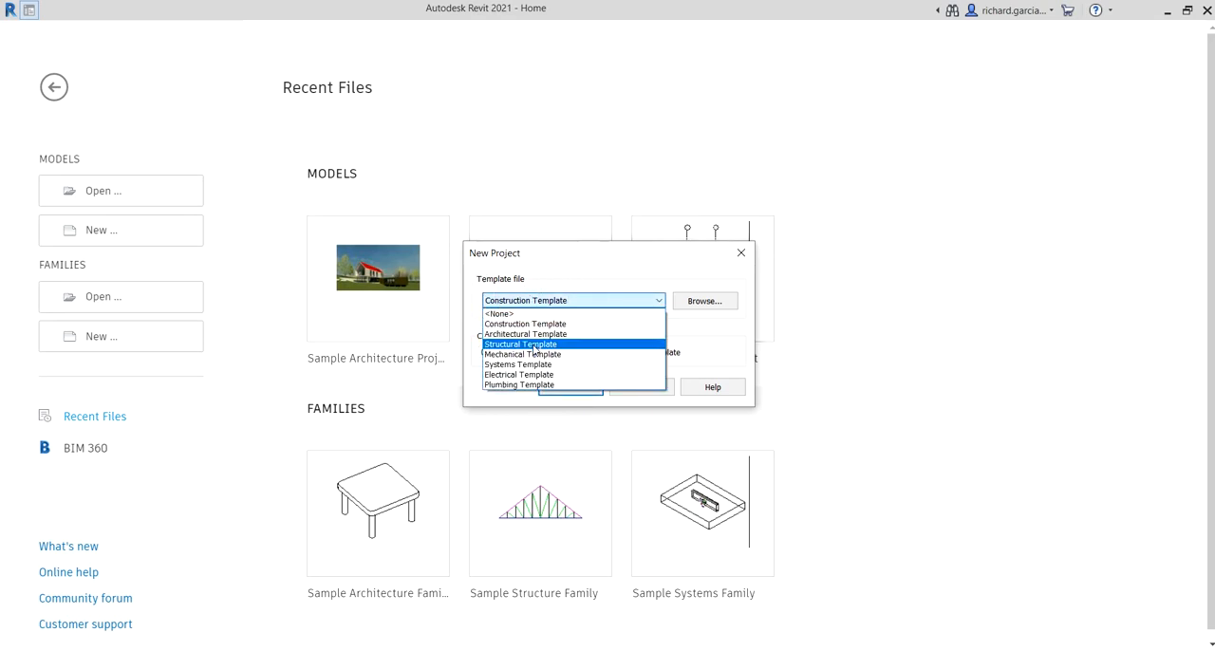
left_click(534, 346)
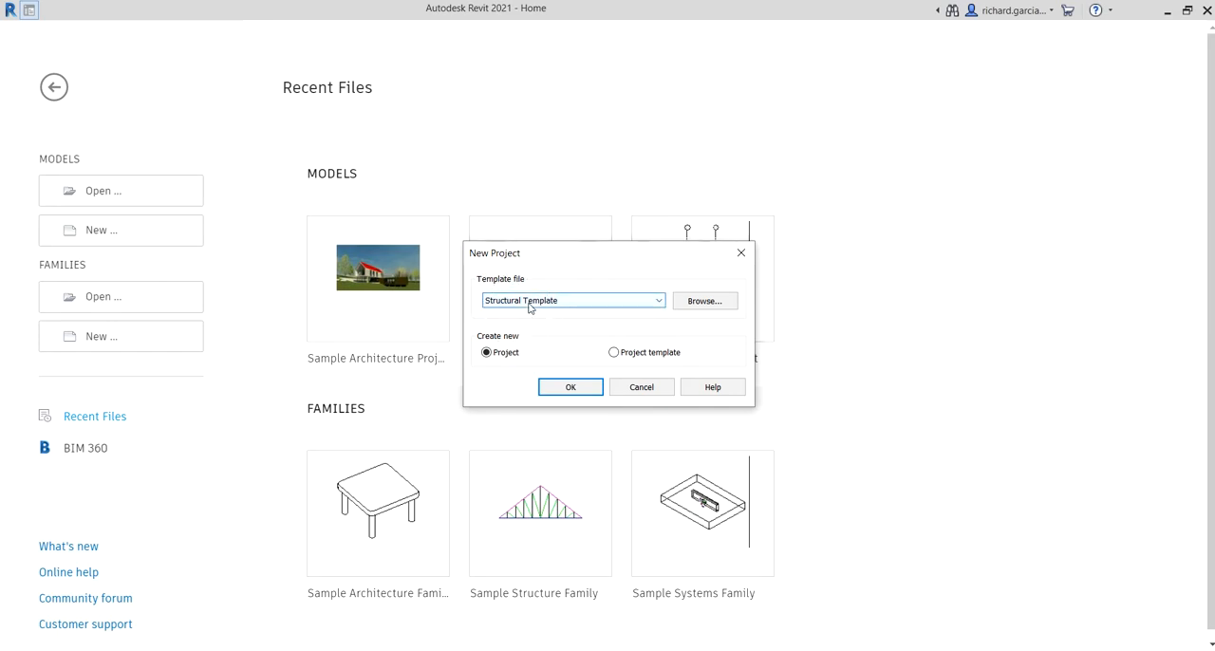
left_click(528, 306)
left_click(571, 388)
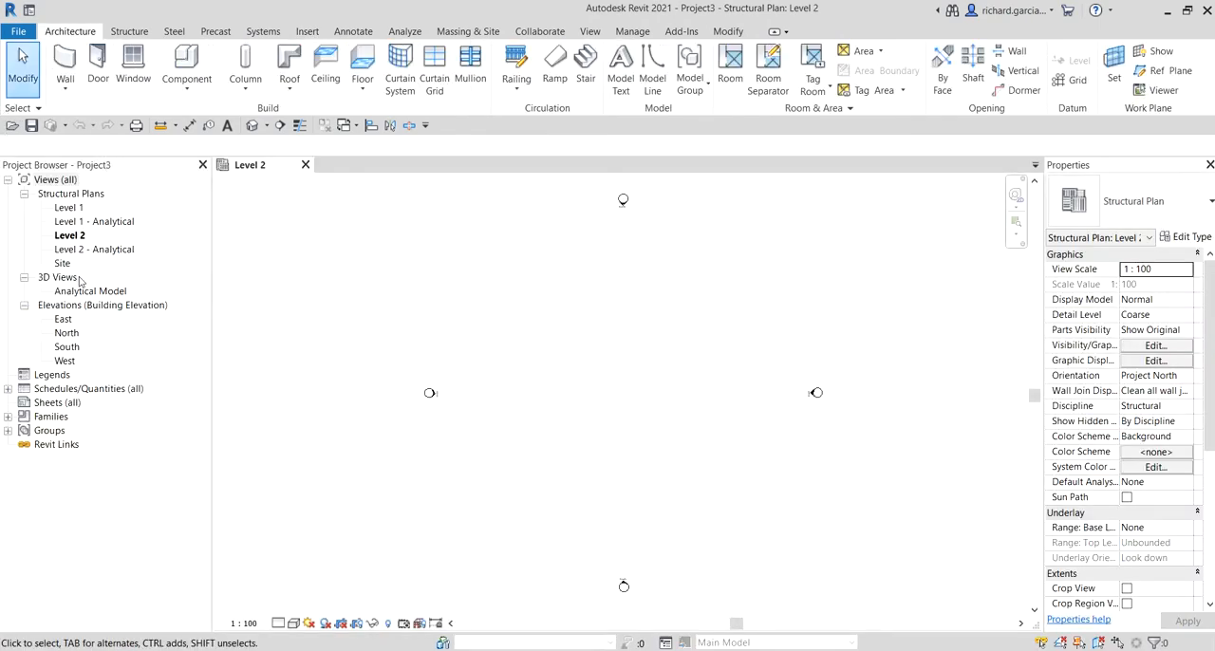
key("ctrl")
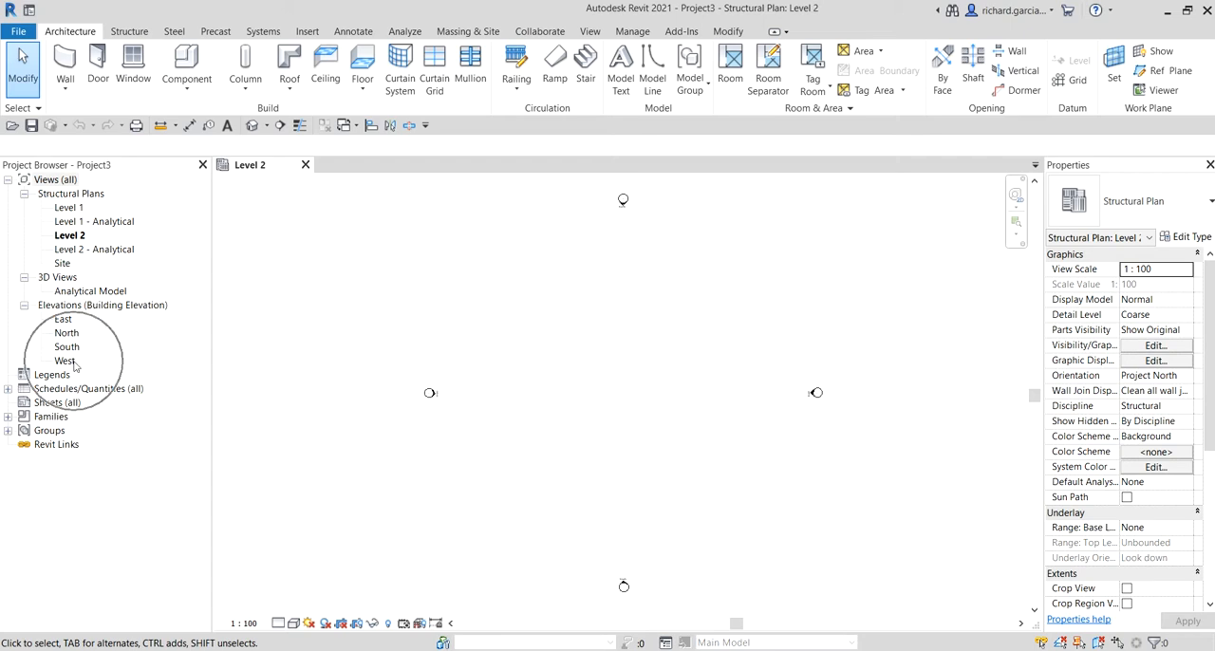
key("ctrl")
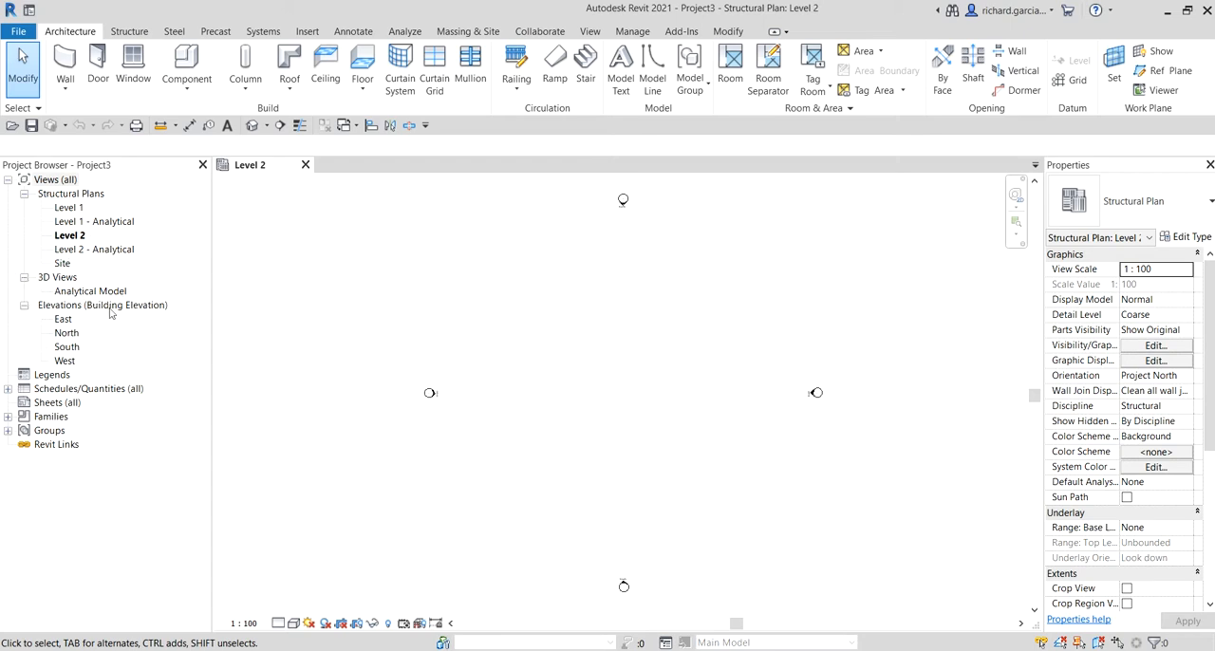
key("ctrl")
Step: Start linking a Revit model and choose Architectural.rvt from the Revit Structure 2021 Files folder
left_click(313, 36)
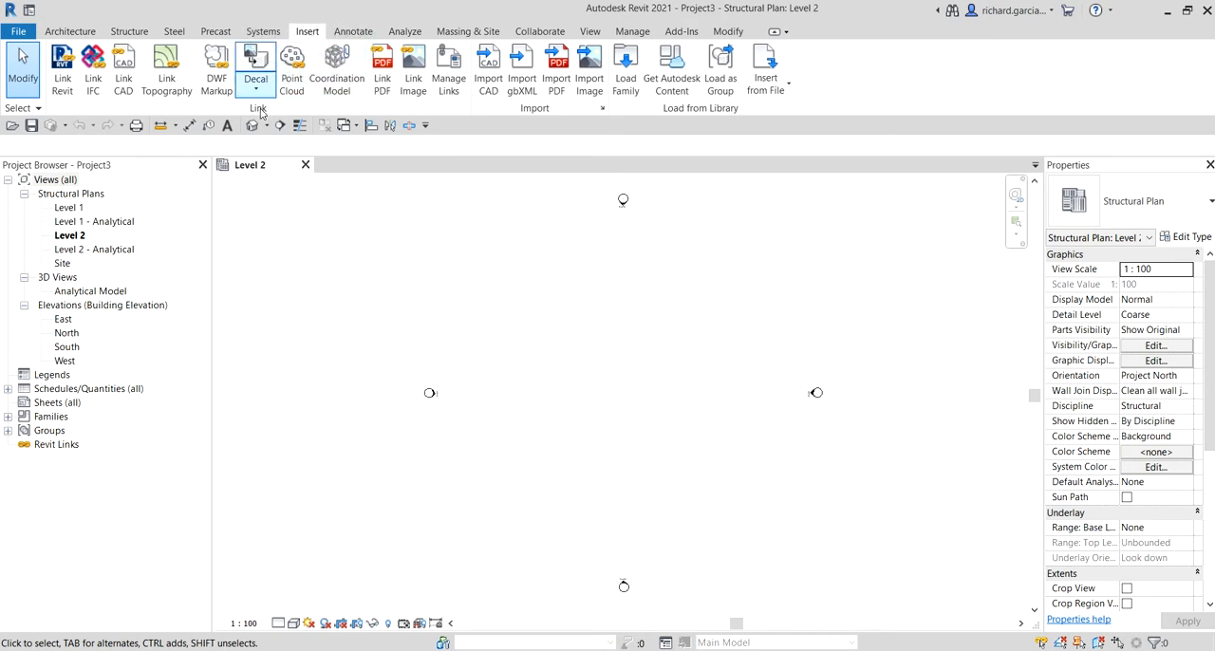
key("ctrl")
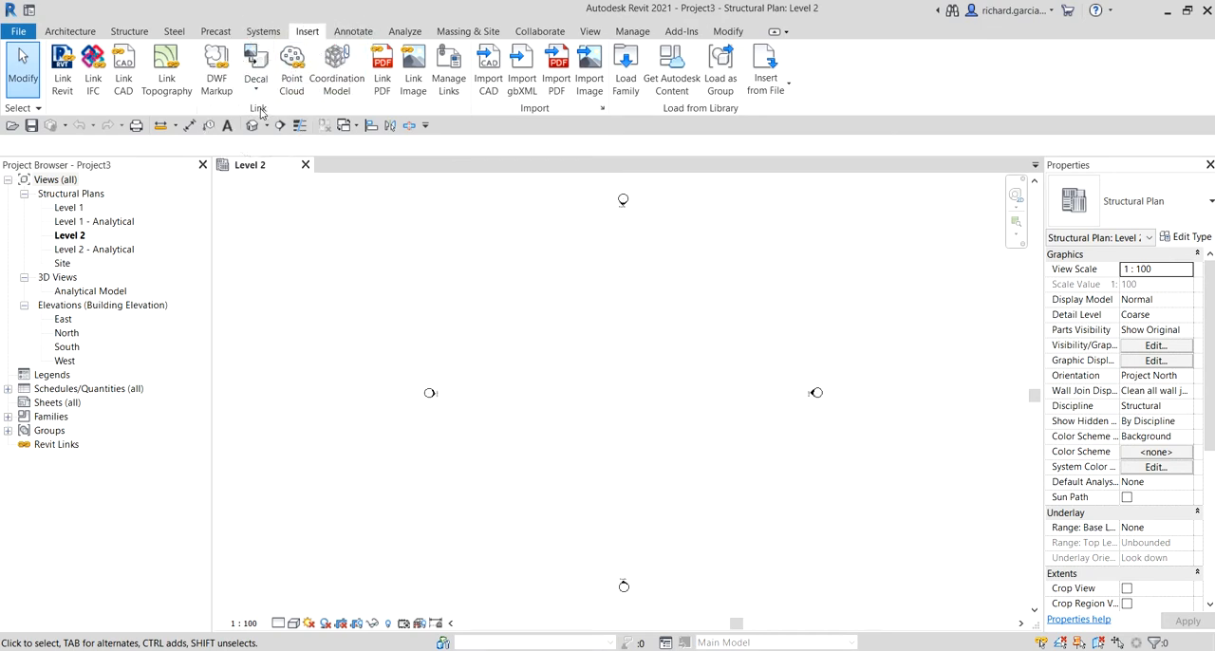
key("ctrl")
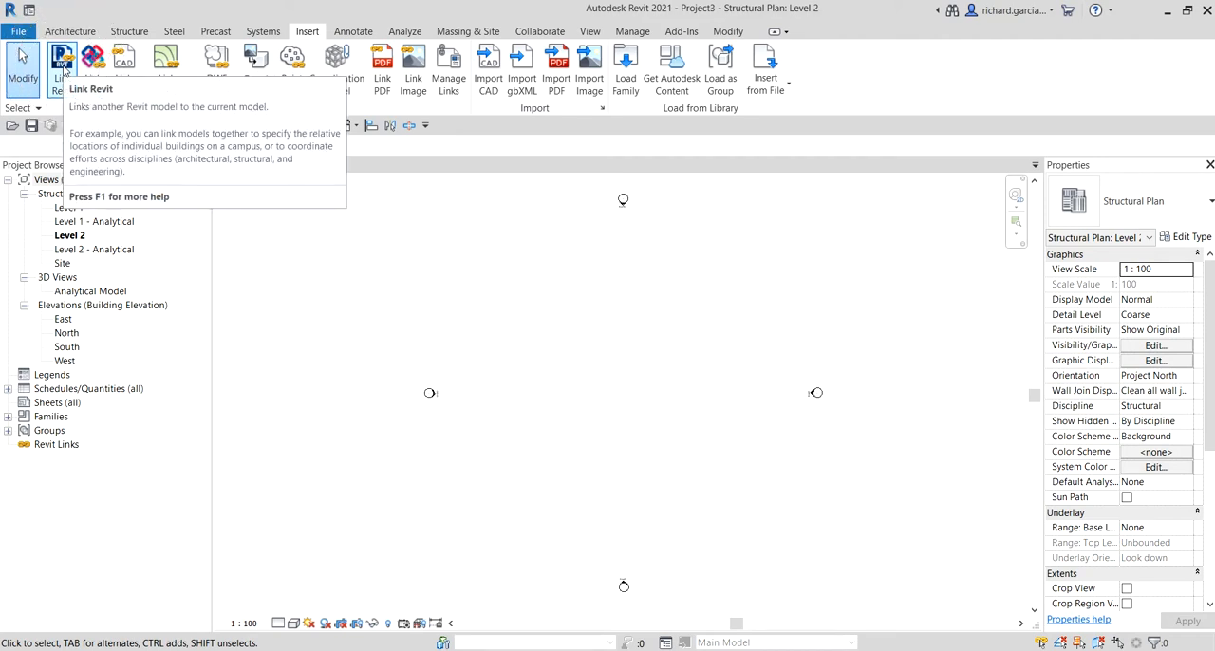
key("ctrl")
key("ctrl")
left_click(62, 68)
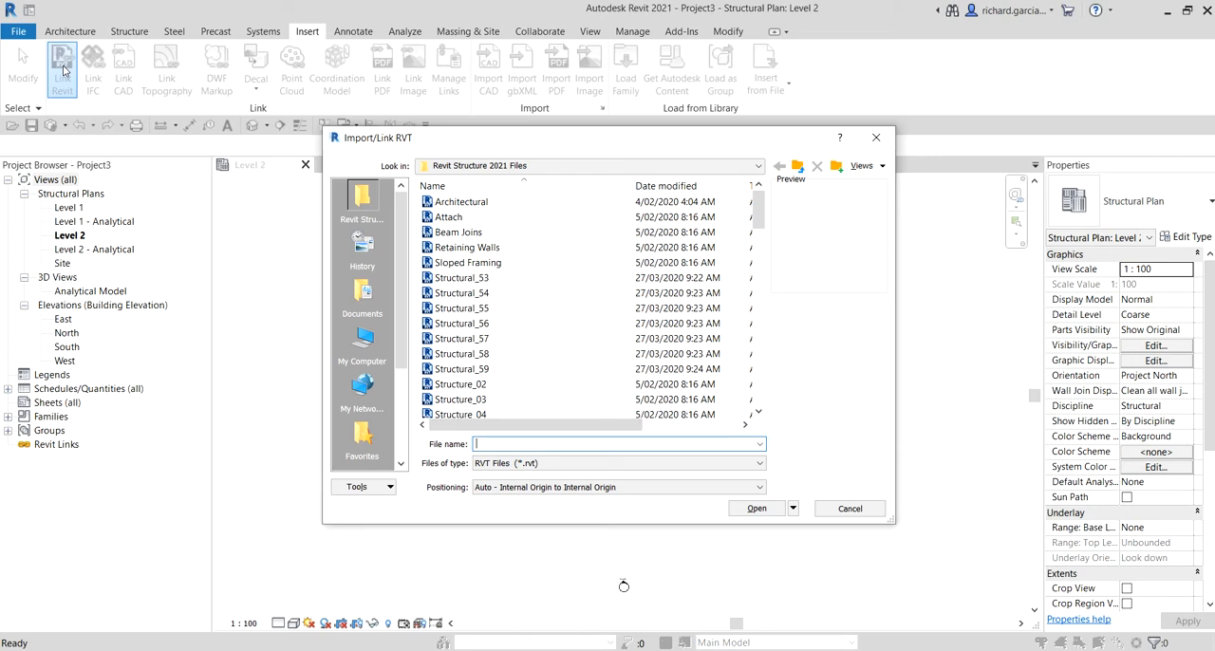
left_click(427, 202)
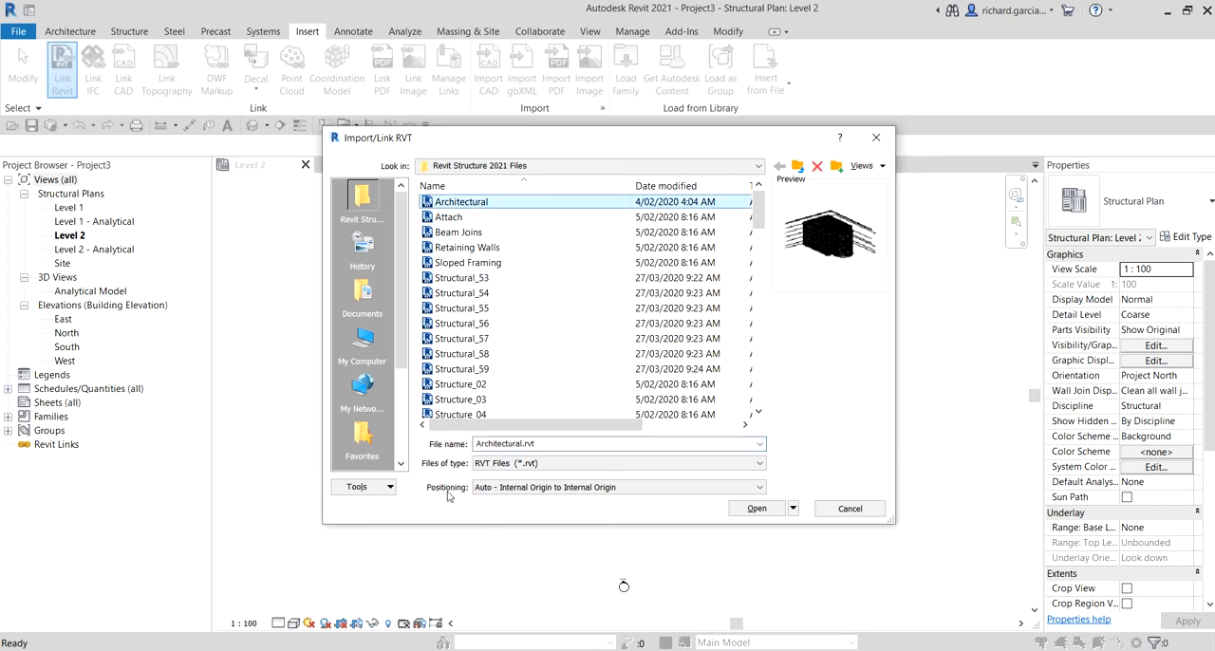
Step: Keep the link positioning at Auto - Internal Origin to Internal Origin and load the linked model into the project
left_click(513, 486)
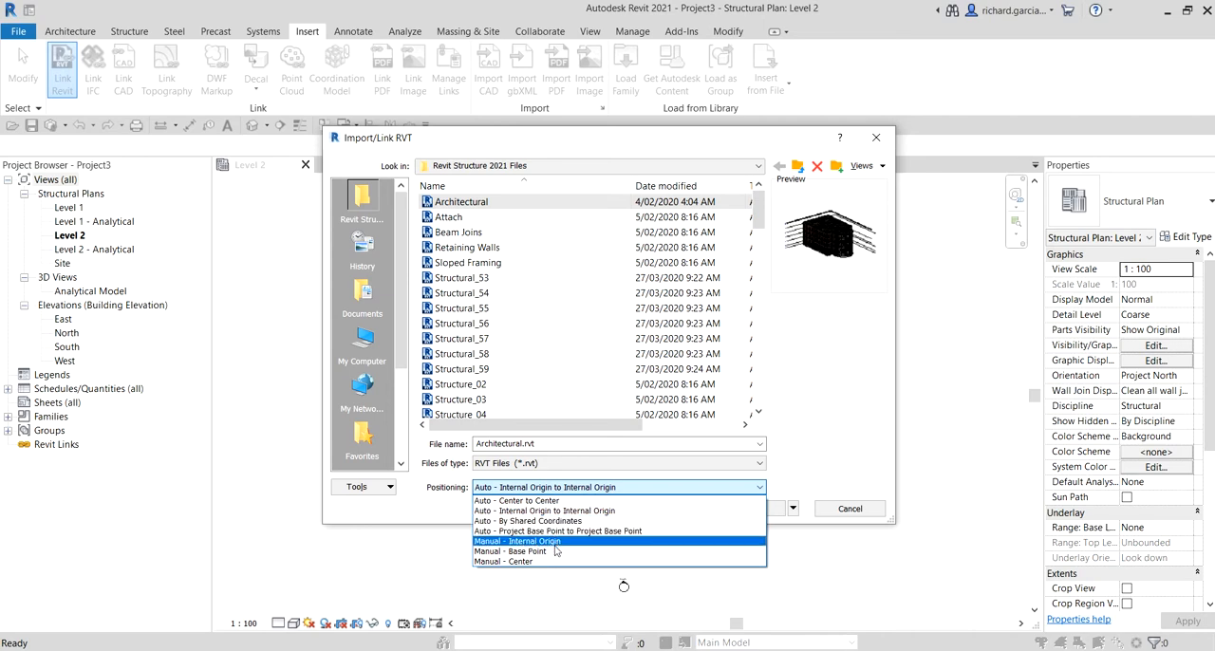
left_click(623, 586)
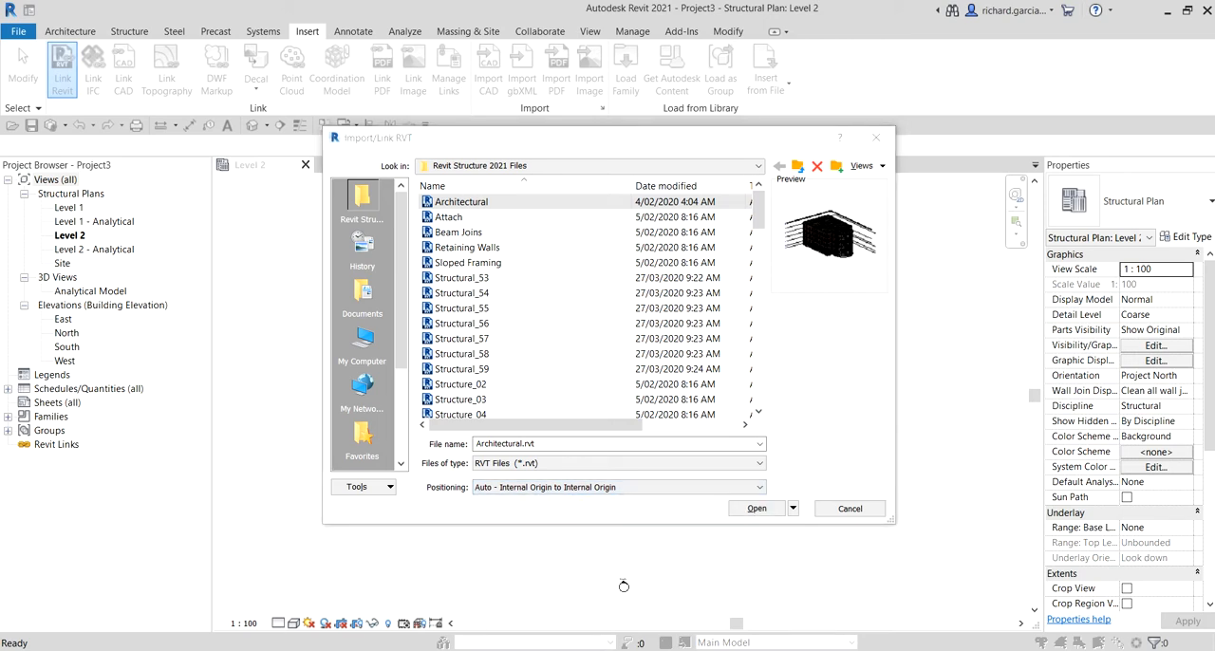
left_click(581, 487)
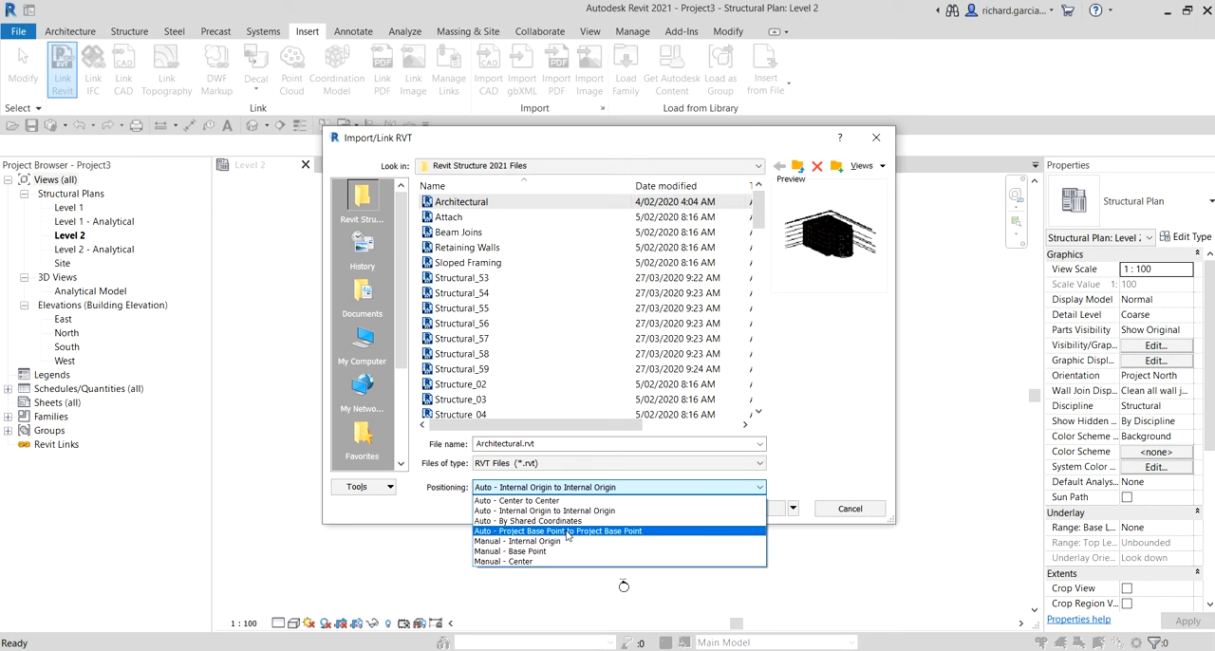
key("Down")
key("Down")
key("Down")
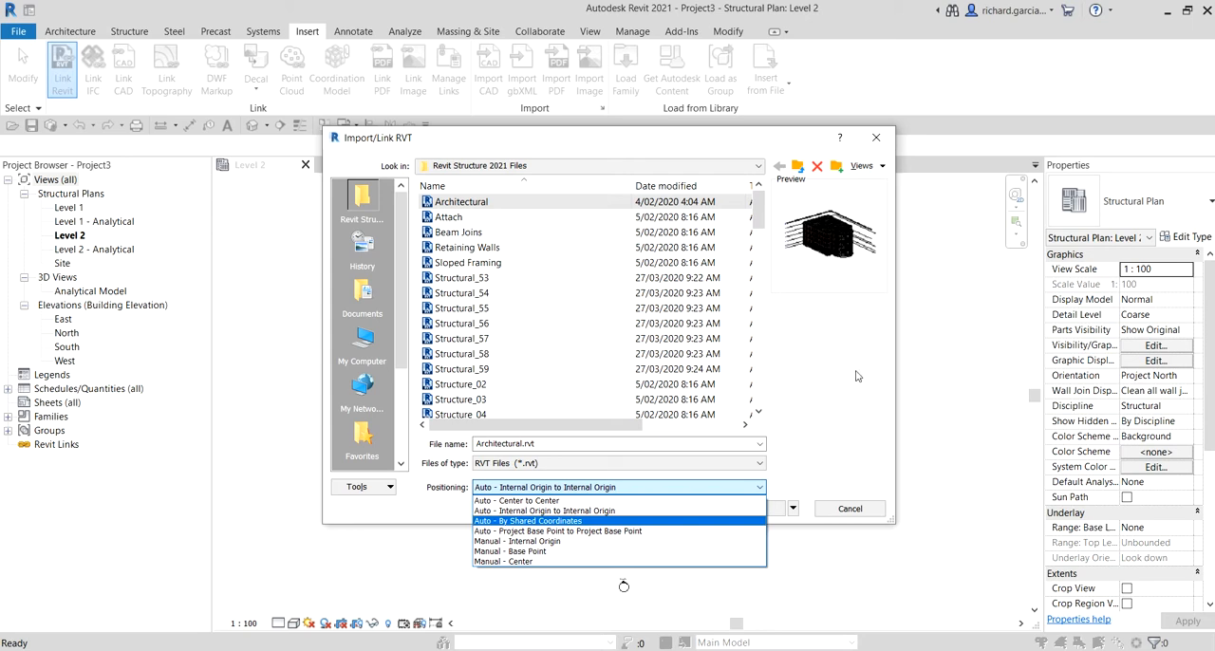
left_click(527, 512)
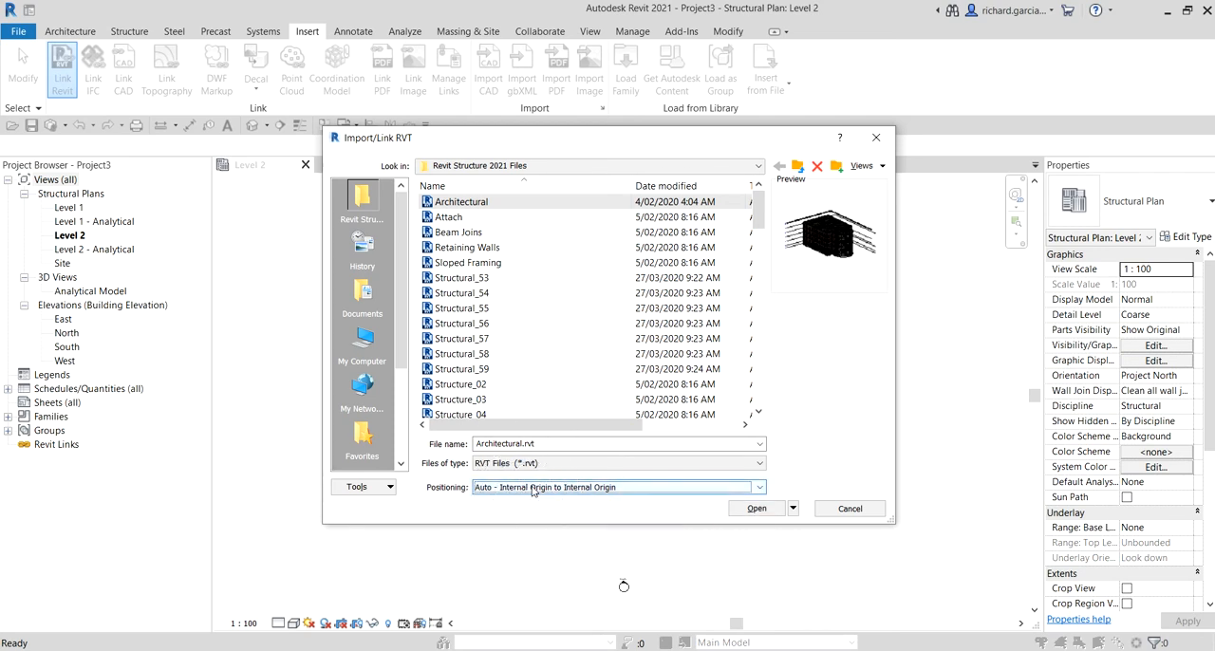
left_click(772, 511)
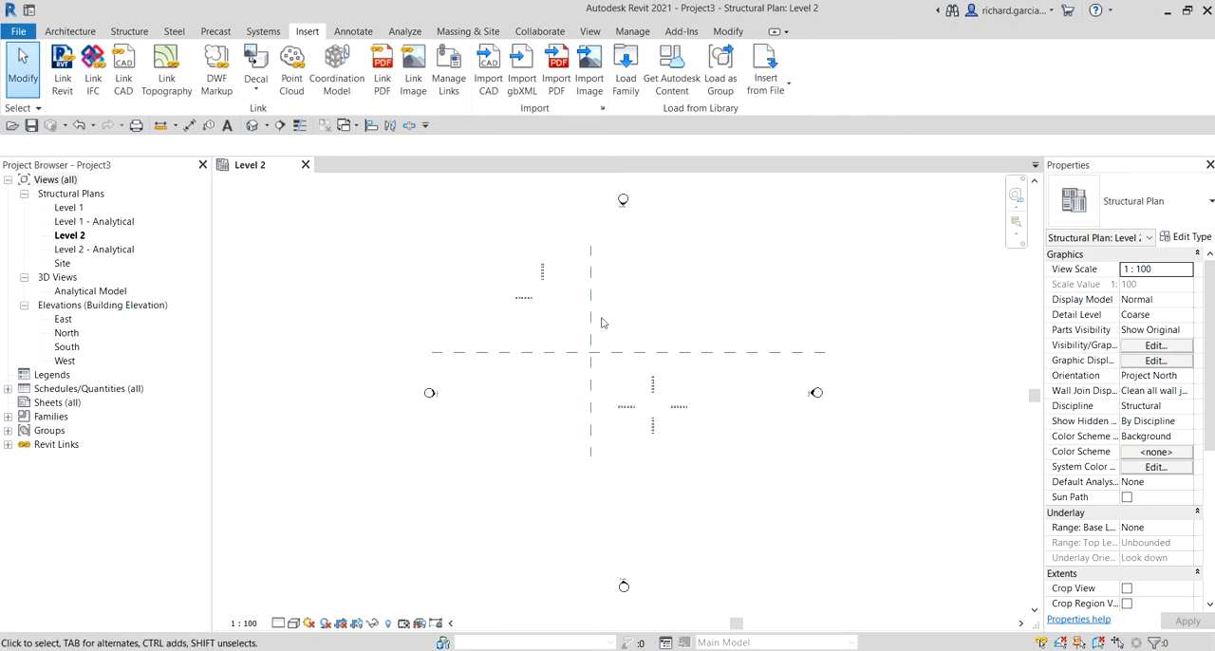
Step: Select the linked architectural model in the Level 2 plan to inspect its extents, and clear the selection
left_click(597, 354)
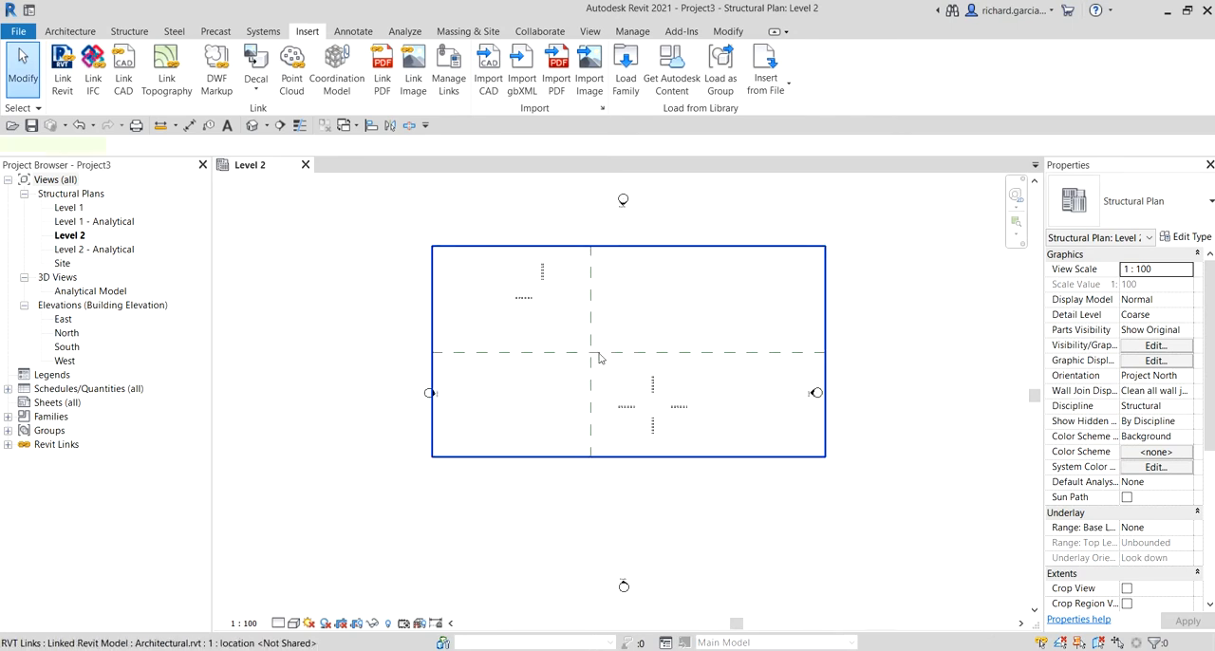
key("ctrl")
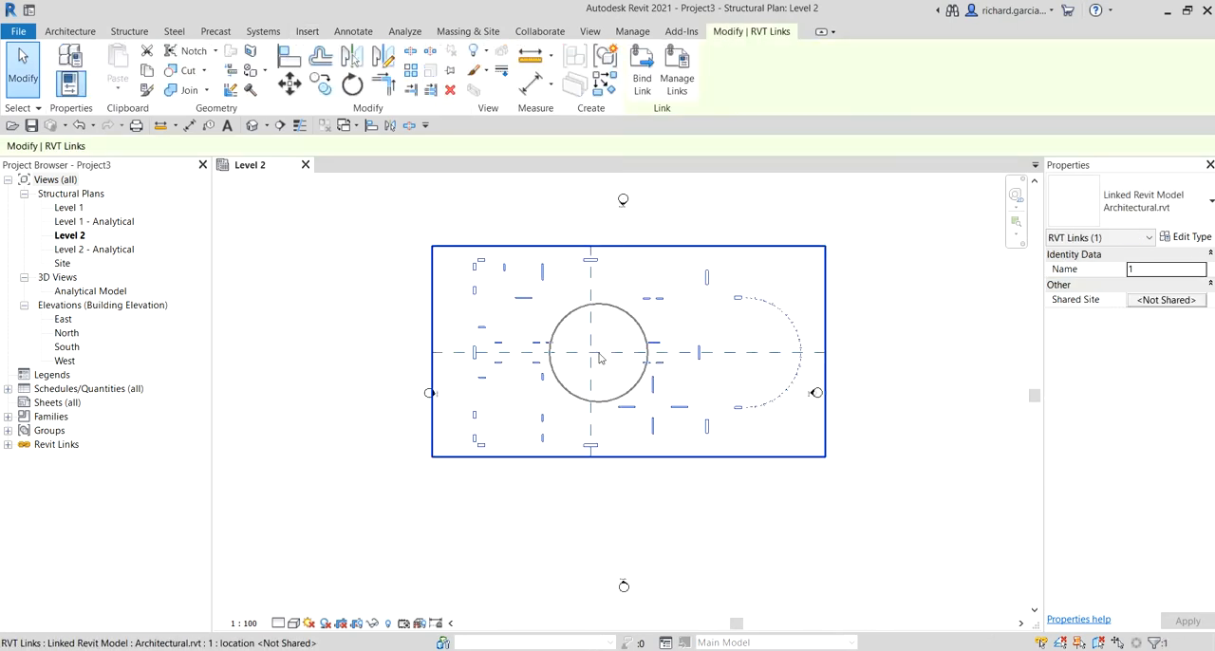
left_click(640, 521)
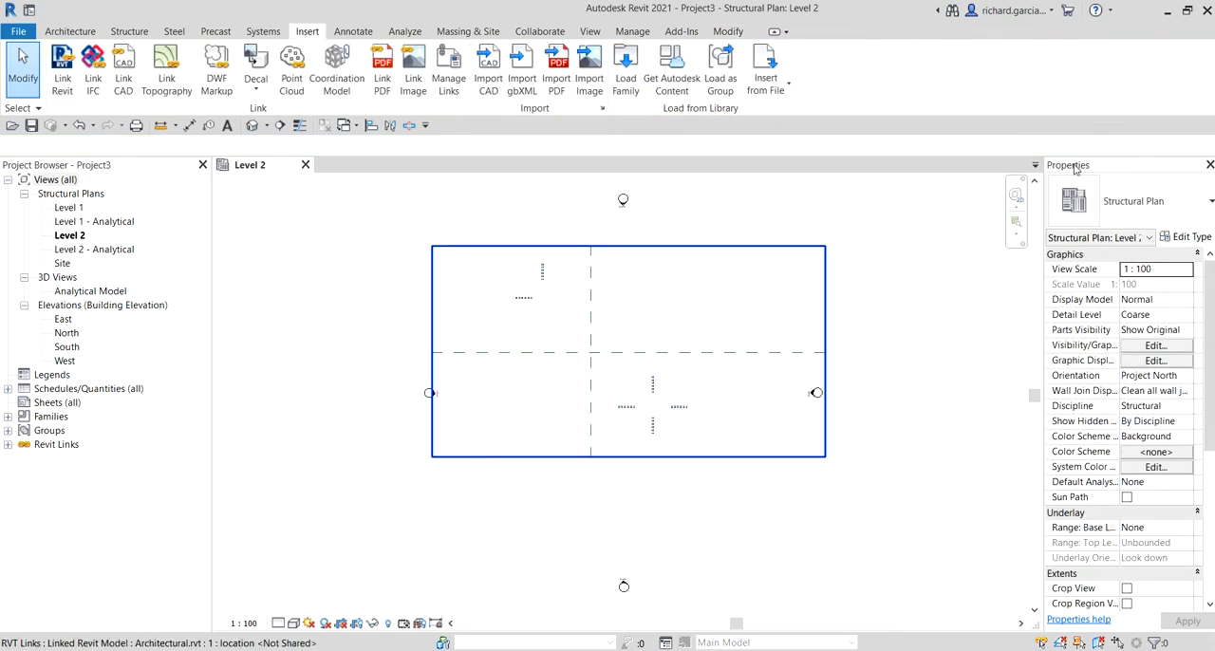
key("ctrl")
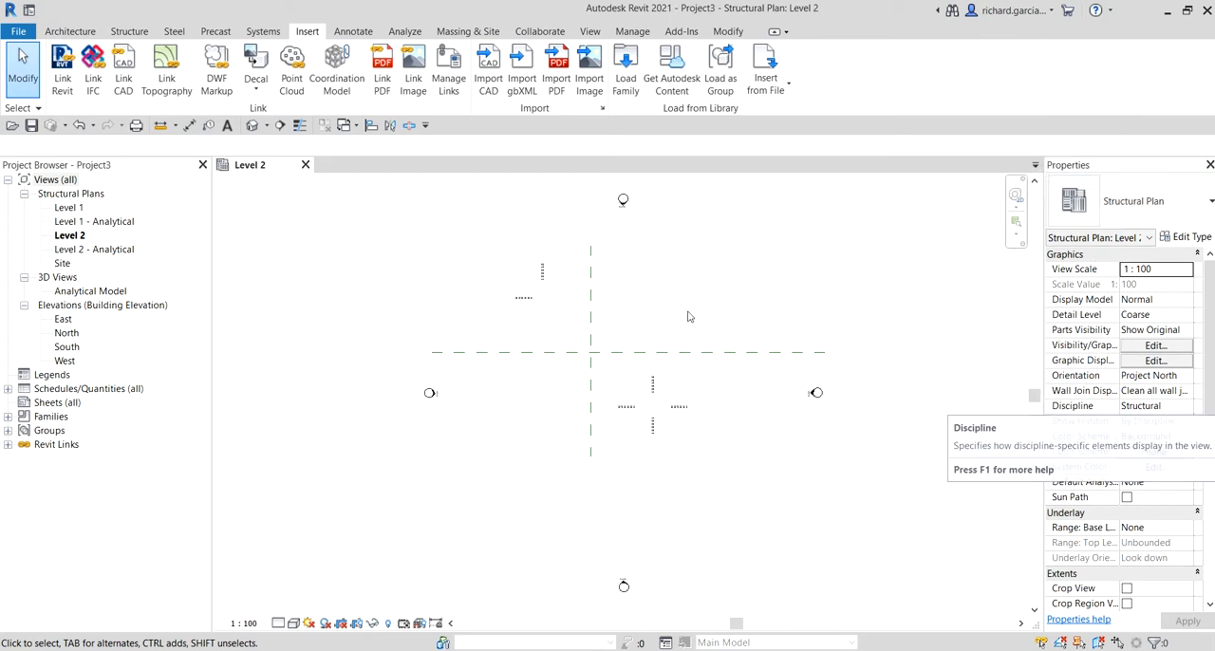
Step: Undock the Properties palette so it floats over the drawing area, close it and display it again
left_click_drag(1074, 171, 836, 260)
left_click(960, 254)
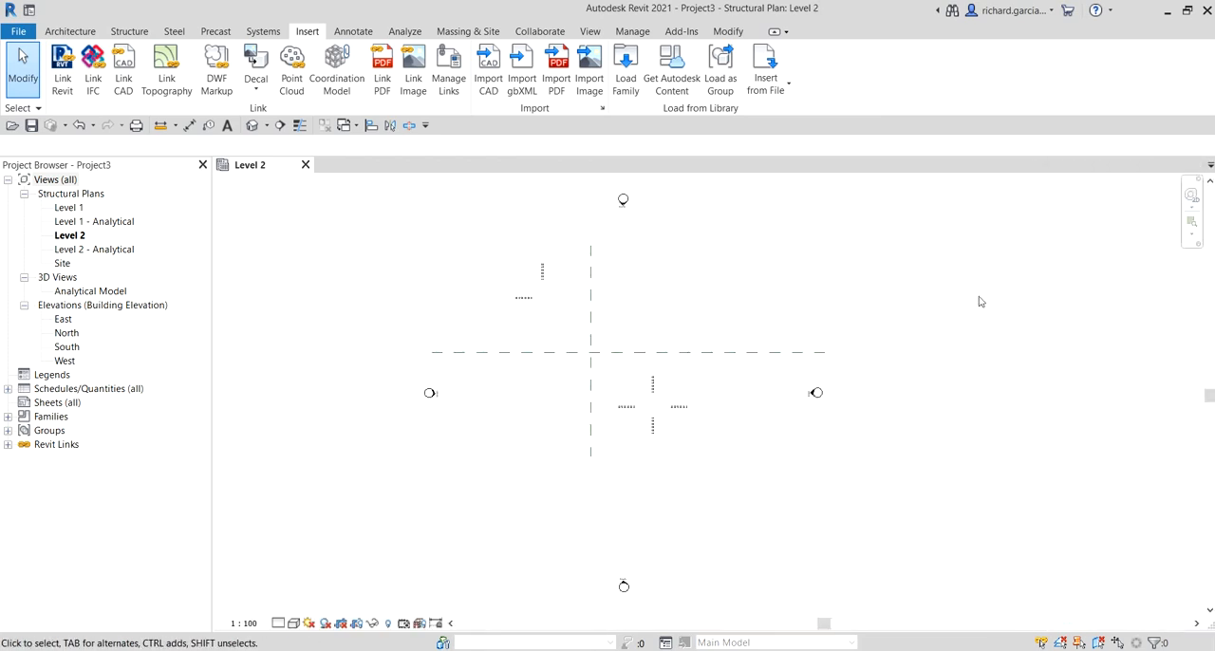
right_click(927, 258)
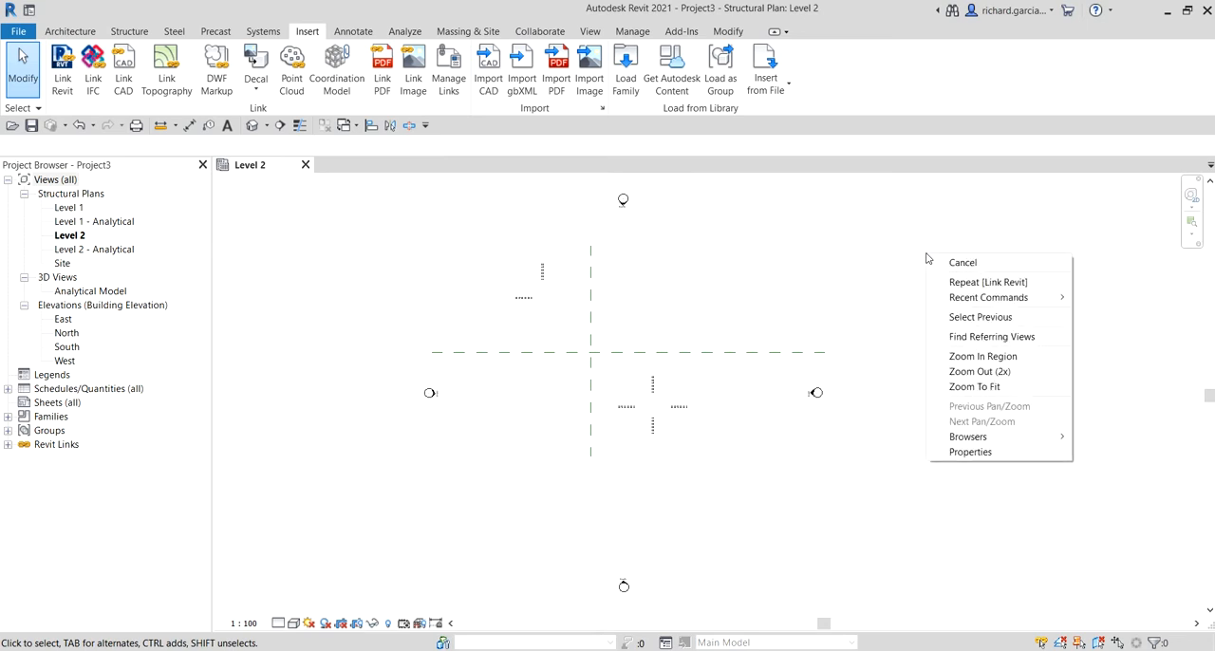
left_click(972, 452)
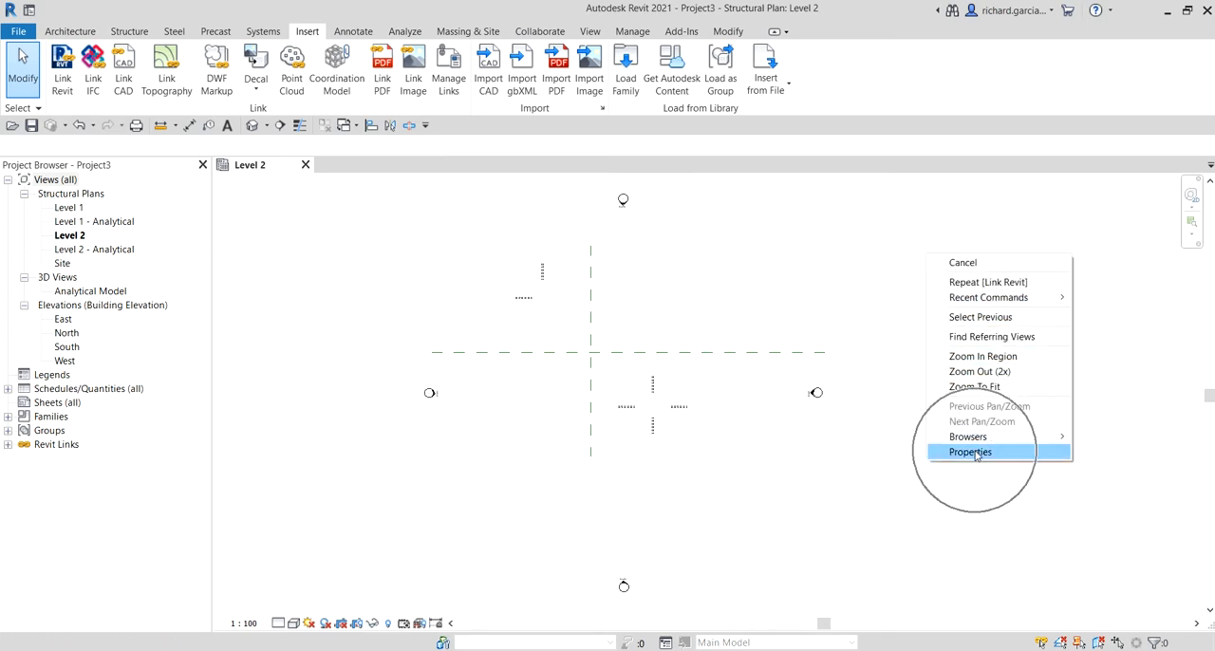
left_click(975, 453)
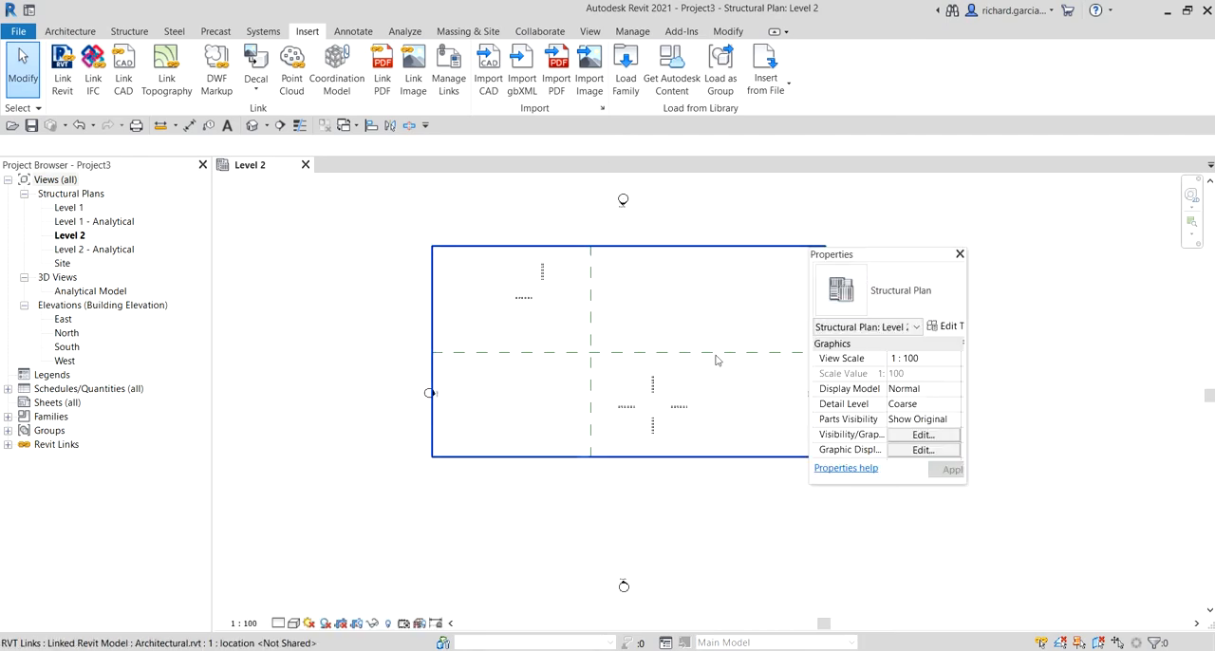
left_click(34, 169)
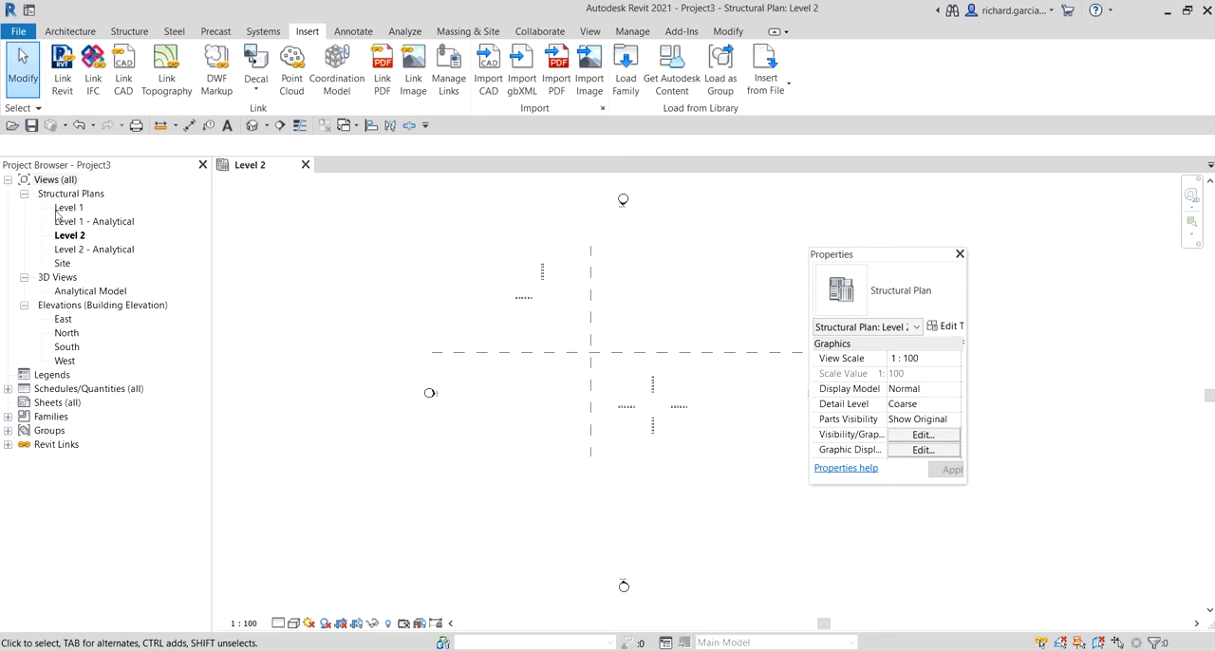
key("ctrl")
key("ctrl")
key("ctrl")
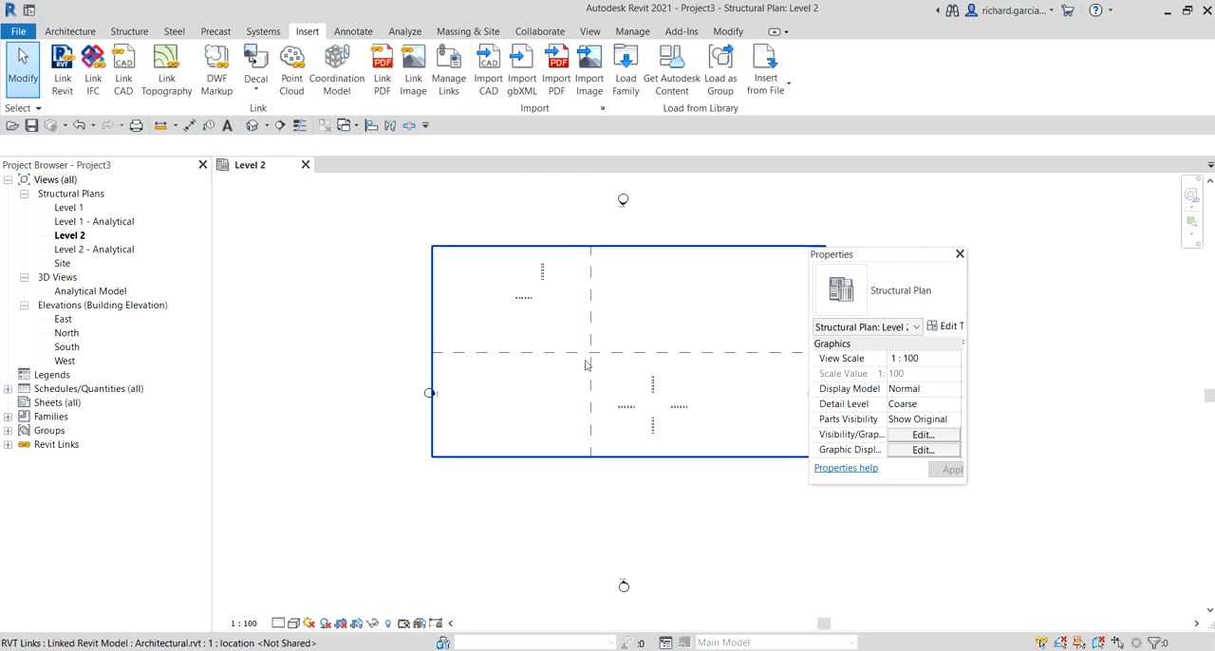
key("ctrl")
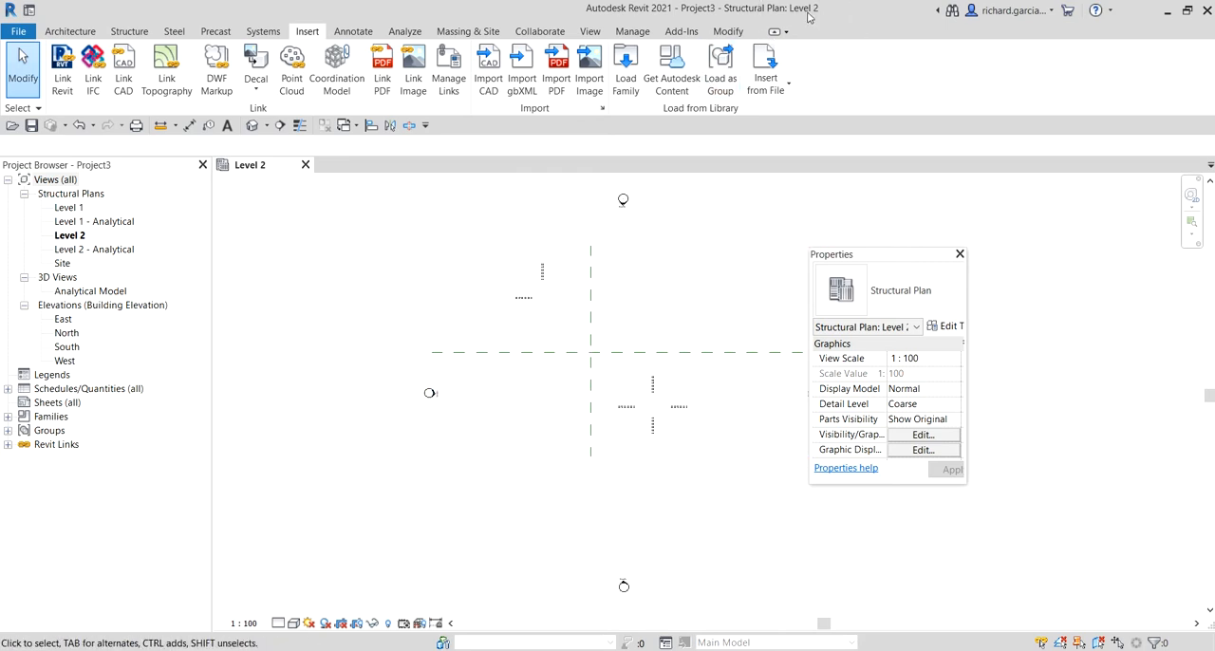
key("ctrl")
key("ctrl")
Step: Open the Level 1 structural plan view
double_click(73, 208)
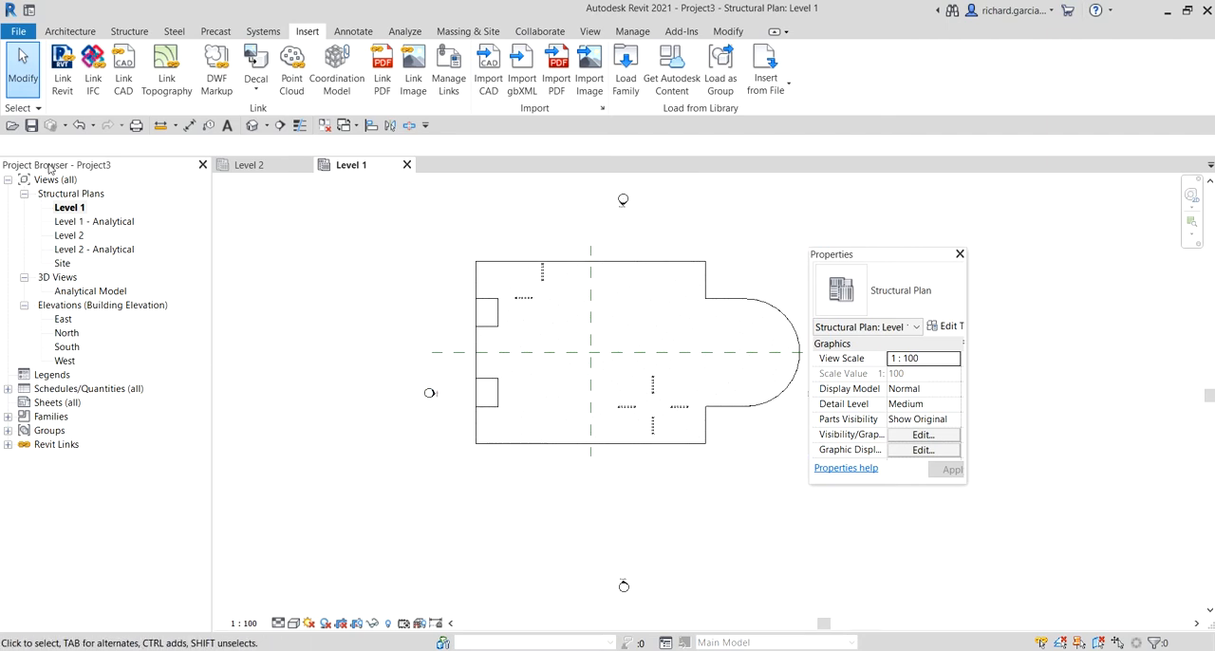
key("ctrl")
key("ctrl")
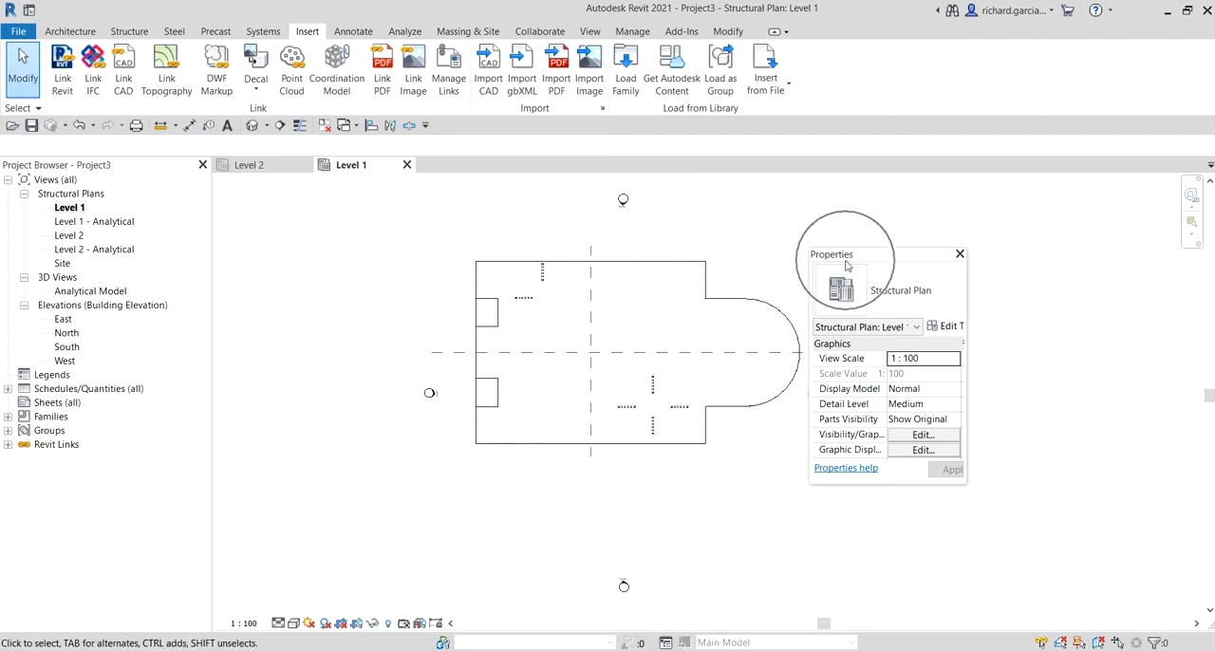
key("ctrl")
Step: Close the Project Browser and display it again
left_click(202, 165)
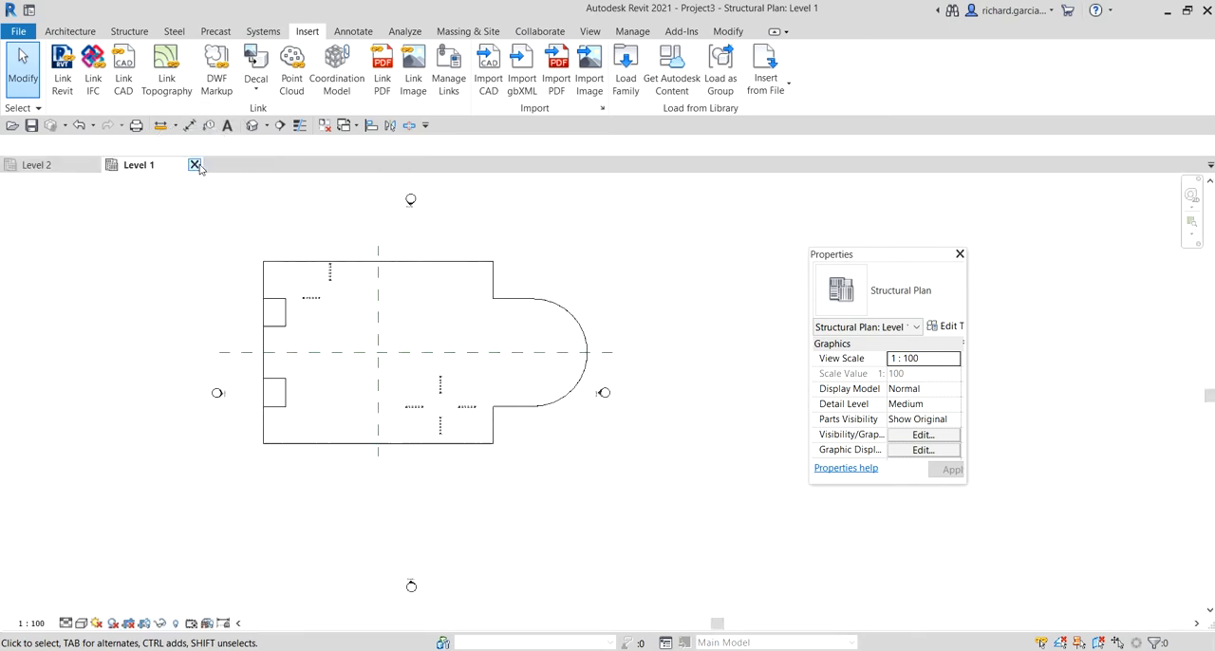
right_click(639, 493)
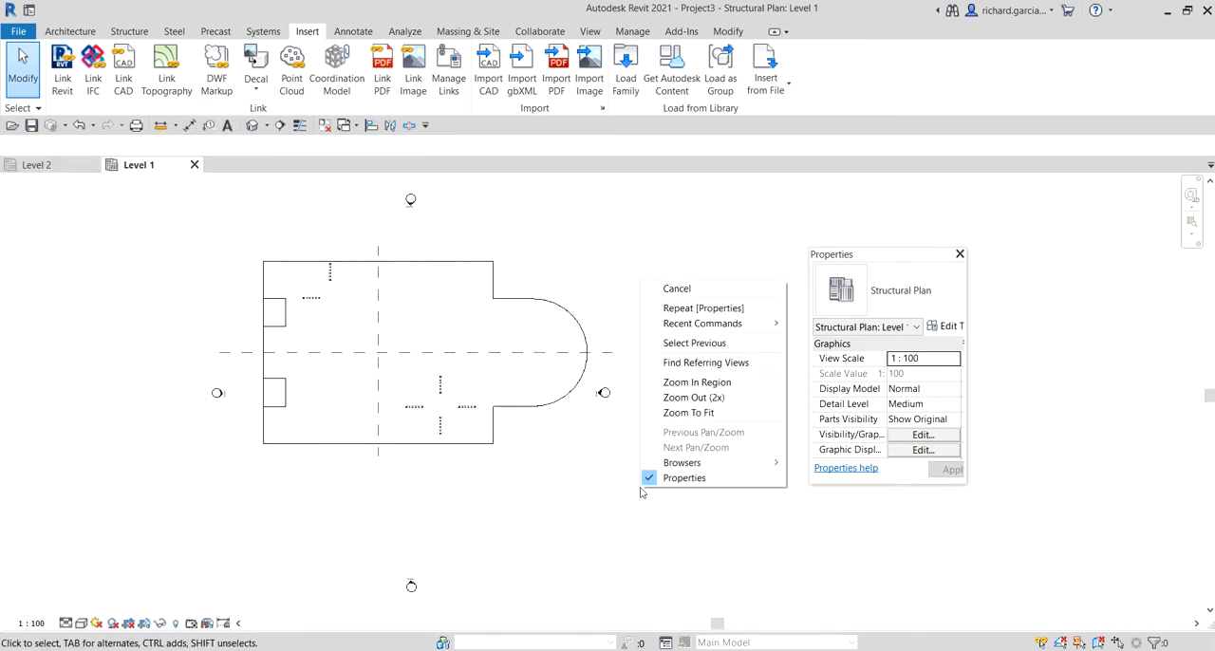
mouse_move(739, 464)
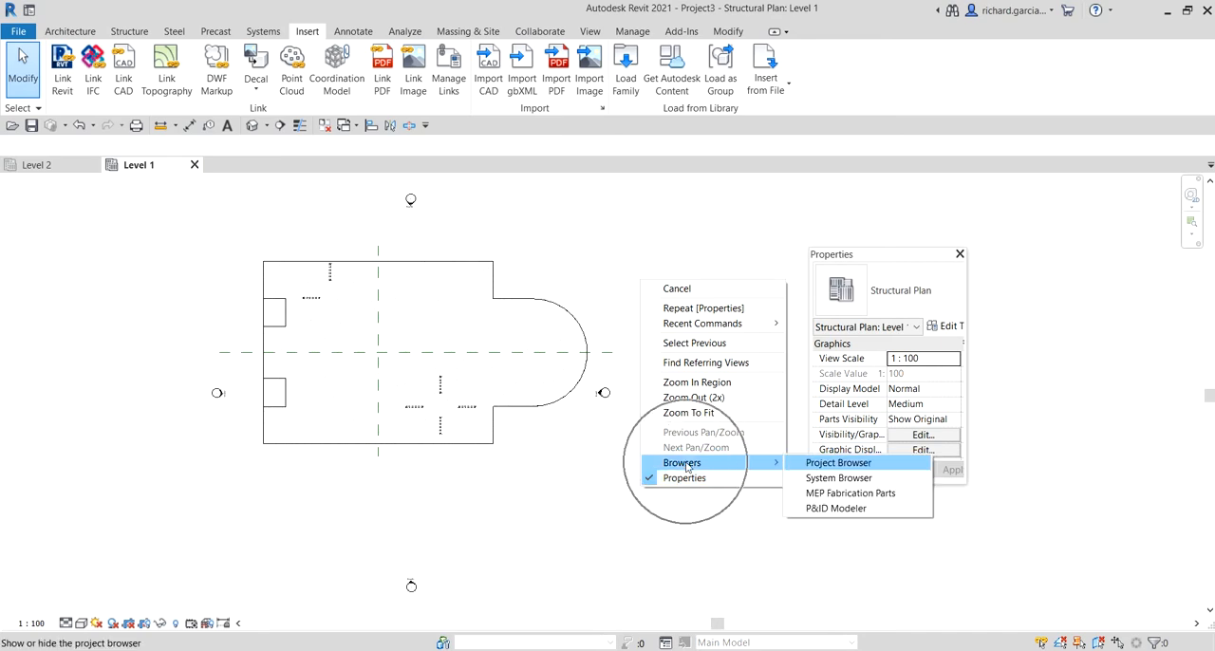
left_click(822, 463)
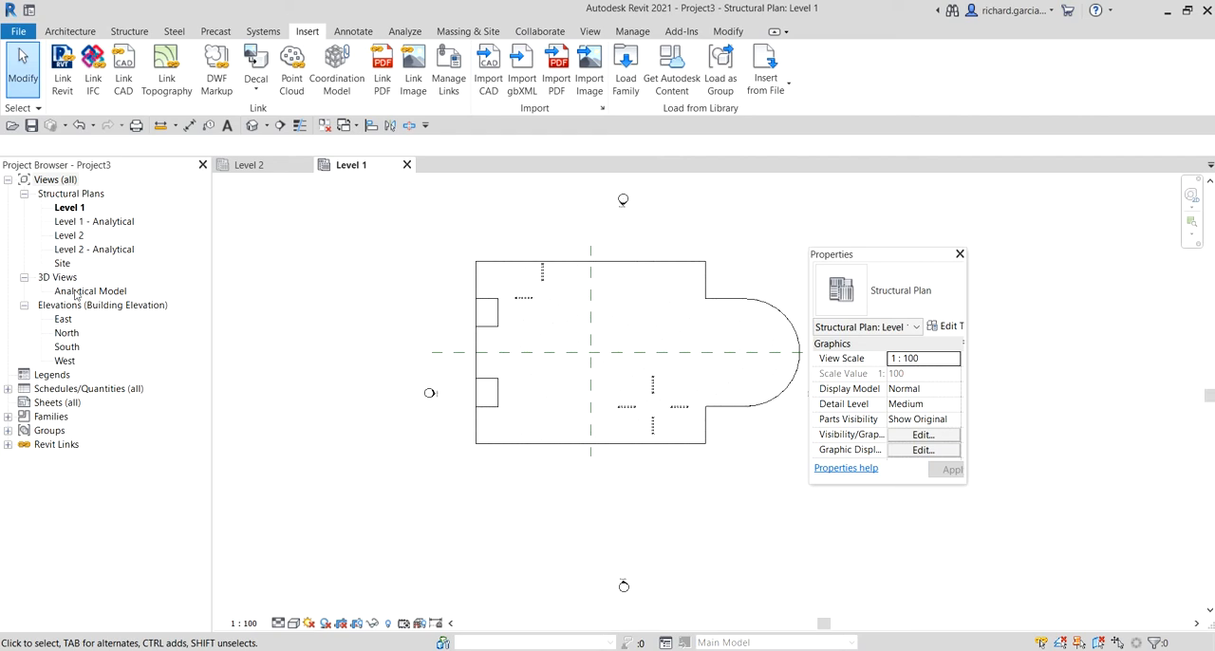
Step: Examine the Project Browser's legend, schedule and sheet categories, and expand Revit Links to show the linked file
key("ctrl")
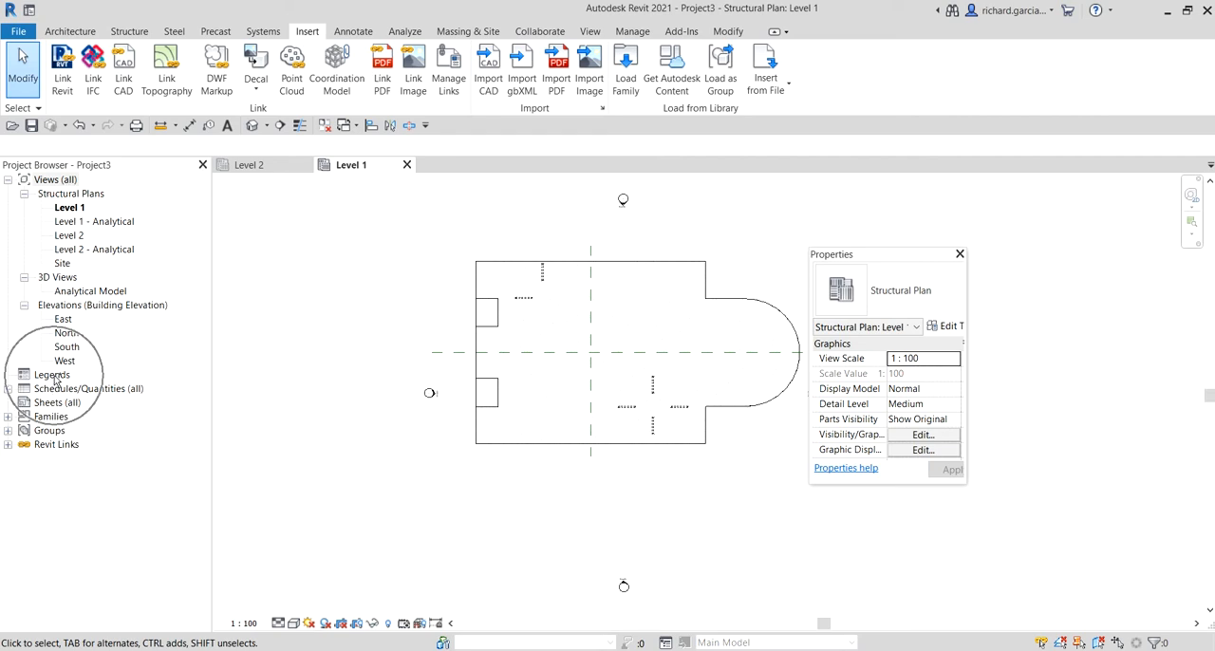
key("ctrl")
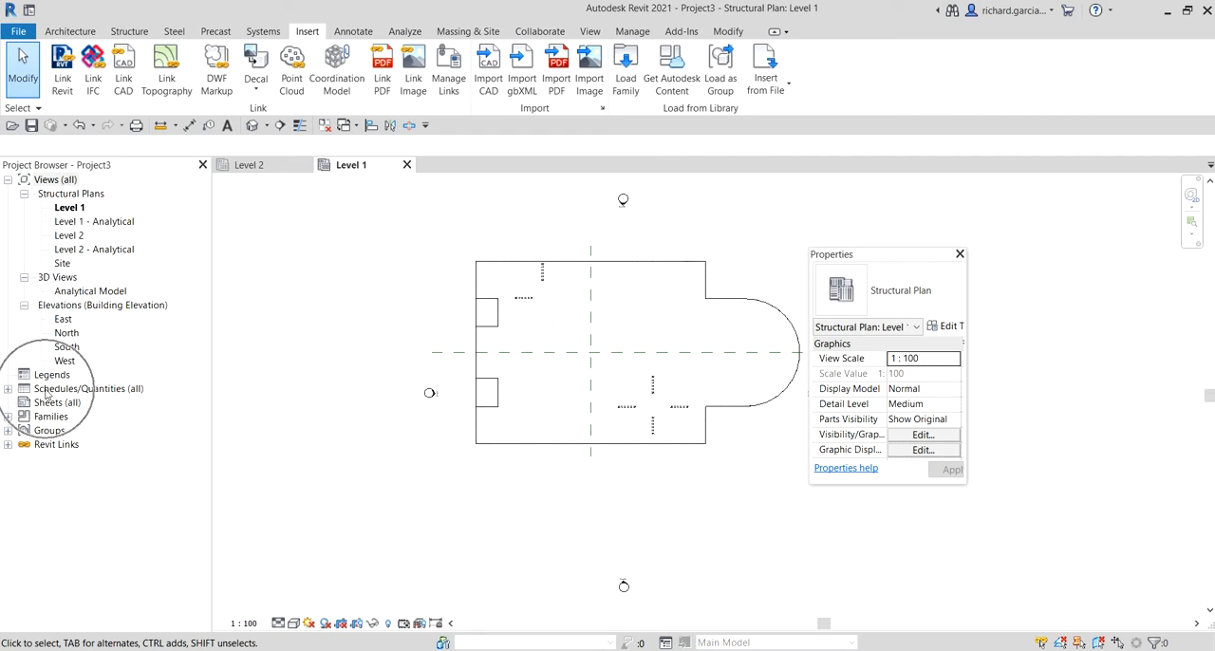
key("ctrl")
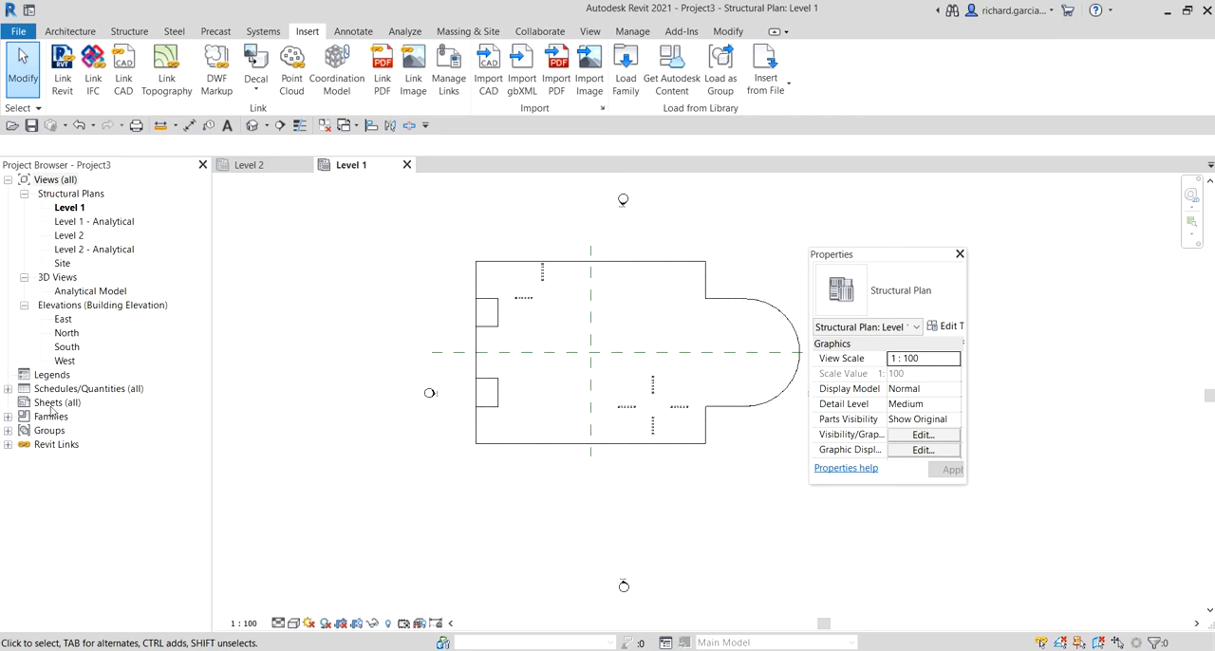
key("ctrl")
left_click(9, 447)
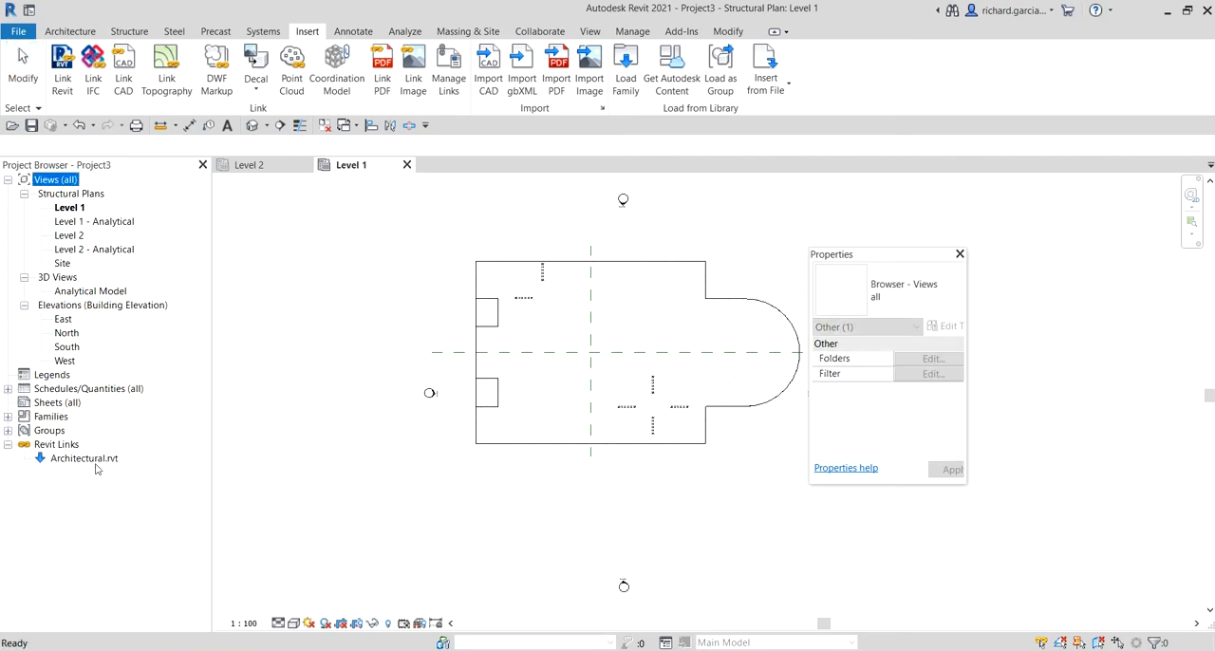
key("ctrl")
key("ctrl")
left_click(444, 513)
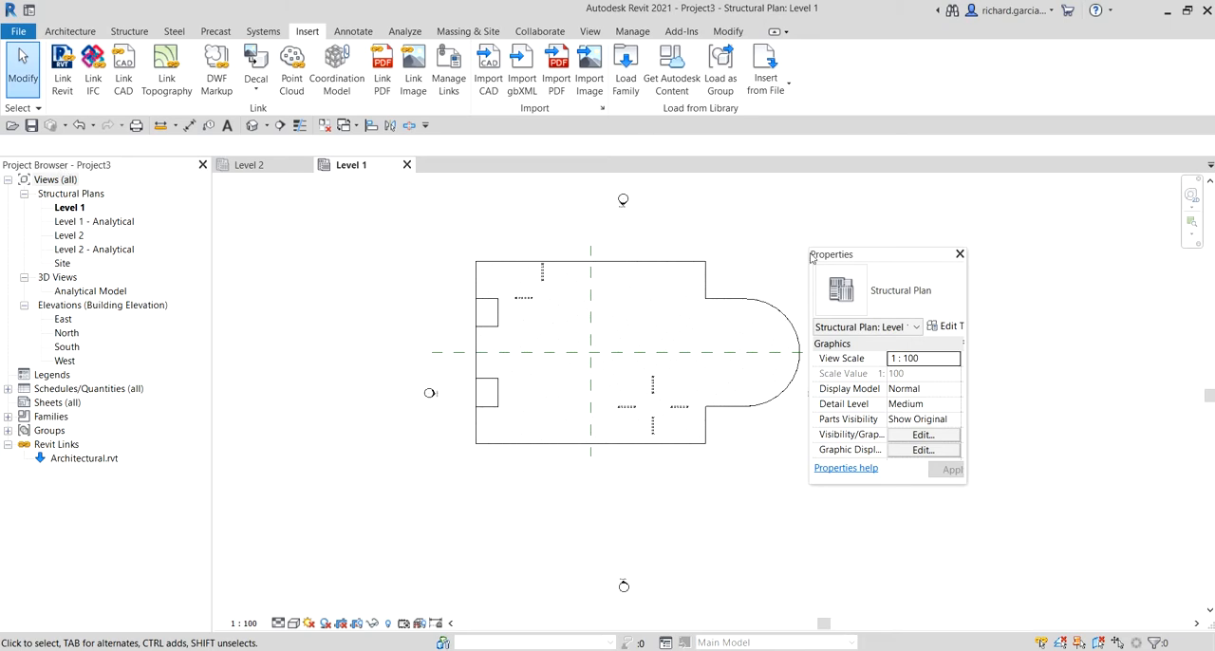
Step: Dock the floating Properties palette together with the Project Browser as tabs, and bring the Project Browser to the front
mouse_move(852, 260)
left_mouse_down()
mouse_move(239, 245)
mouse_move(163, 211)
mouse_move(136, 168)
left_mouse_up()
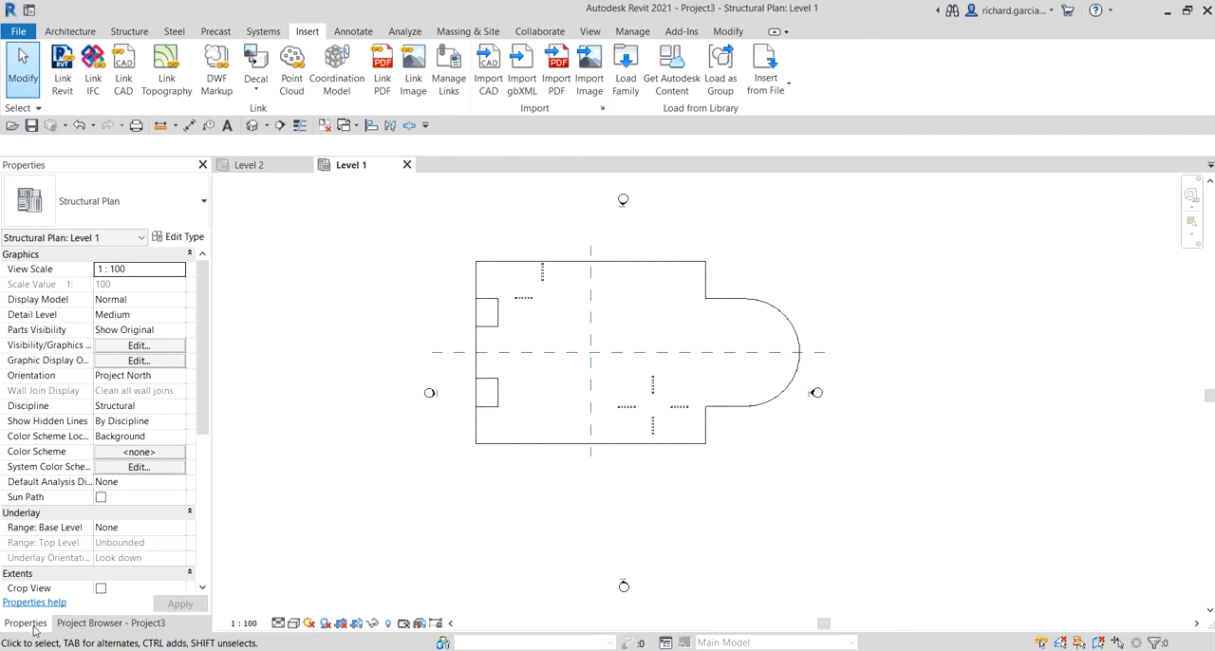
left_click(95, 625)
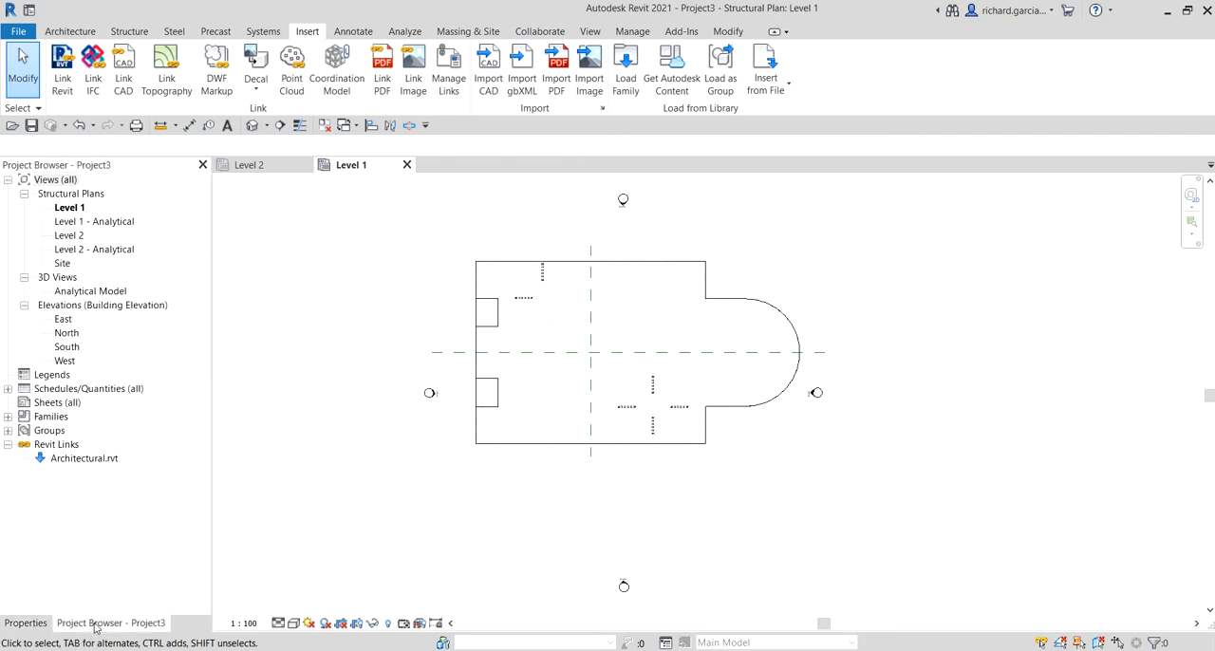
key("ctrl")
key("ctrl")
key("ctrl")
key("ctrl")
key("ctrl")
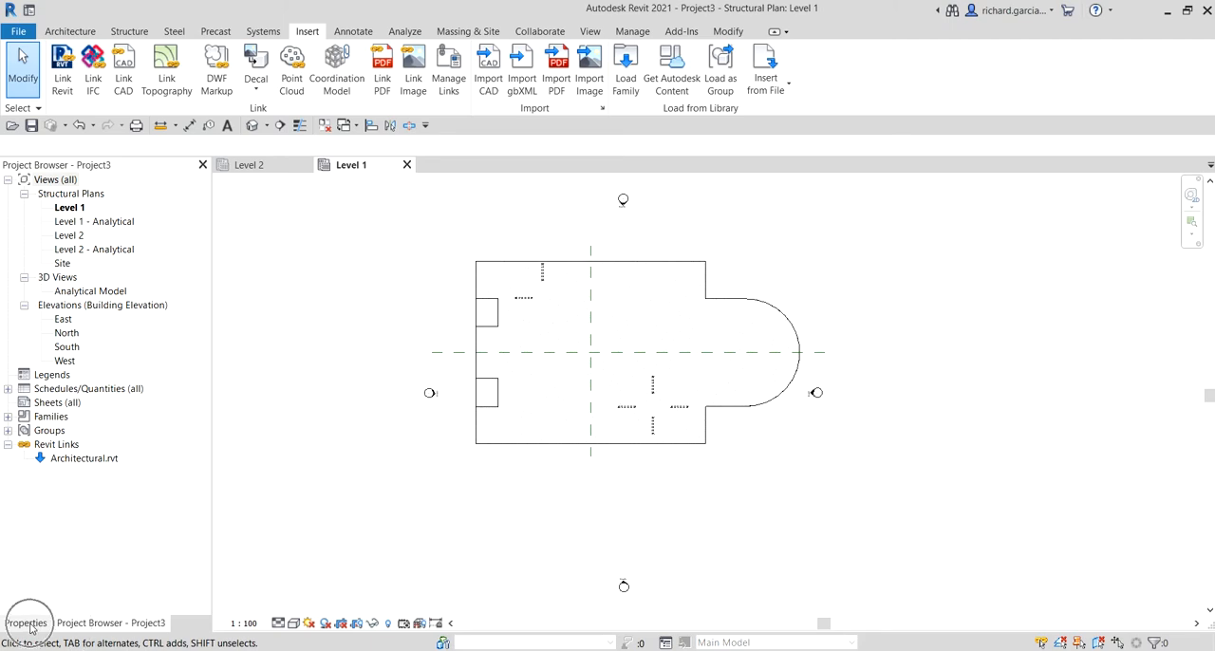
Step: Separate the Properties palette from the Project Browser and dock it on the opposite side of the drawing area
left_click_drag(29, 627, 1214, 283)
left_click_drag(1184, 352, 1209, 301)
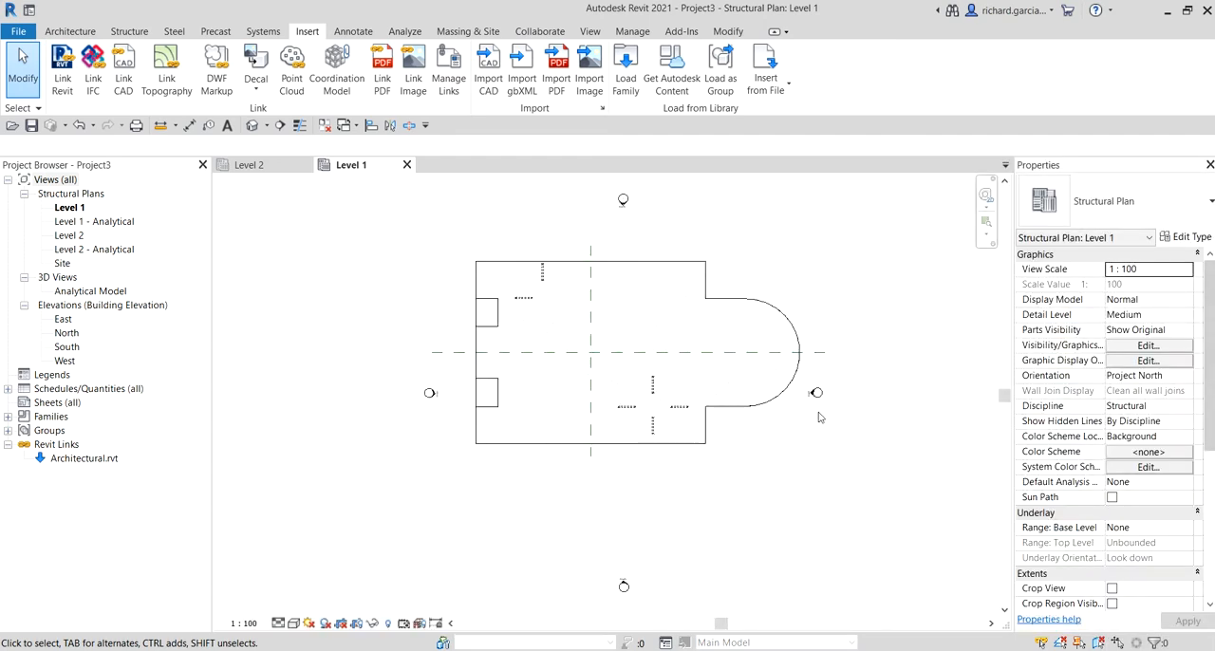
Step: Pin the linked architectural model in place in the Level 1 plan and clear the selection
middle_click_drag(818, 324, 805, 339)
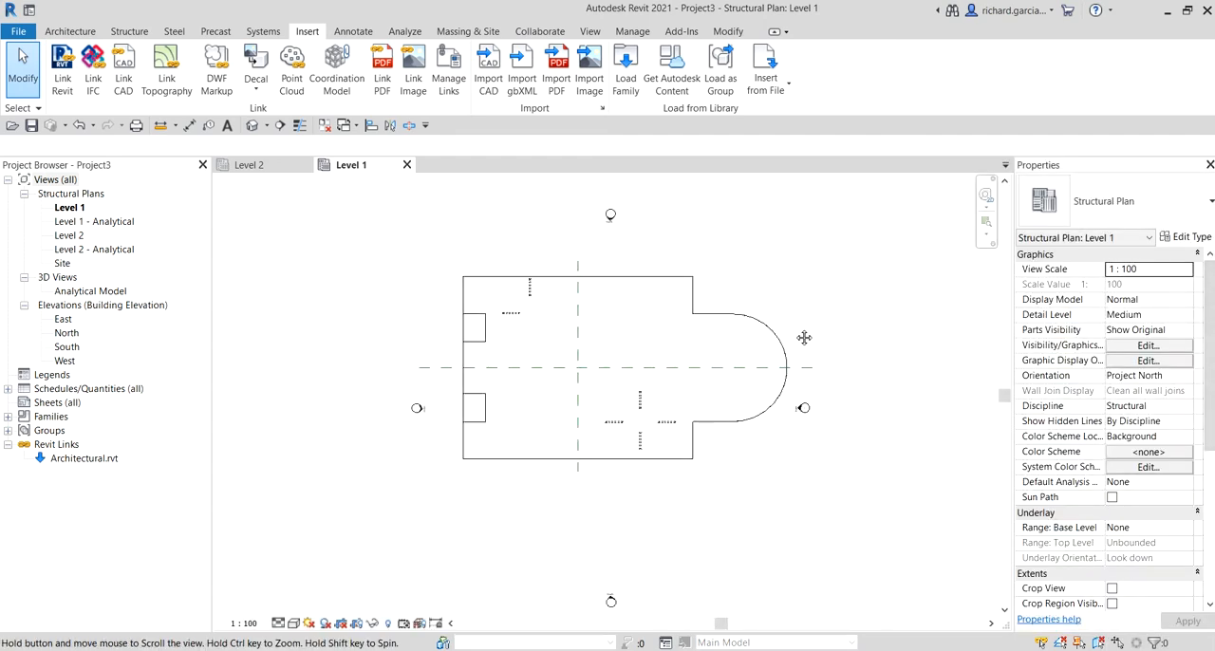
left_click(699, 292)
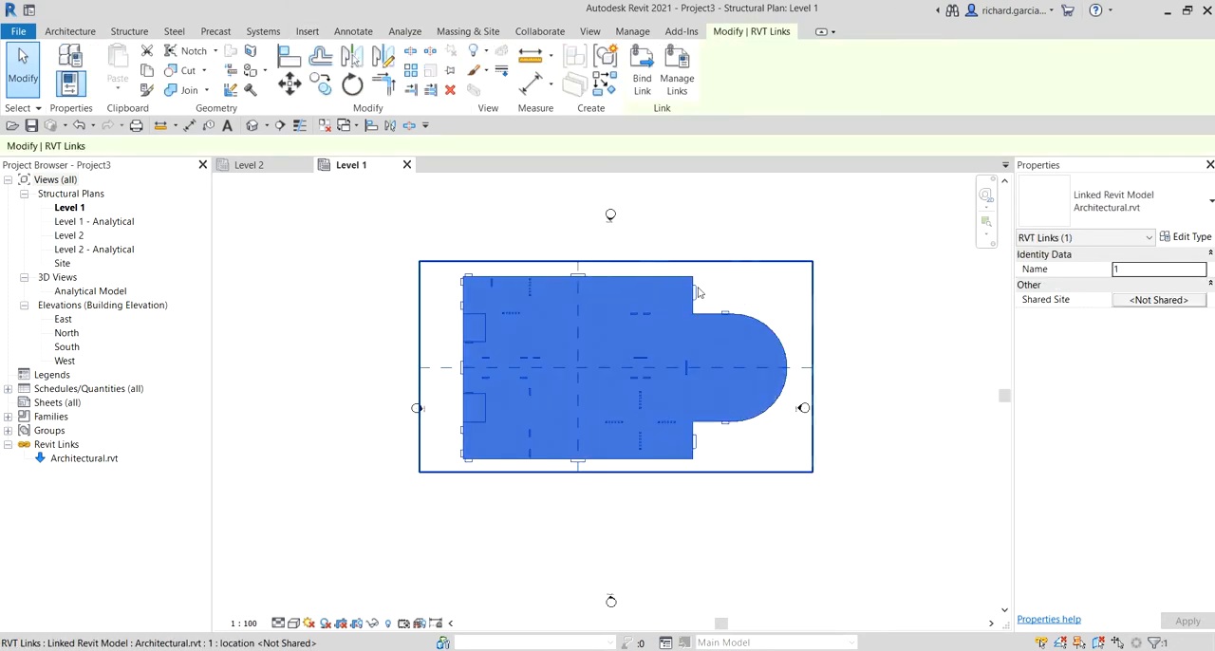
left_click(451, 72)
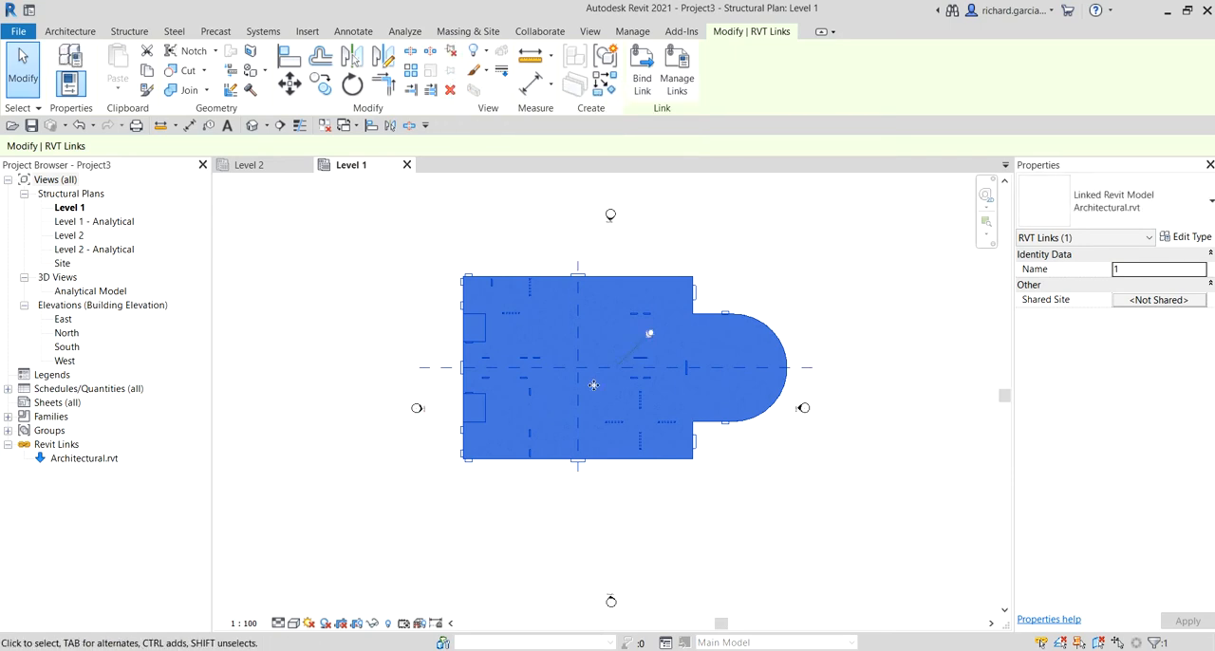
left_click(769, 277)
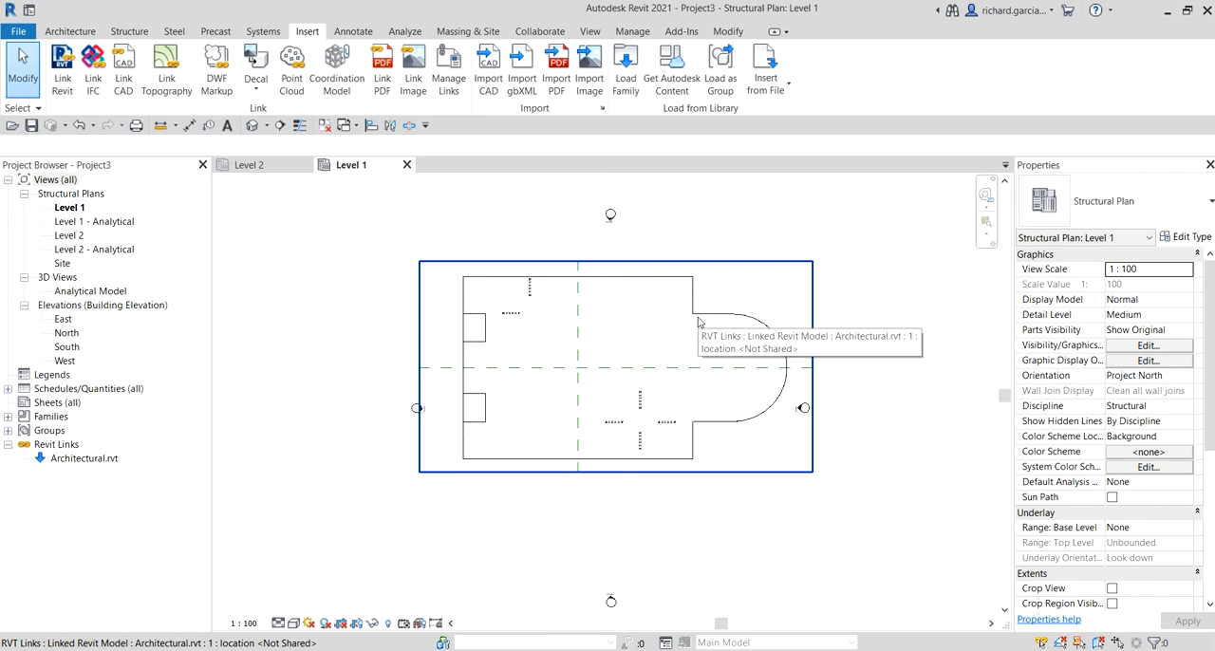
Step: Select the linked architectural model again to inspect its pin marker, and clear the selection
scroll(698, 323, "up", 1)
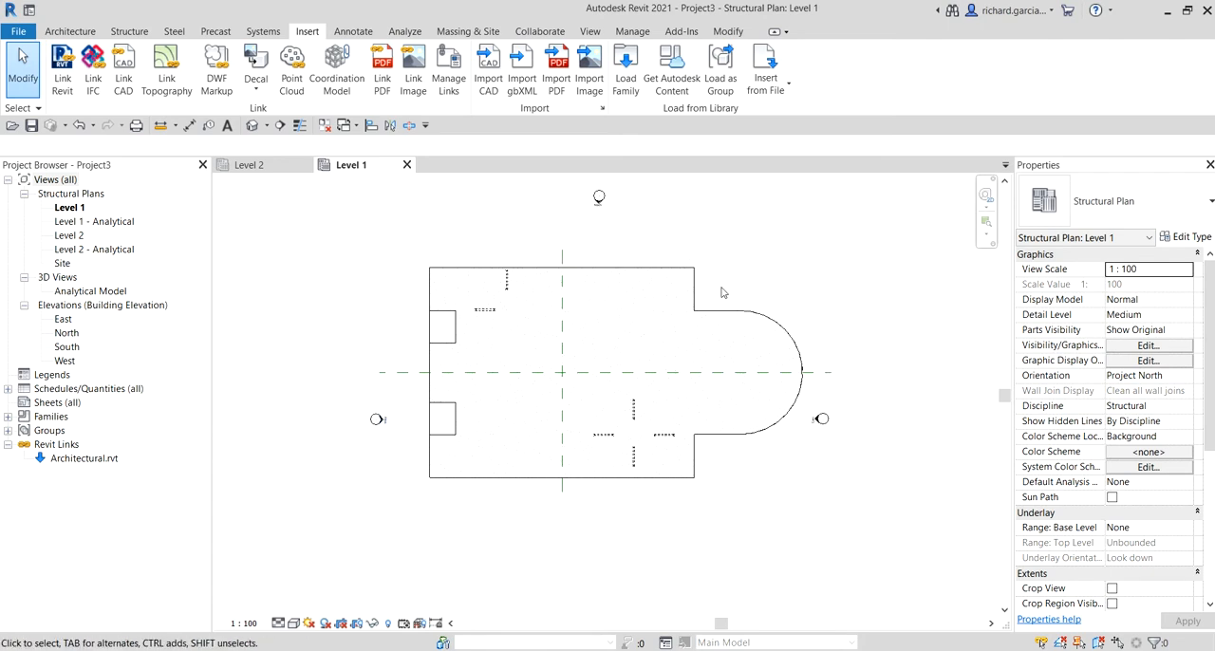
left_click(693, 302)
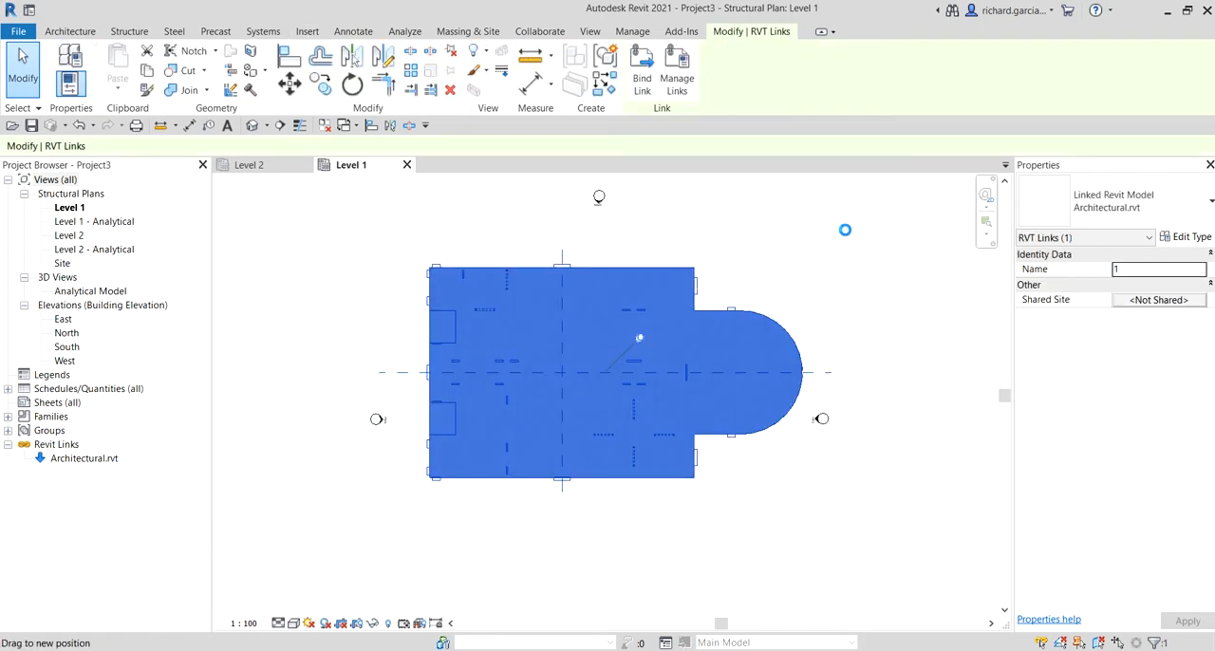
left_click(640, 339)
left_click(630, 573)
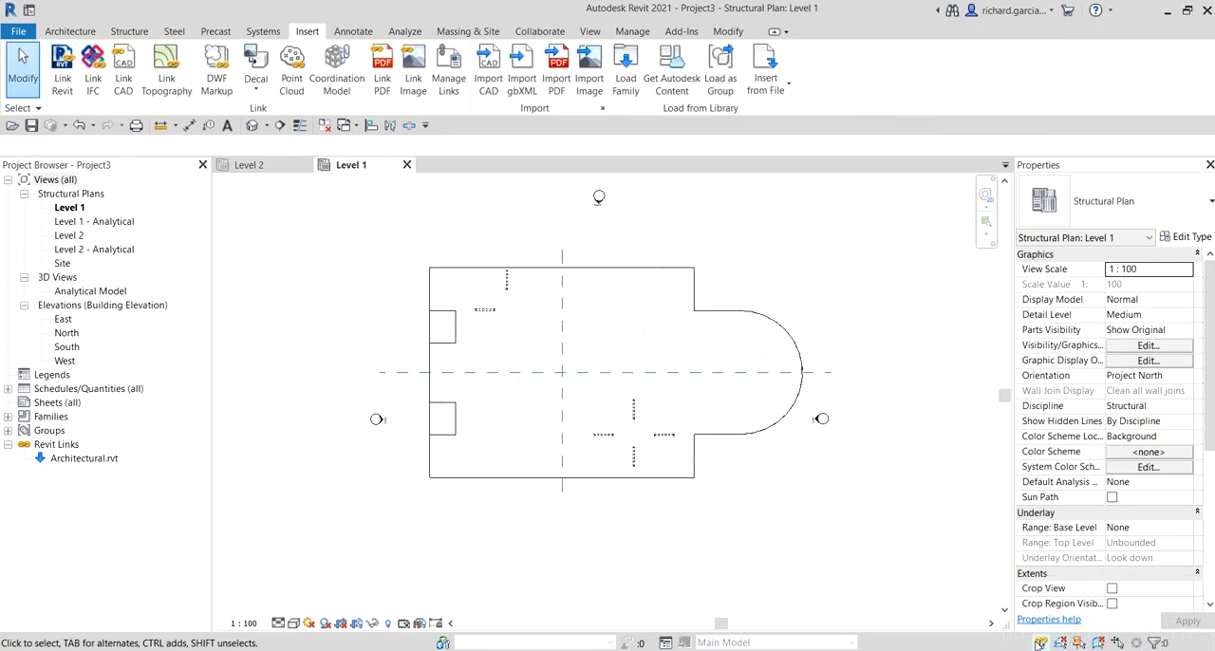
Step: Toggle the Select Pinned Elements option off and try to select the pinned linked model in the plan
key("ctrl")
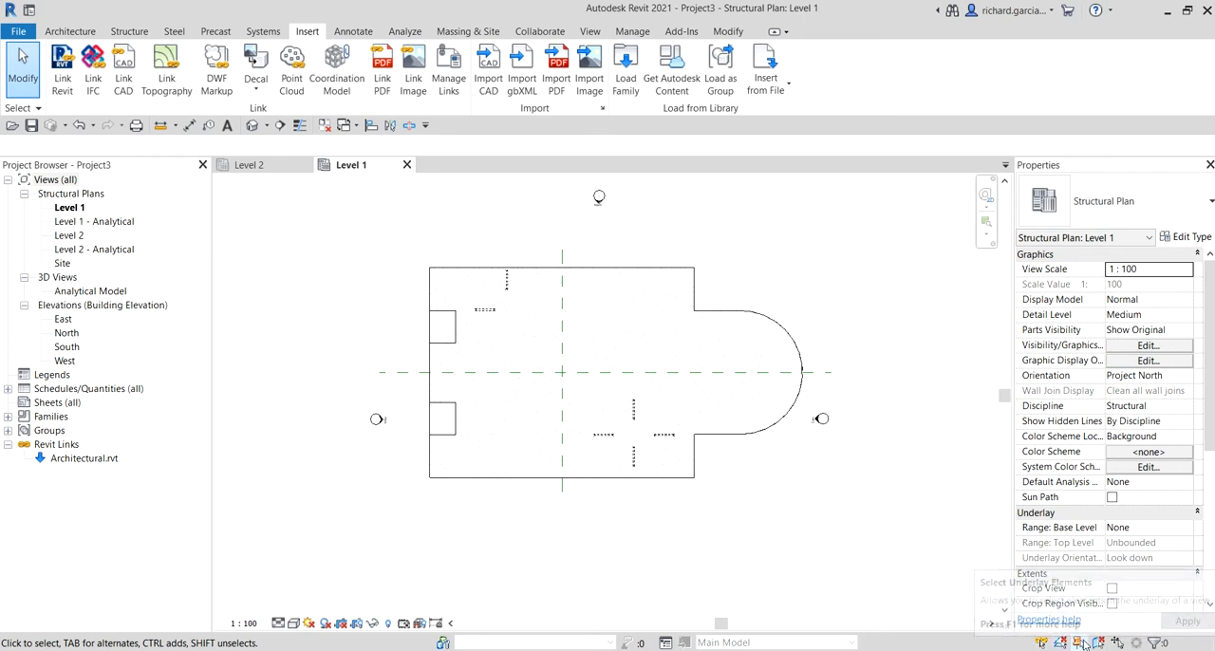
key("ctrl")
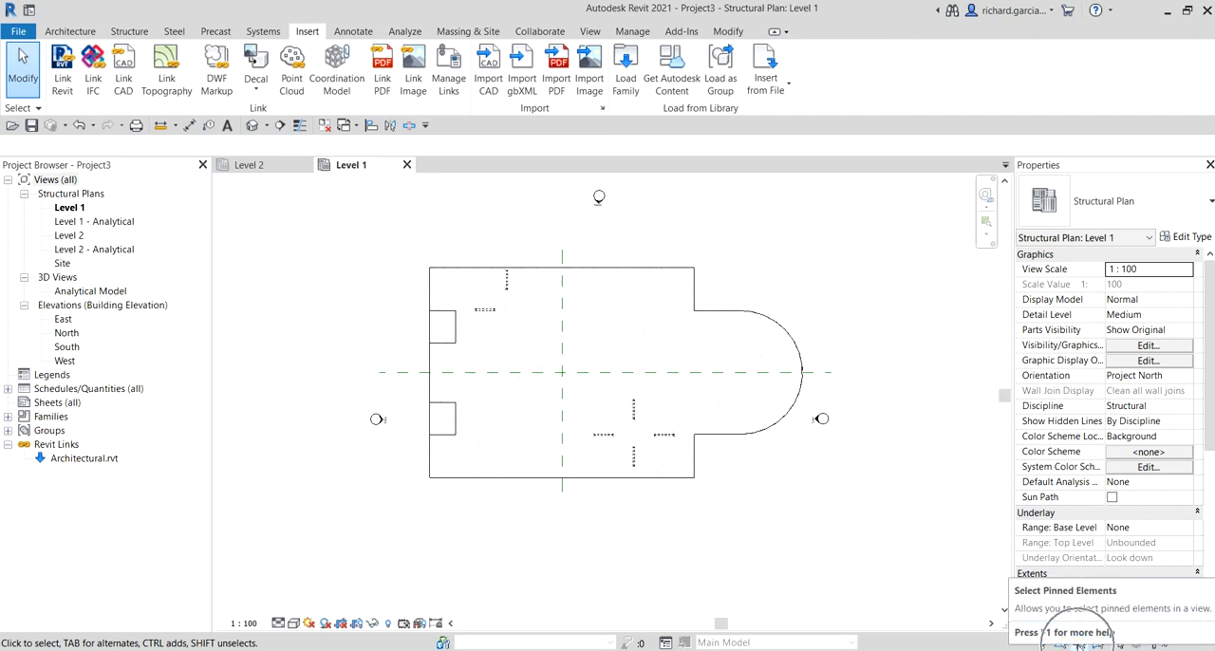
left_click(1078, 645)
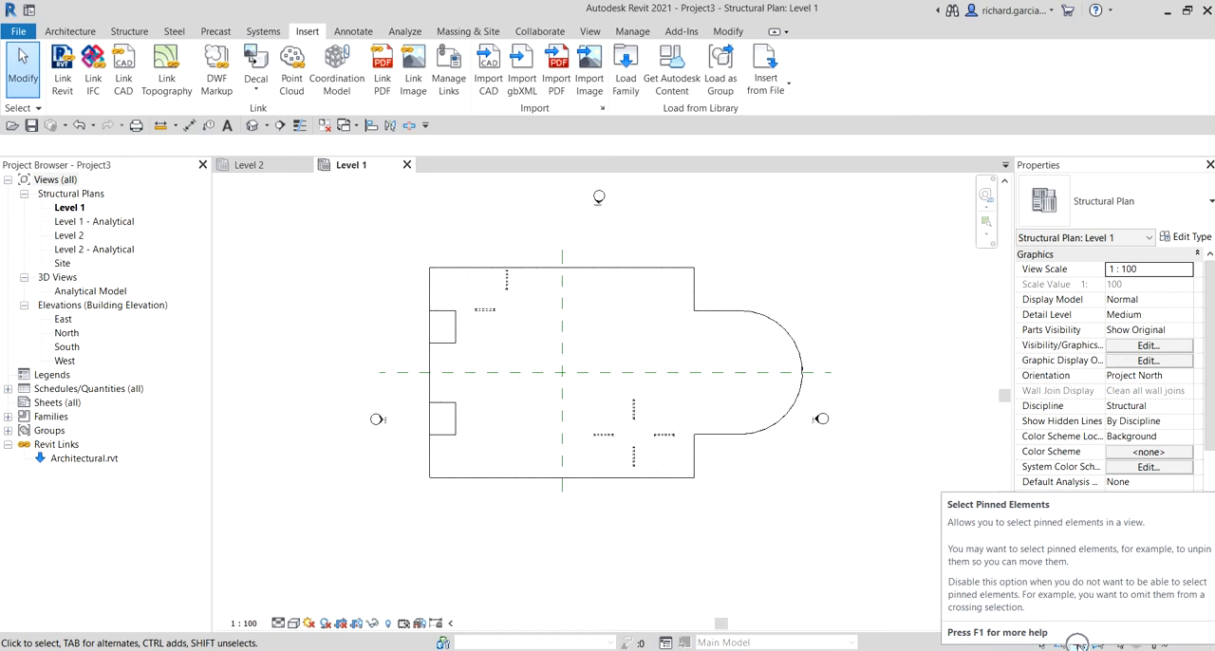
left_click(1078, 645)
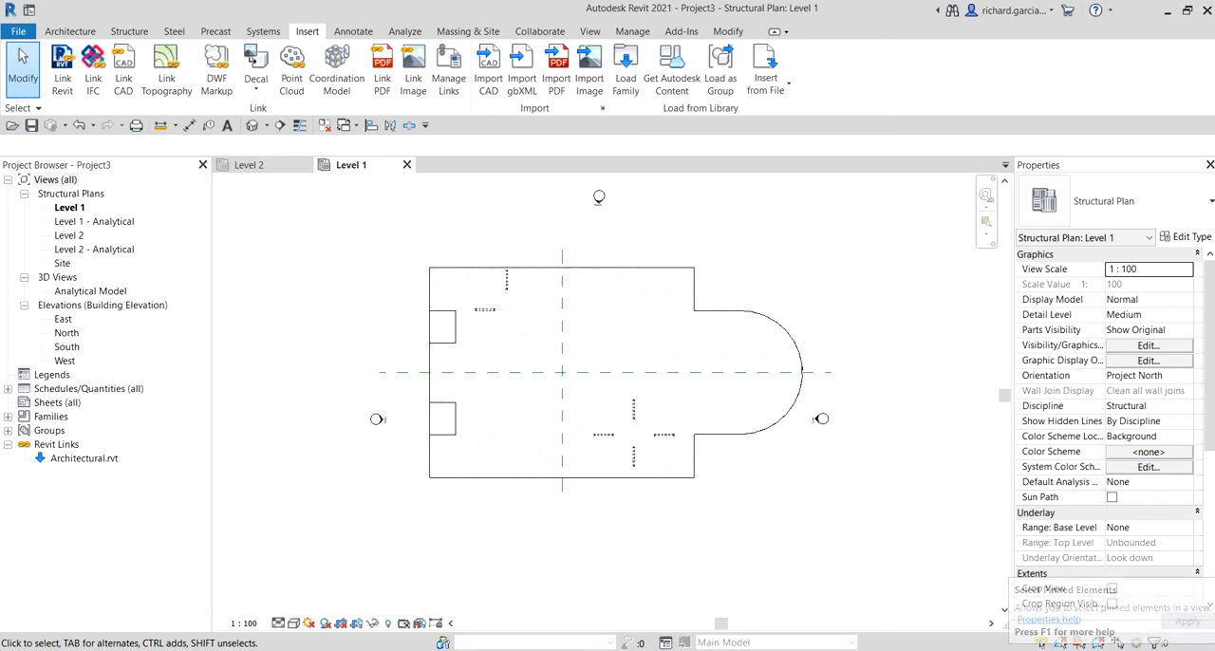
left_click(1080, 645)
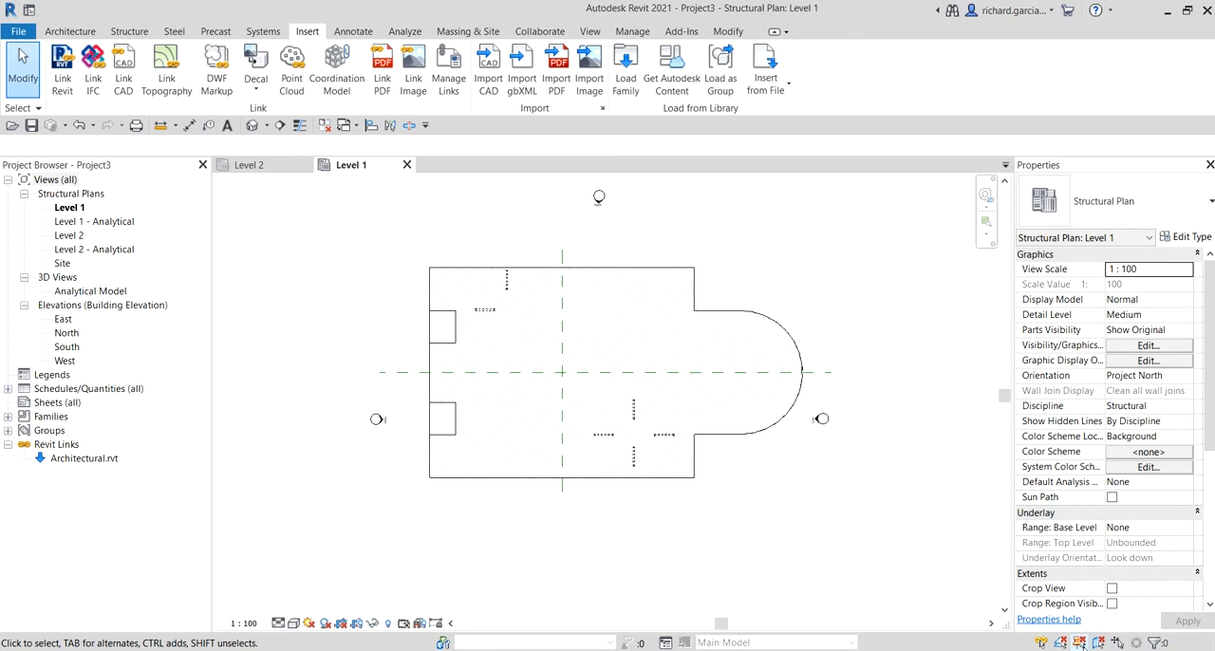
left_click_drag(686, 504, 592, 404)
left_click_drag(535, 326, 535, 352)
Step: Select the linked architectural model, unpin it through its pin marker, and clear the selection
left_click(676, 486)
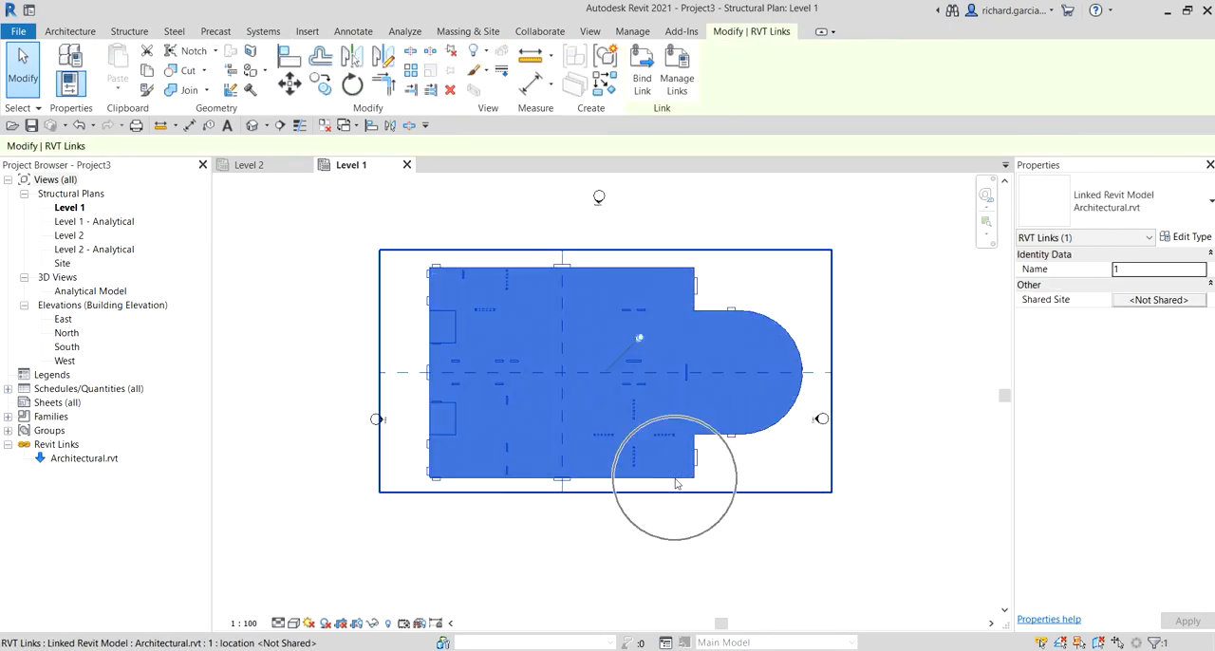
left_click(761, 539)
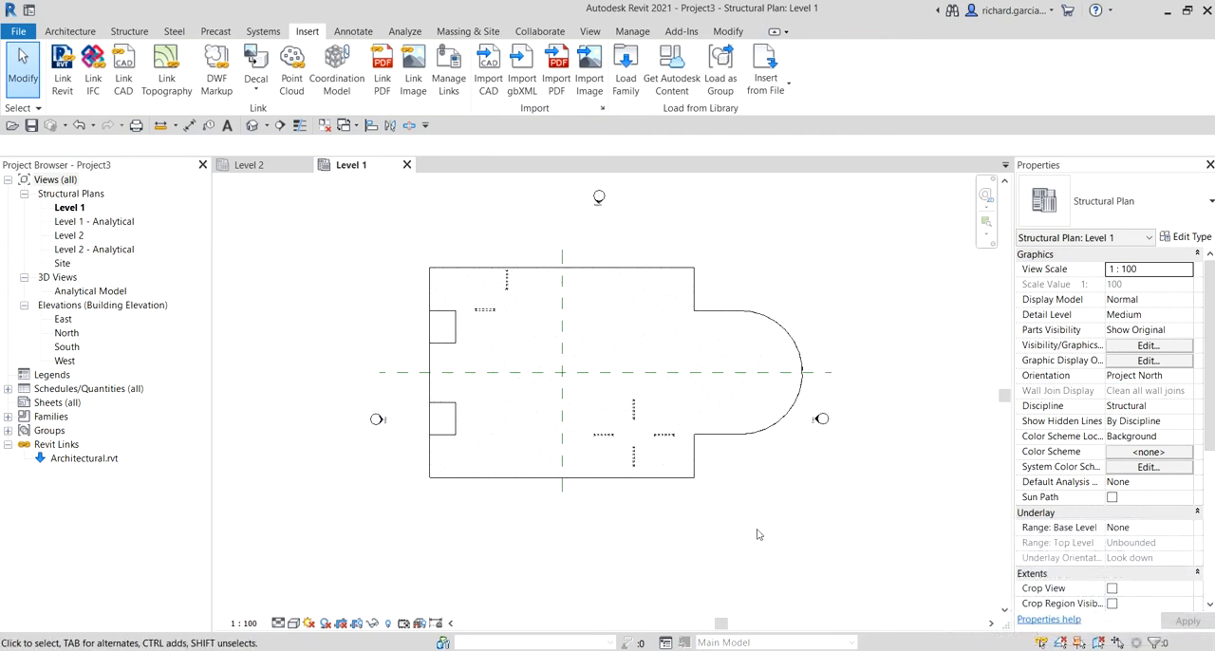
left_click(570, 273)
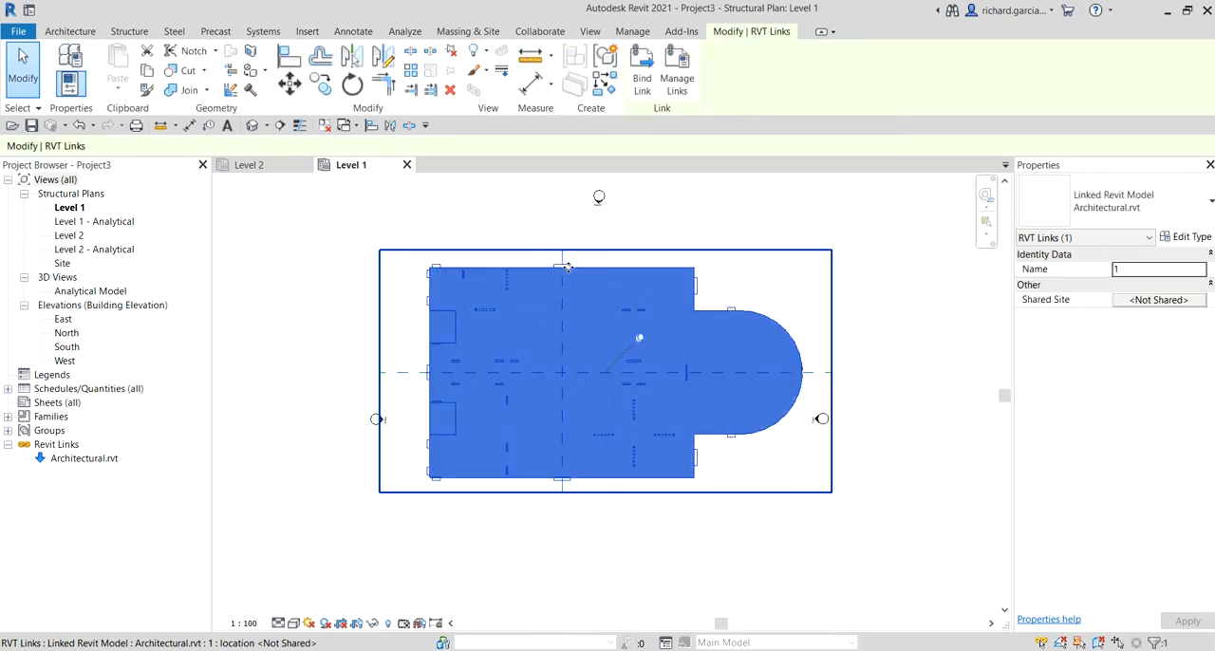
left_click(639, 338)
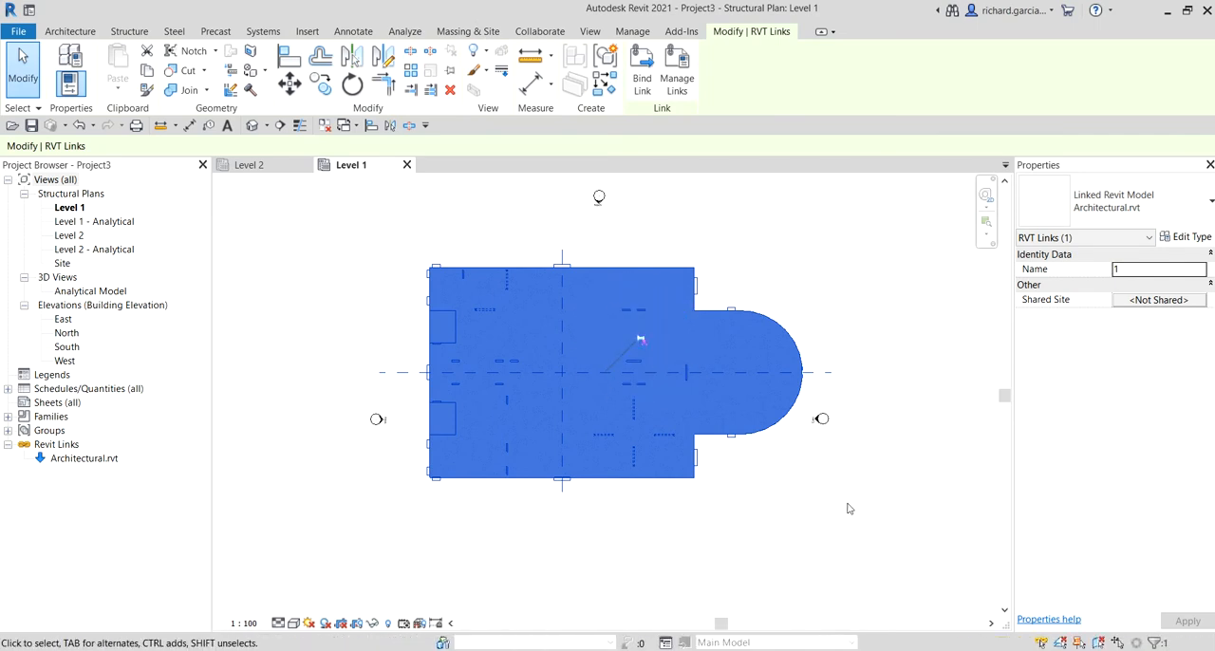
left_click(791, 276)
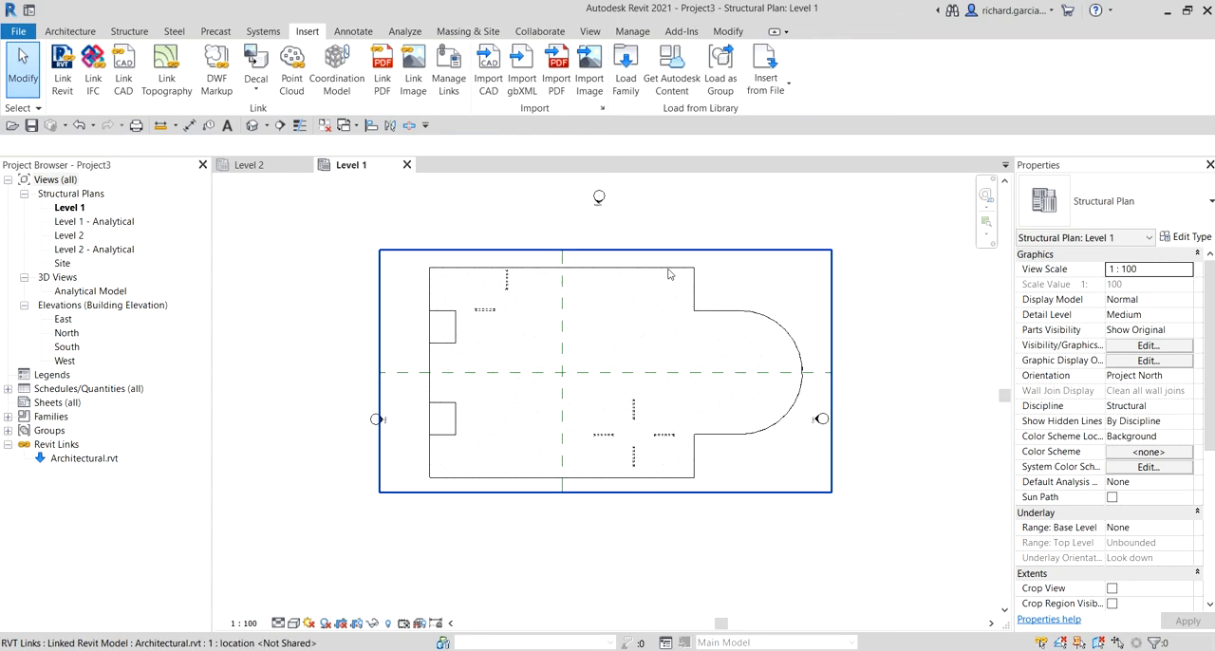
Step: Move the unpinned linked model diagonally down past the east elevation marker, and undo the move
left_click(609, 311)
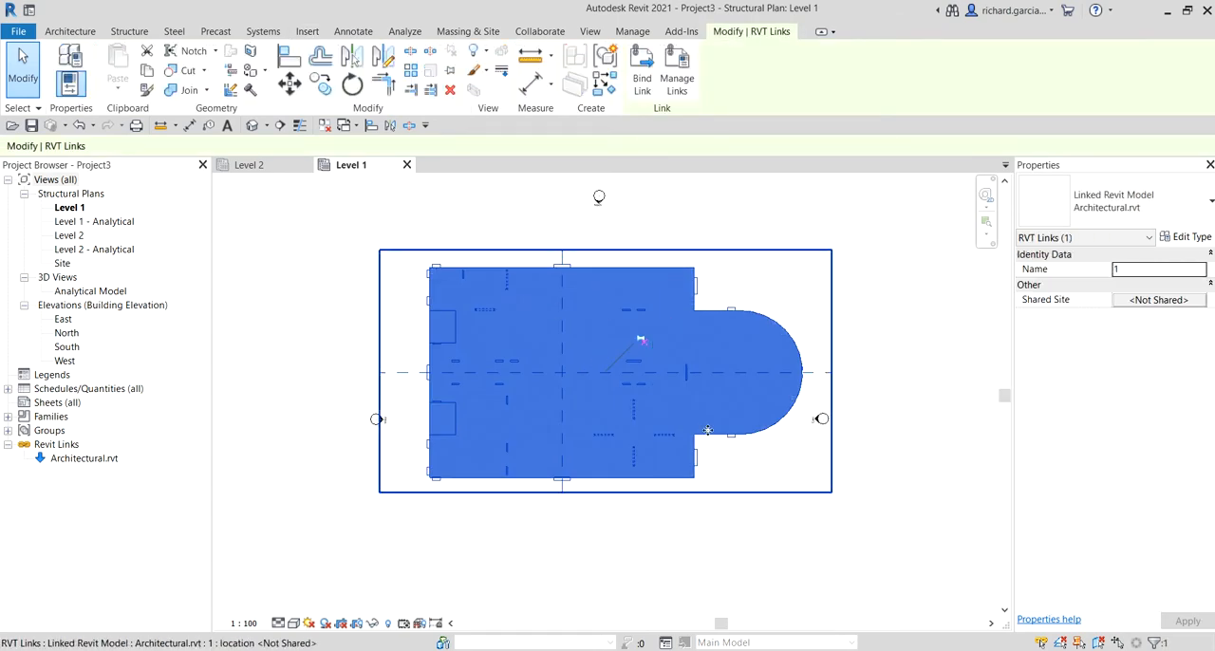
left_click_drag(735, 447, 883, 536)
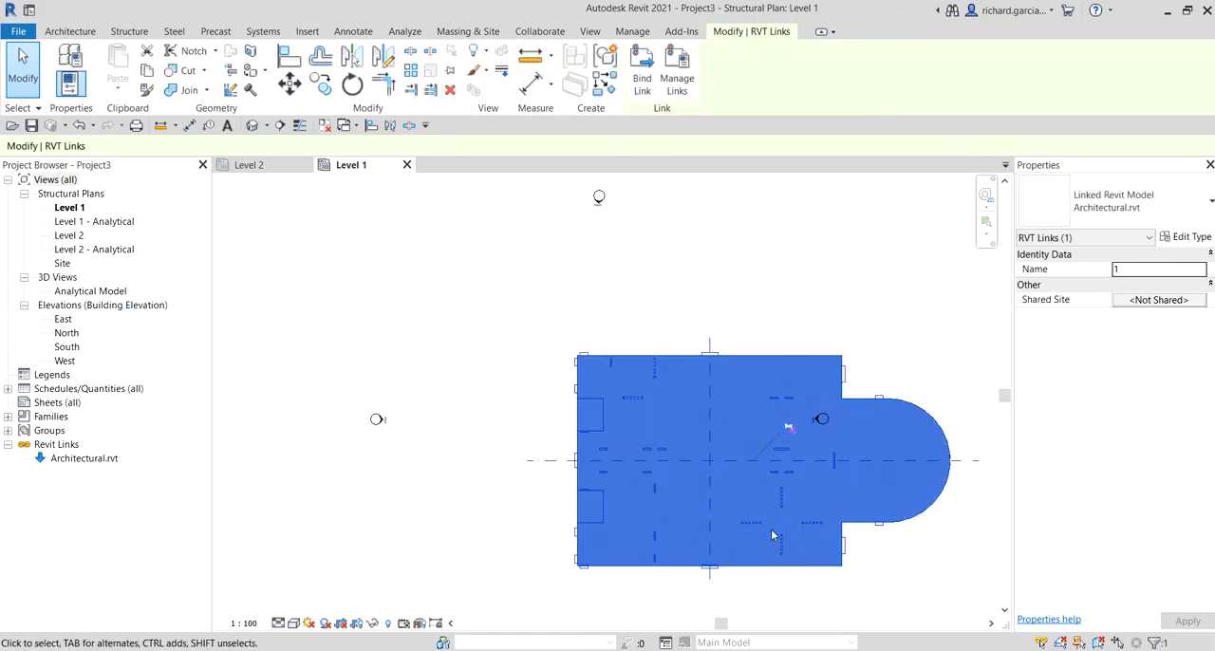
left_click(80, 126)
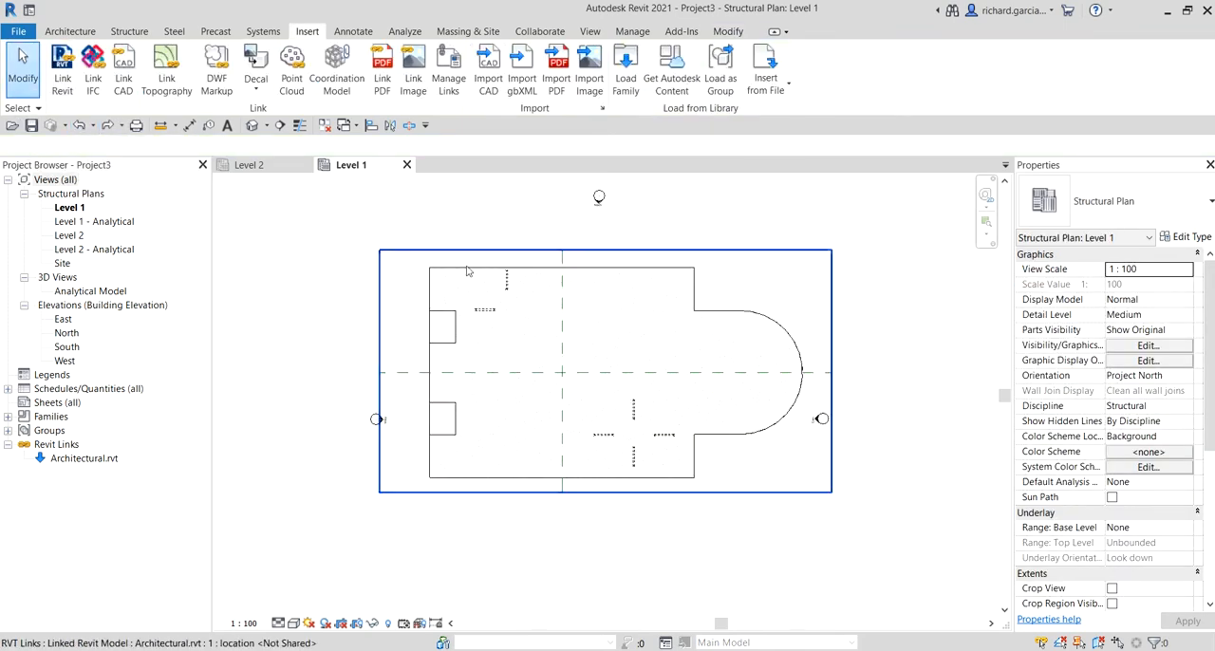
Step: Pin the linked architectural model in place again and clear the selection
left_click(519, 271)
left_click(744, 448)
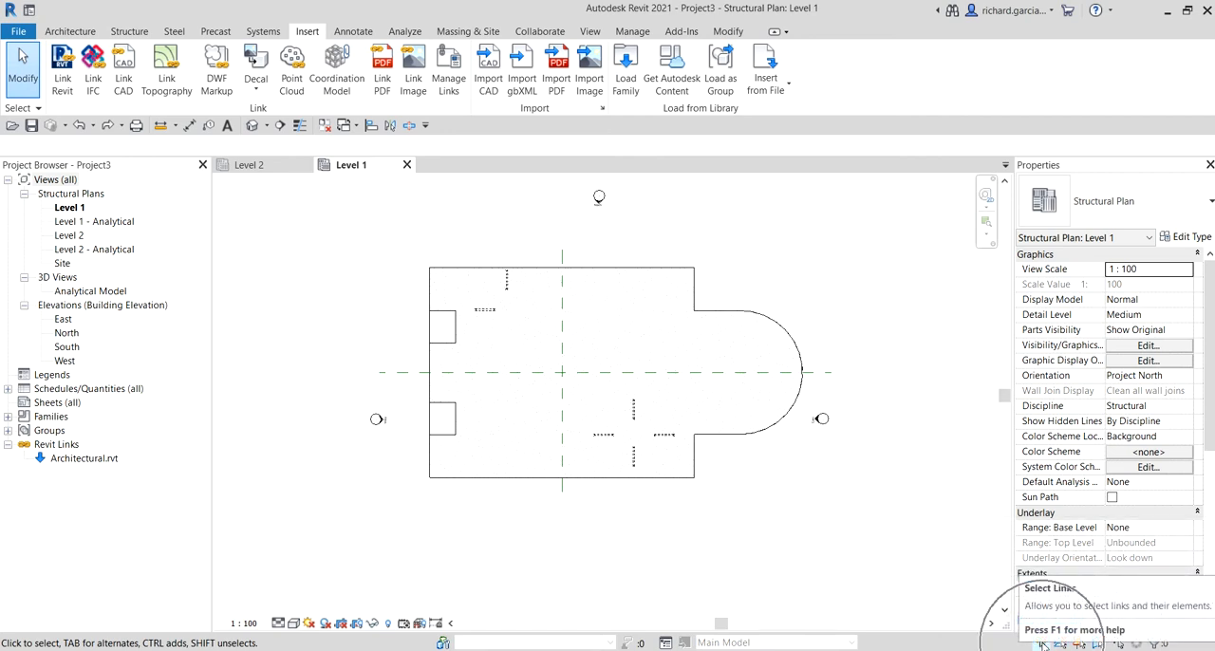
left_click(695, 486)
left_click(692, 482)
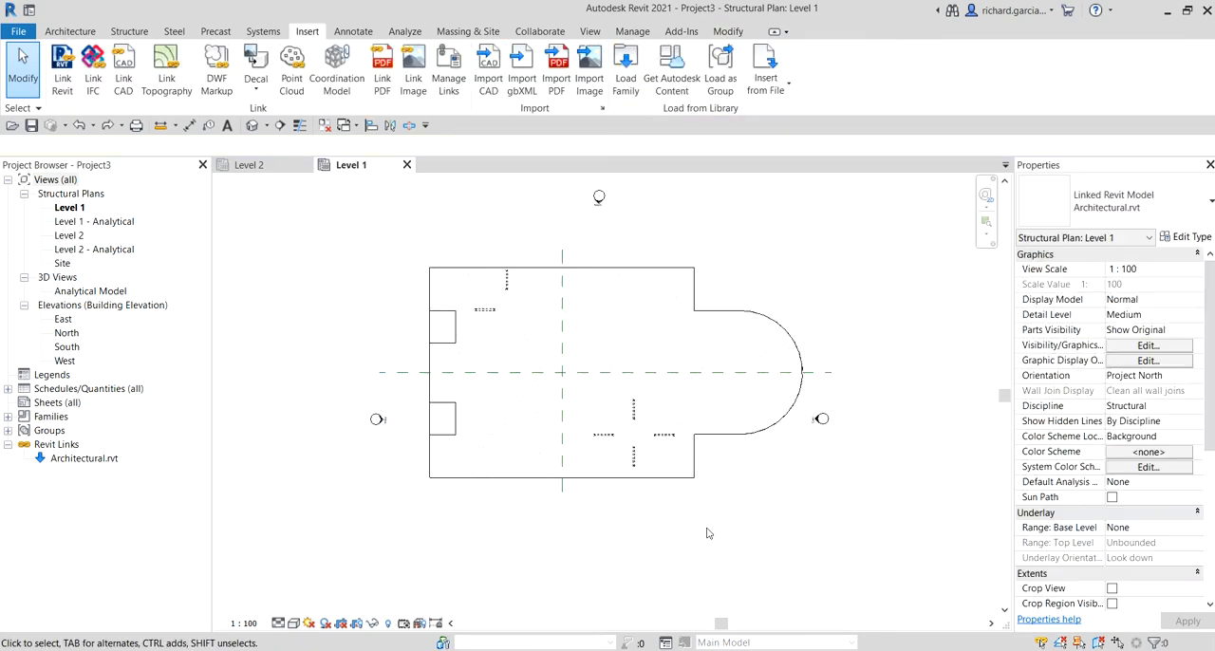
left_click(699, 440)
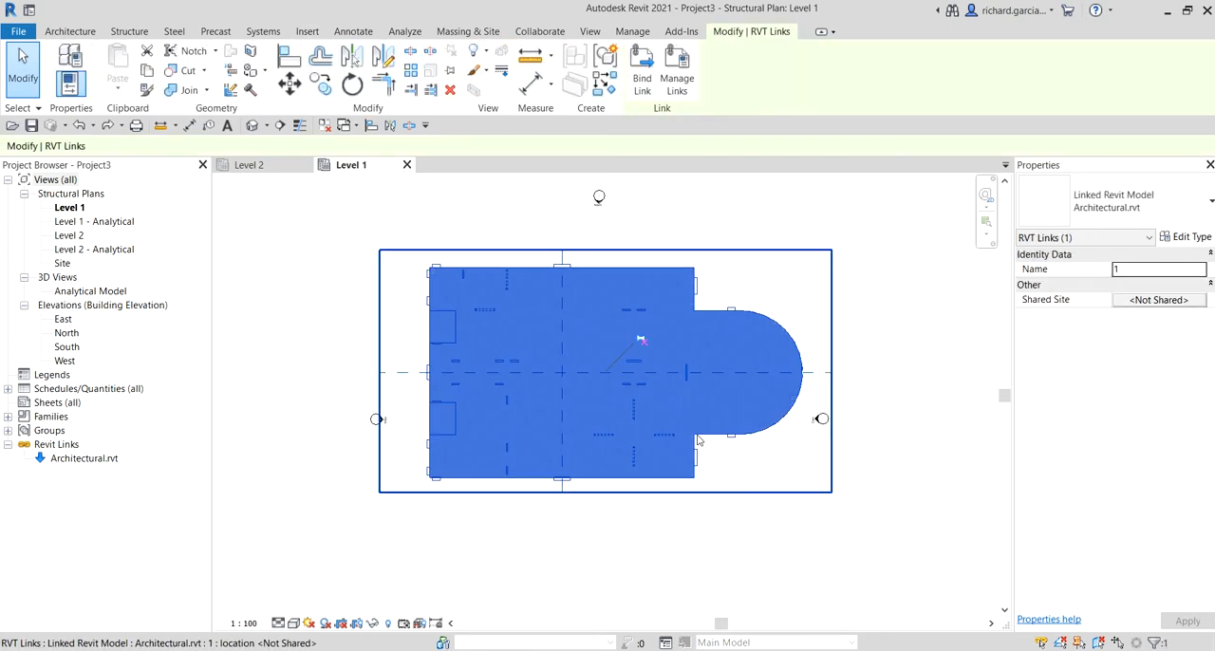
left_click(448, 73)
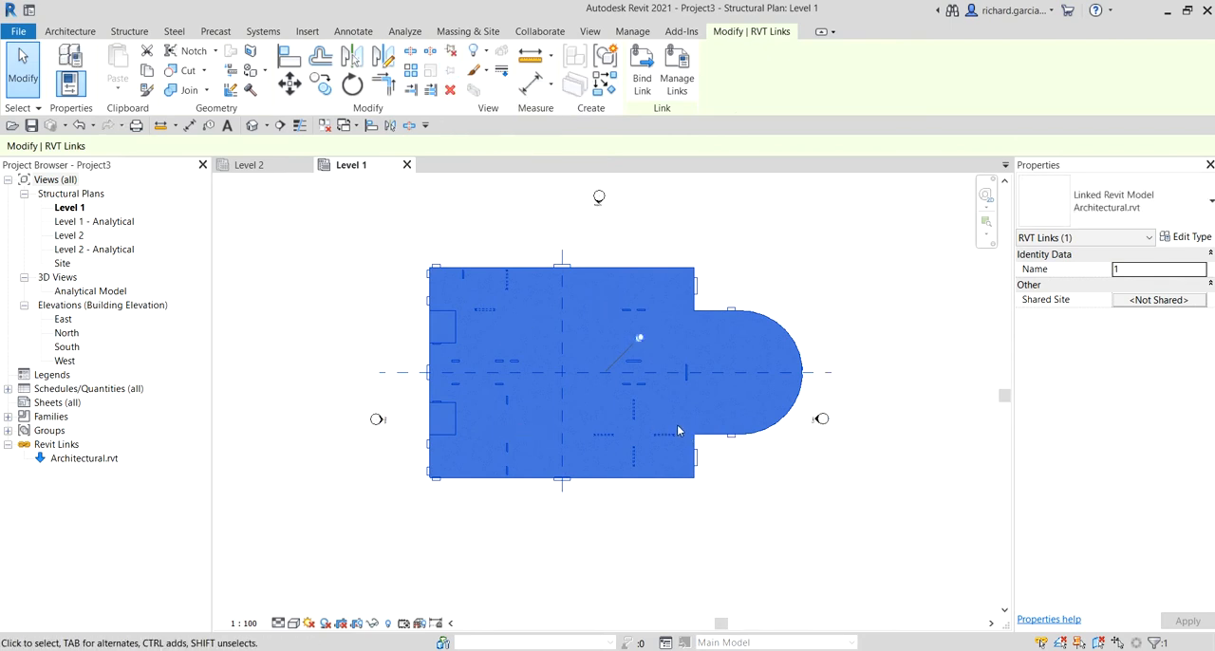
left_click(827, 548)
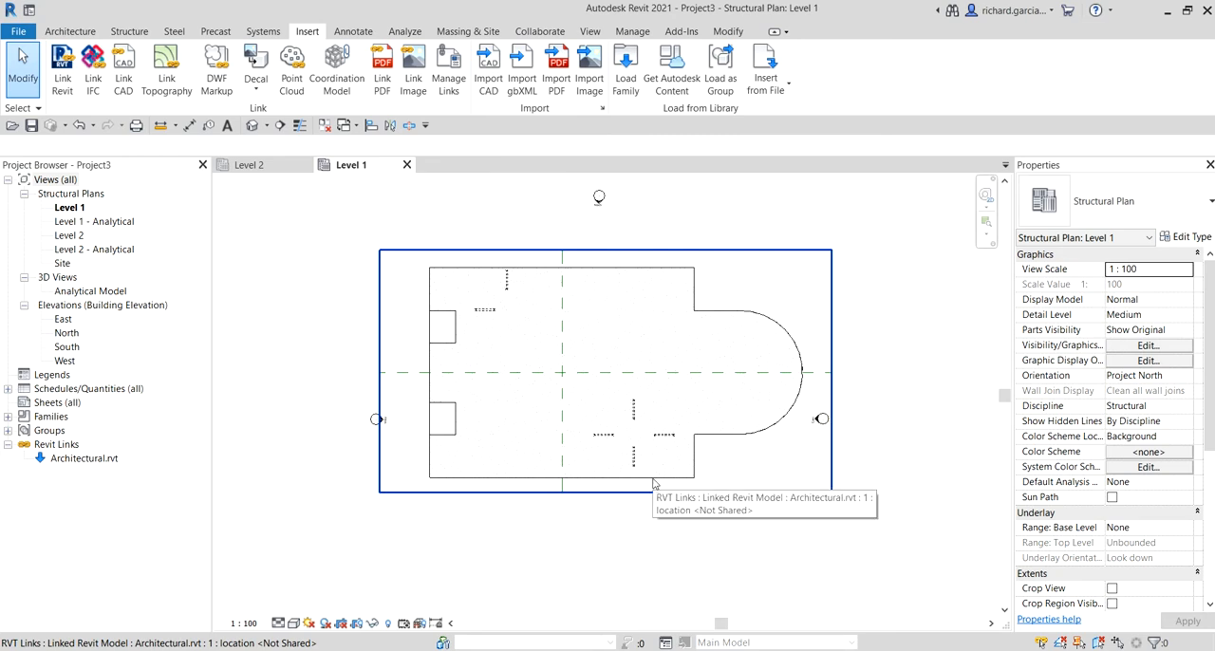
Step: Select the linked architectural model to examine its instance properties, and clear the selection
left_click(653, 484)
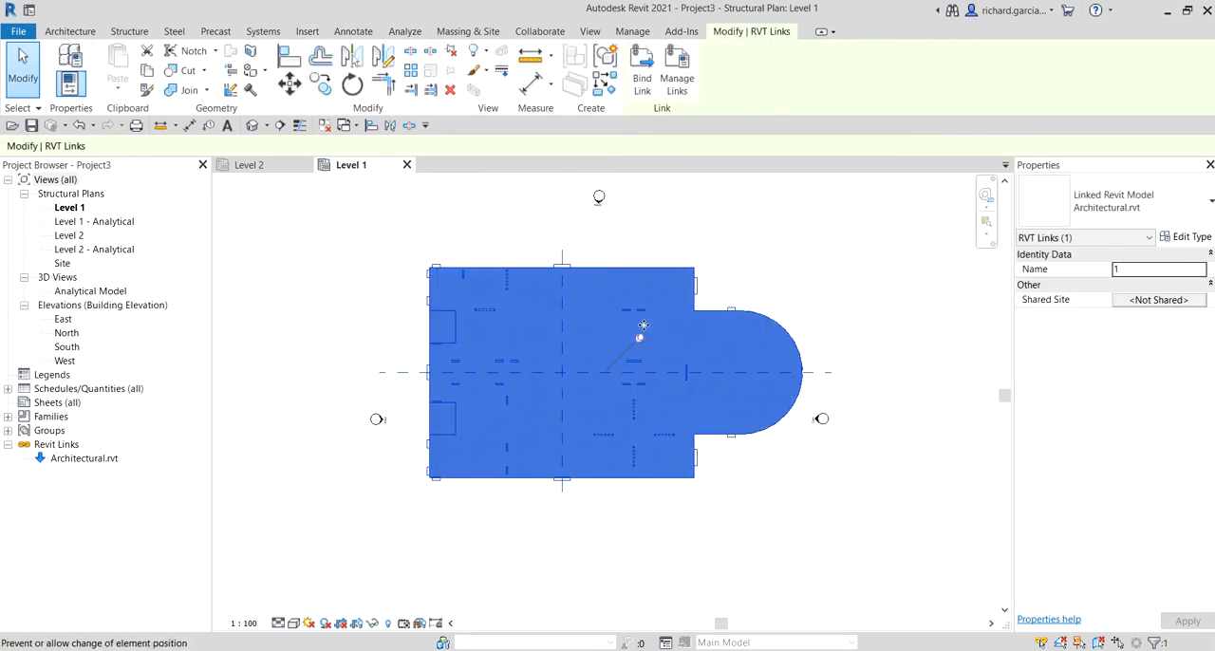
left_click(690, 456)
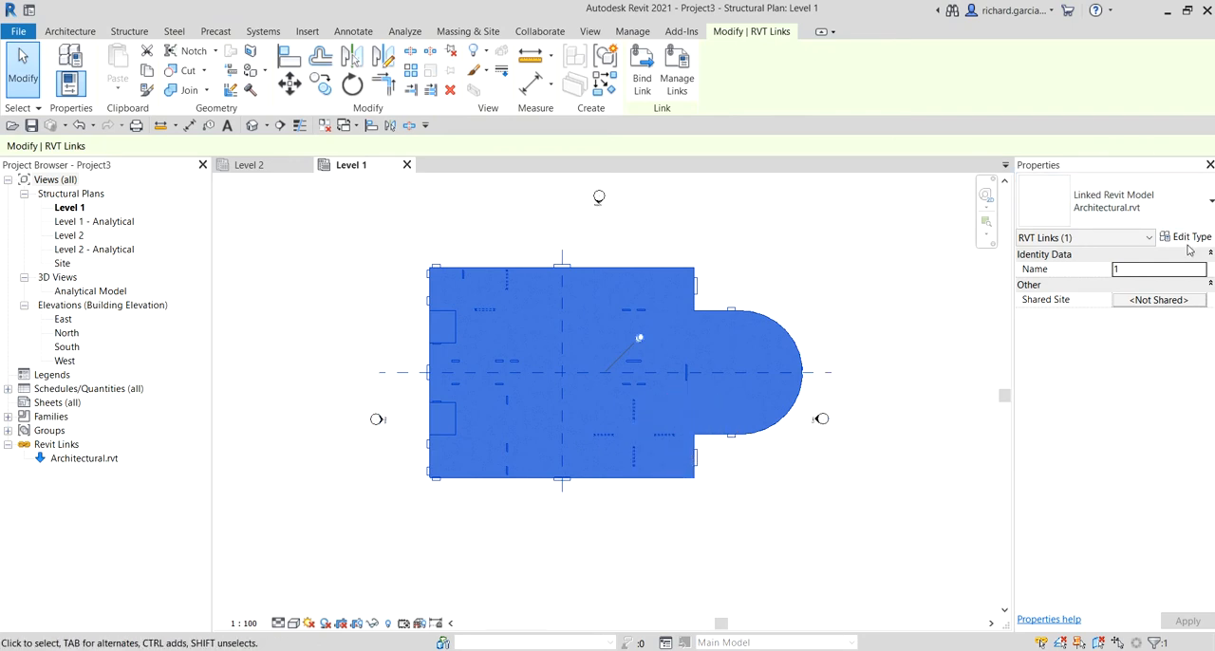
key("ctrl")
key("ctrl")
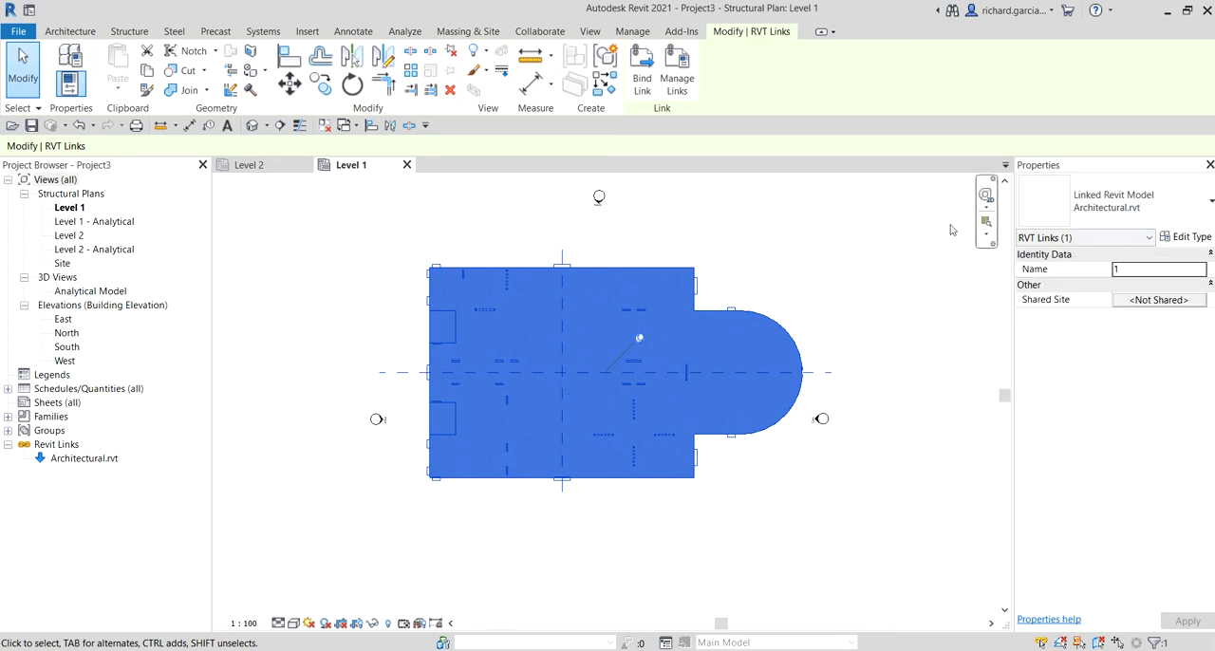
left_click(819, 237)
left_click(681, 277)
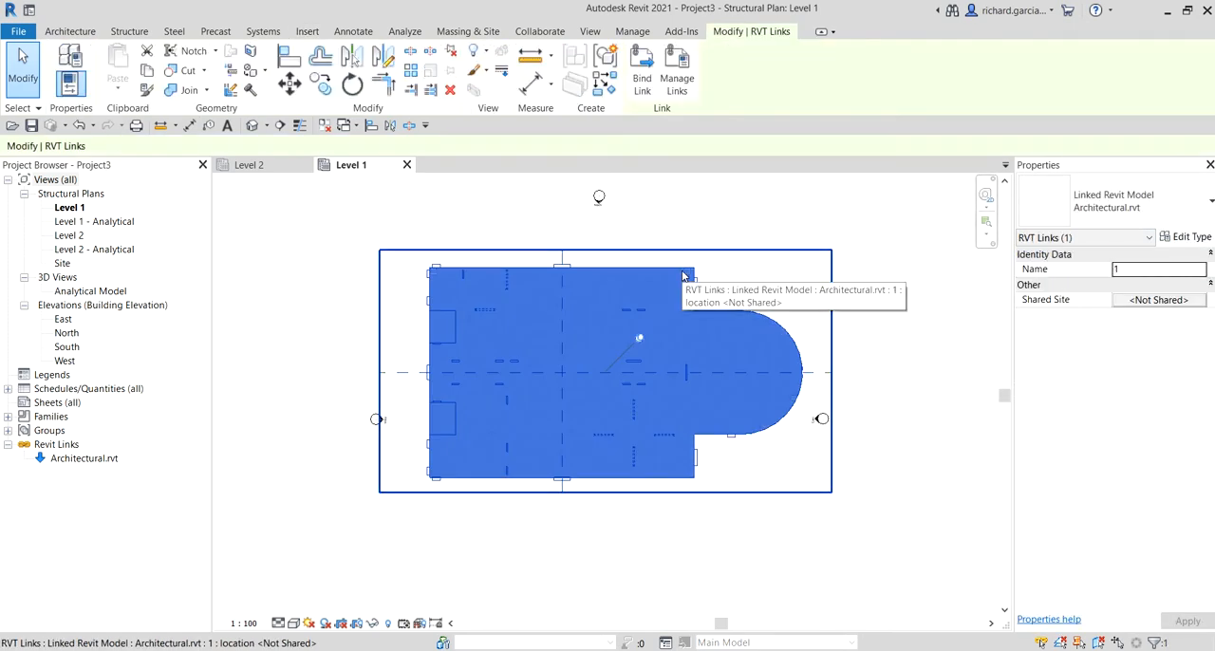
key("ctrl")
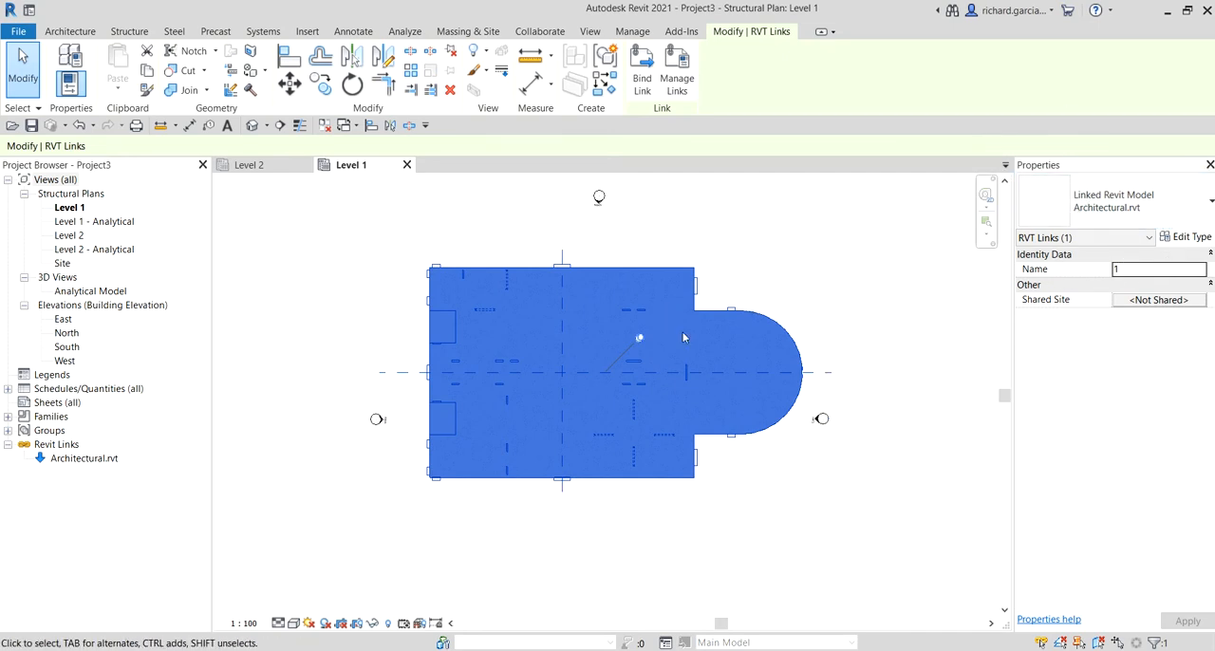
key("ctrl")
left_click(786, 218)
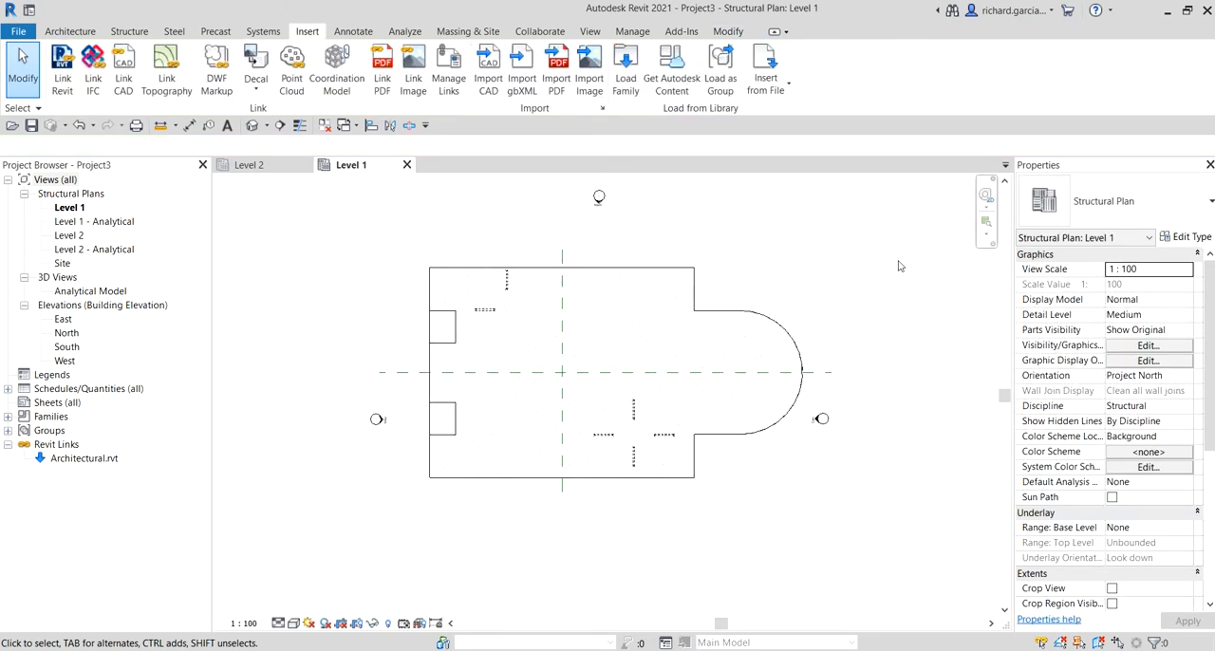
Step: Look through the Level 1 structural plan's view properties with nothing selected
key("ctrl")
key("ctrl")
scroll(1143, 389, "down", 5)
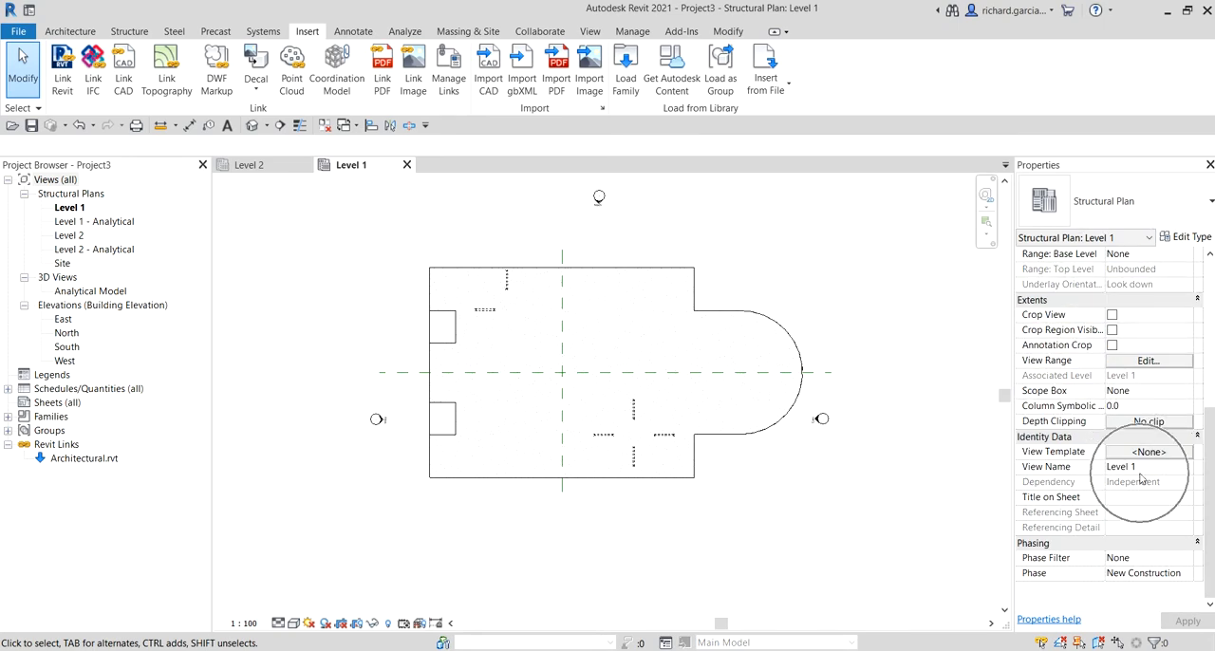
scroll(1144, 470, "up", 5)
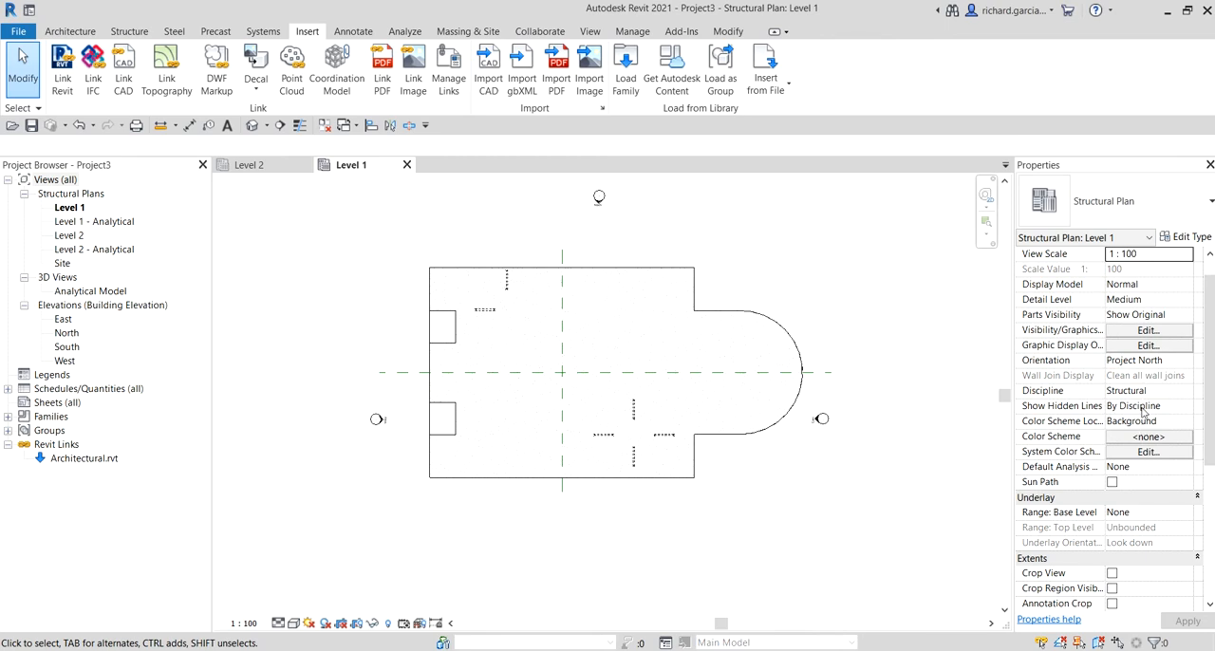
key("ctrl")
Step: Enable Room Bounding in the type properties of the linked architectural model, and clear the selection
left_click(708, 318)
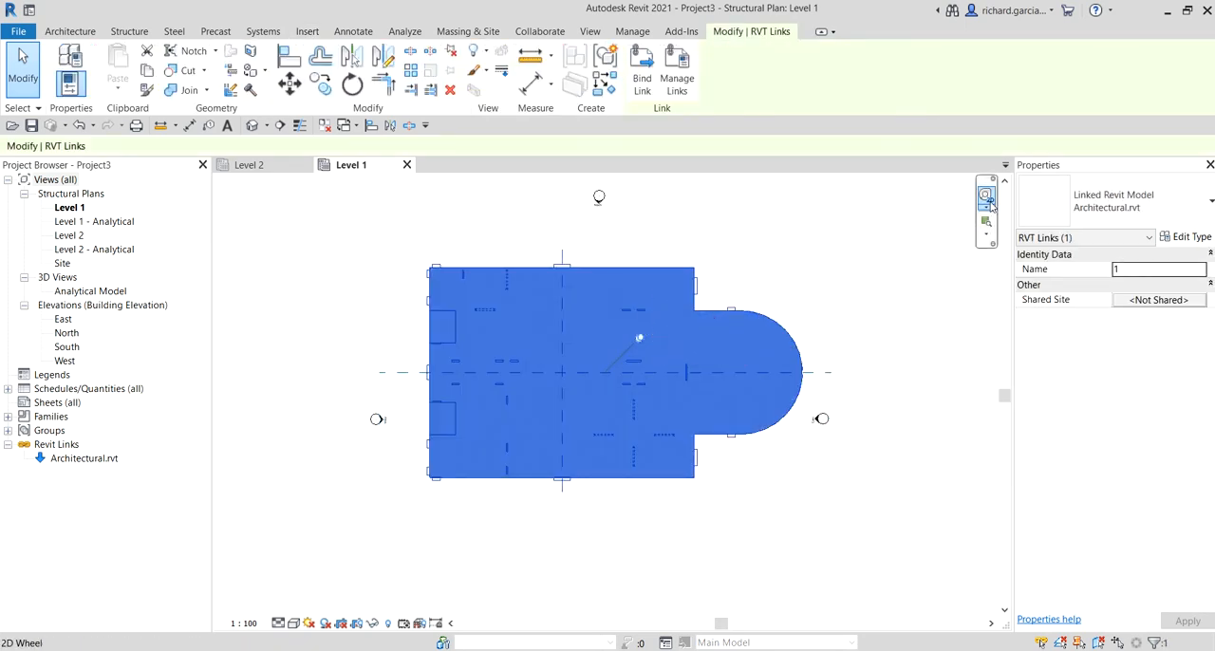
left_click(1040, 171)
left_click(1040, 171)
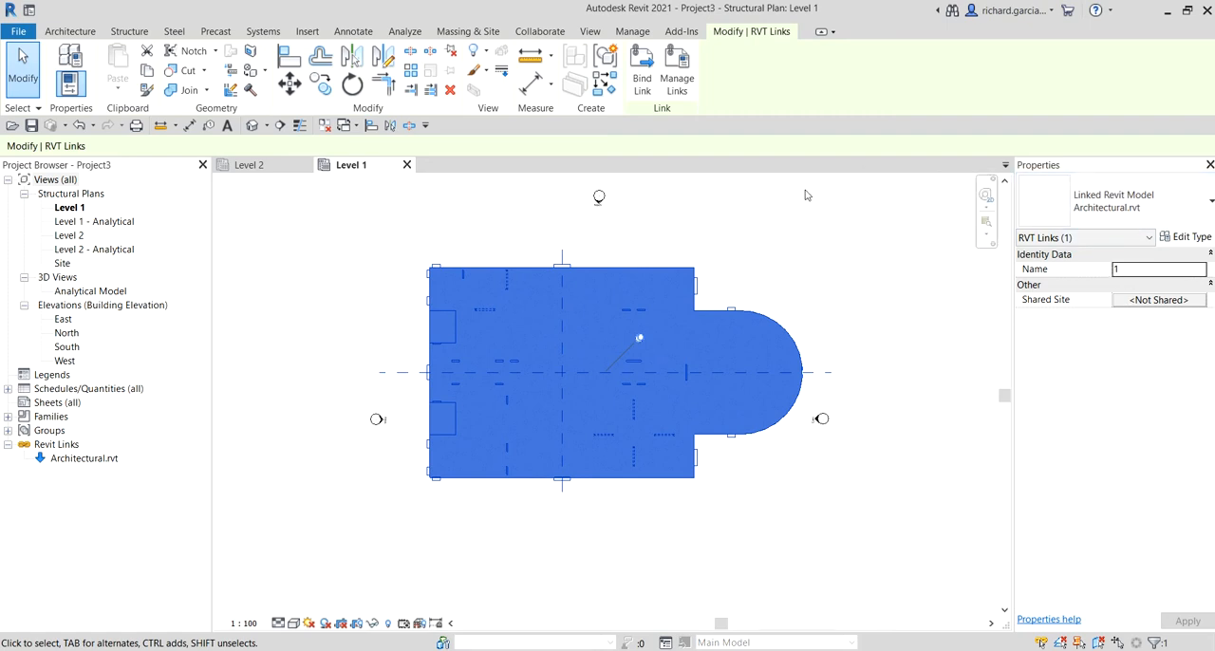
left_click(662, 301)
left_click(1187, 243)
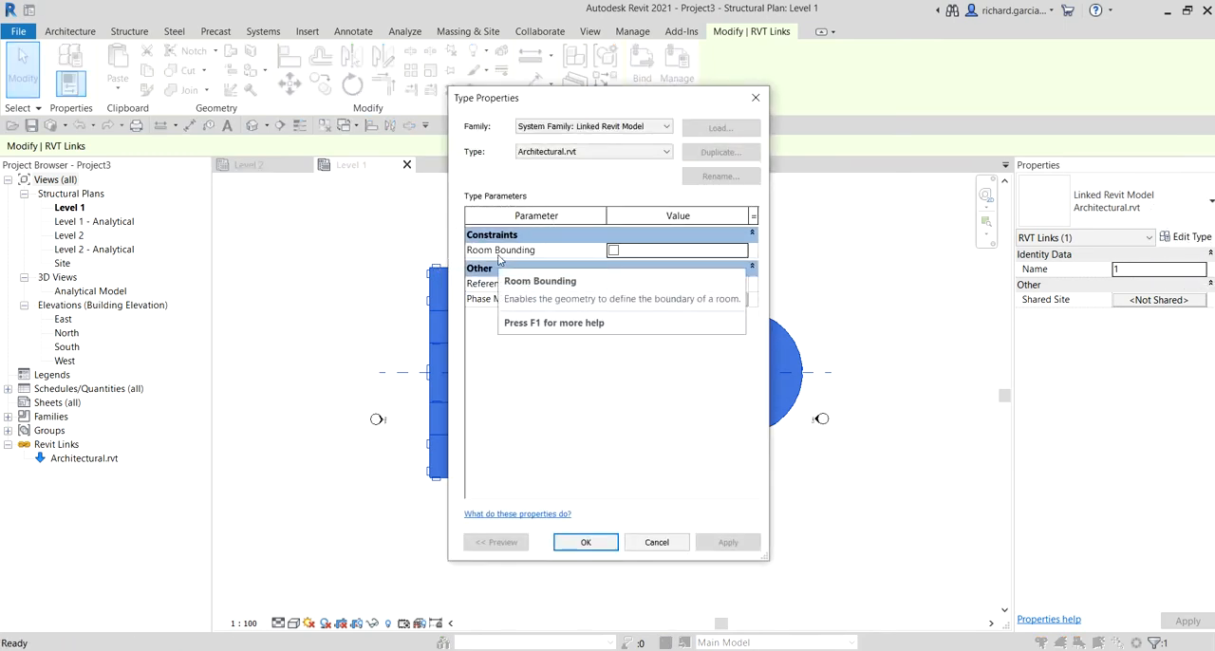
left_click(614, 251)
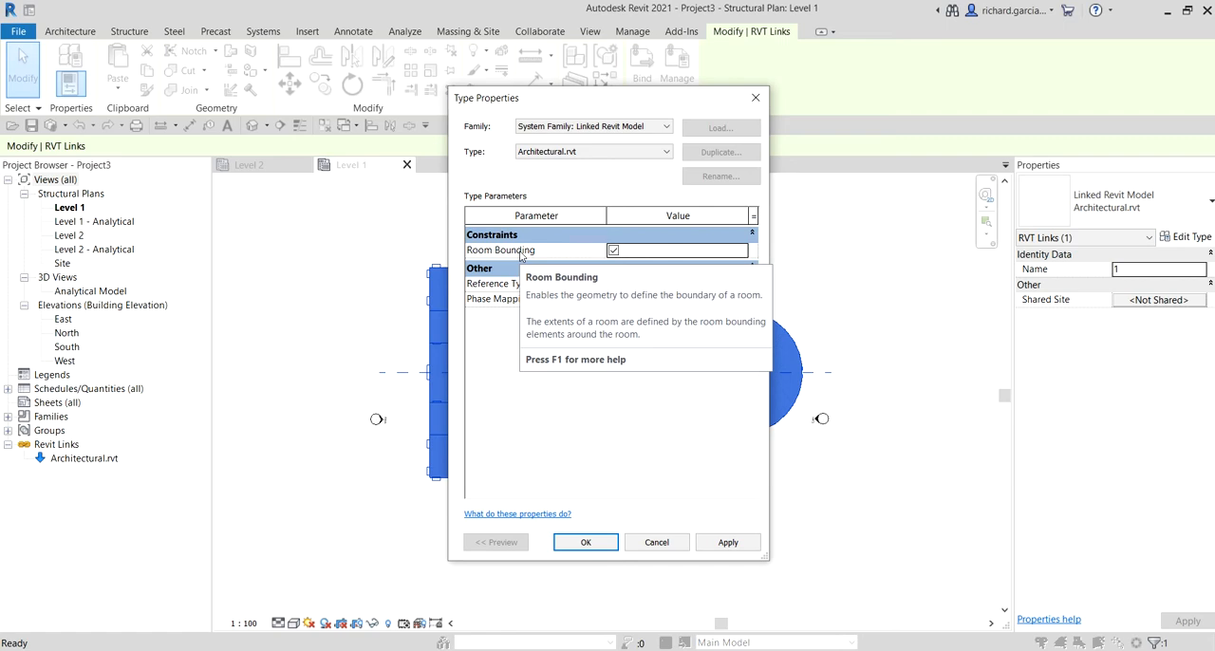
left_click(520, 254)
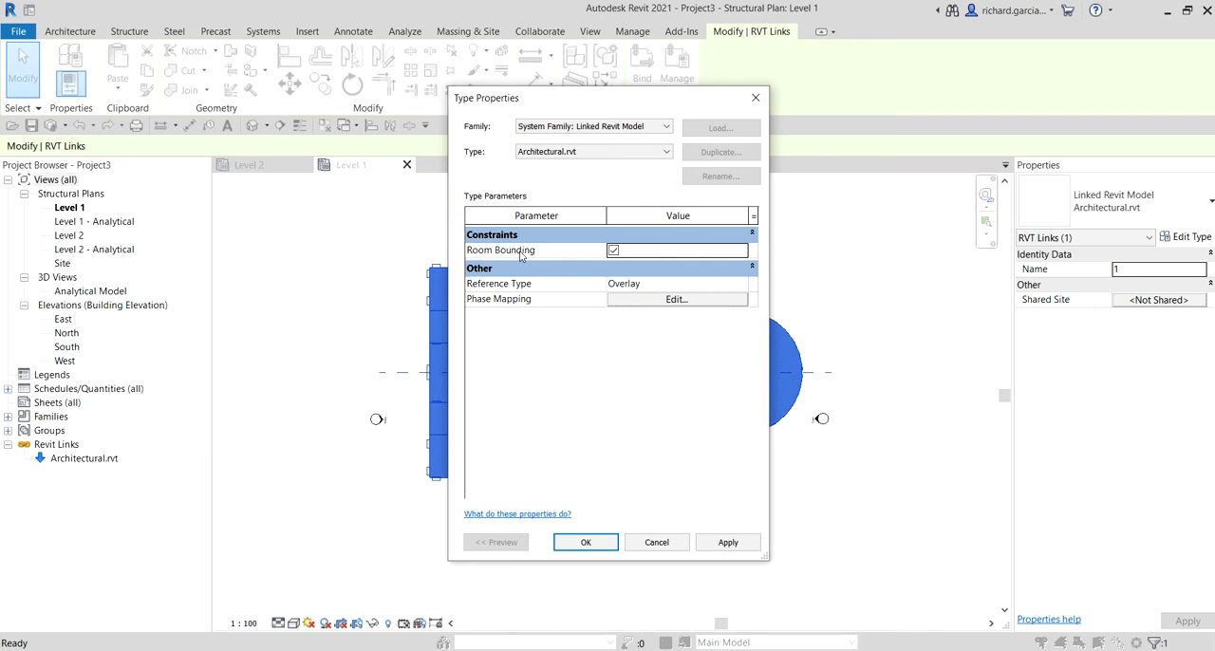
left_click(520, 255)
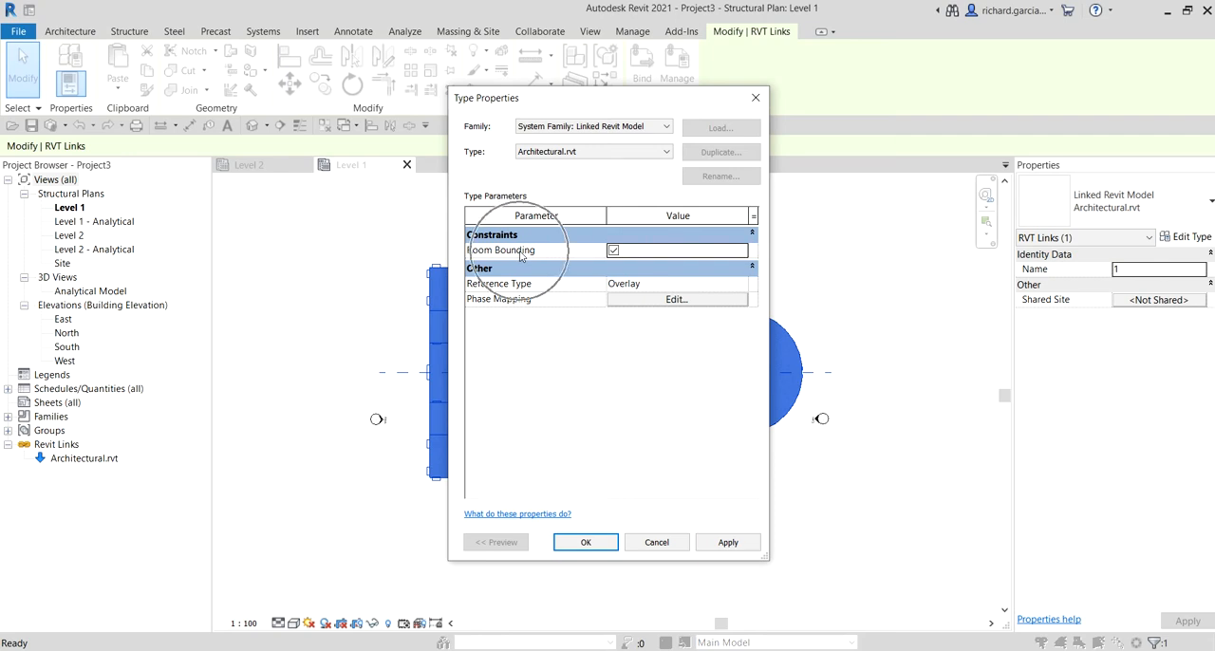
left_click(583, 543)
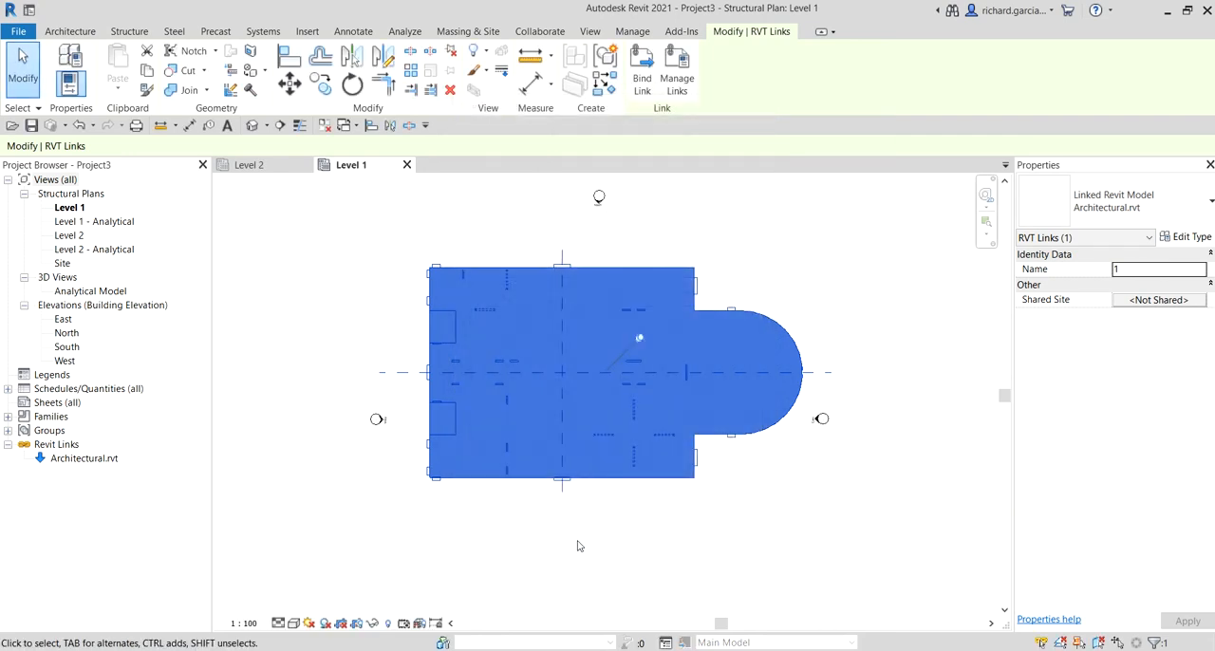
left_click(600, 543)
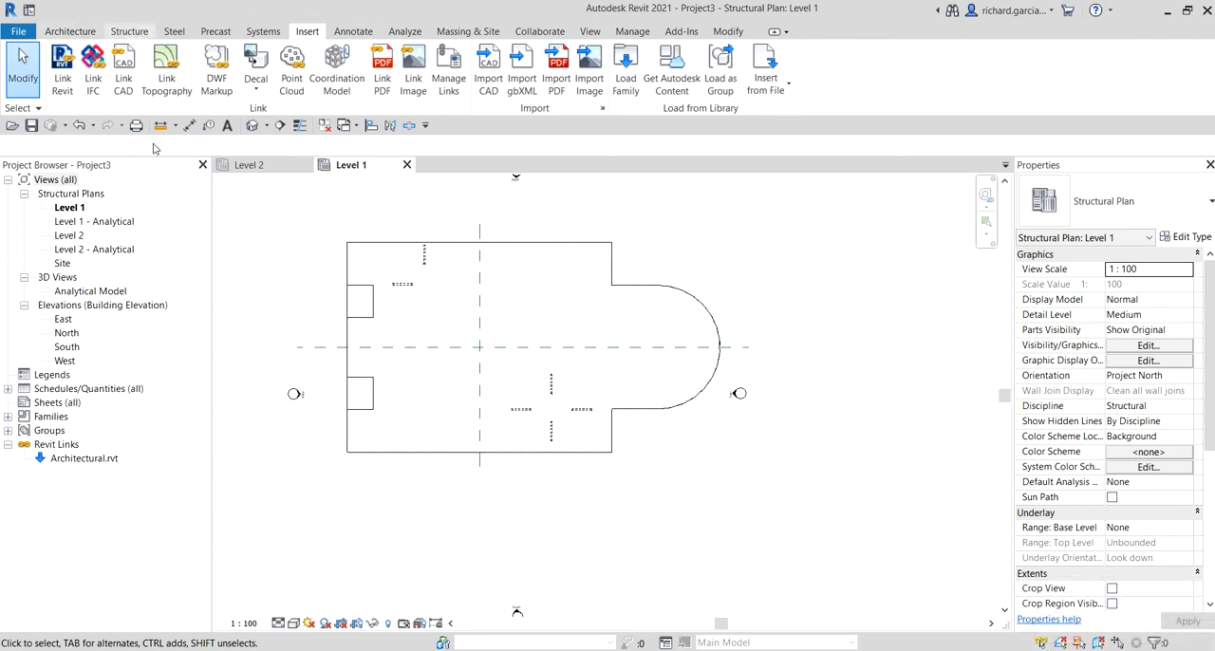
Step: Set the tooltip assistance to None in the user interface options and apply it
left_click(129, 31)
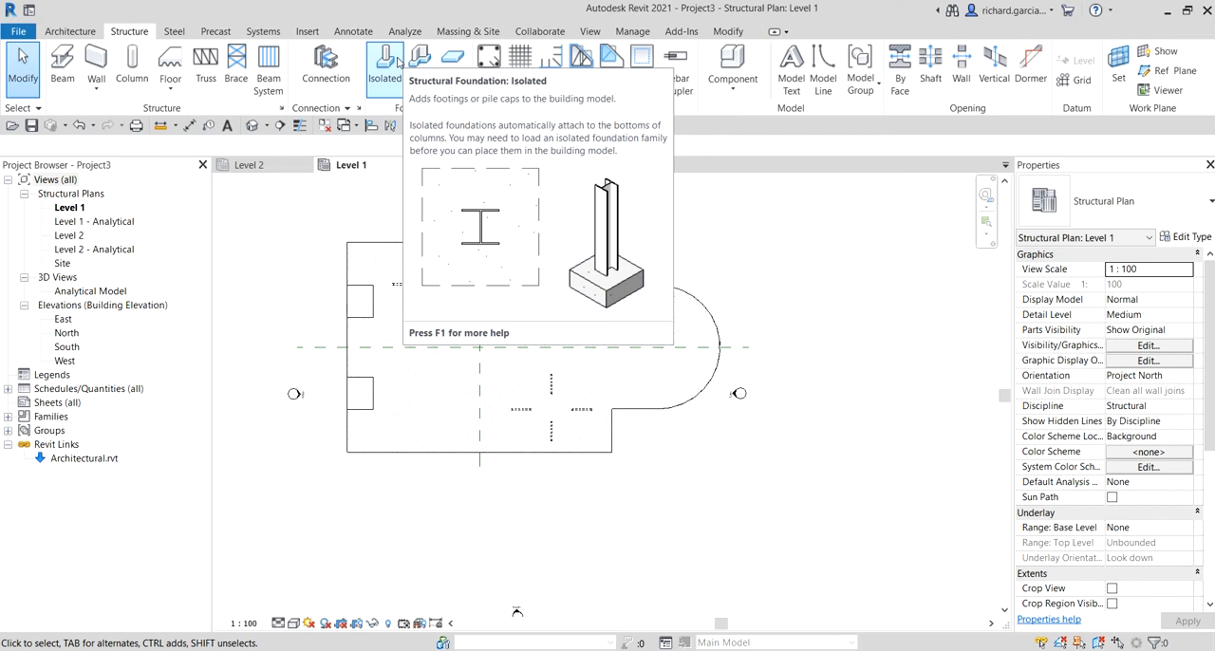
left_click(19, 33)
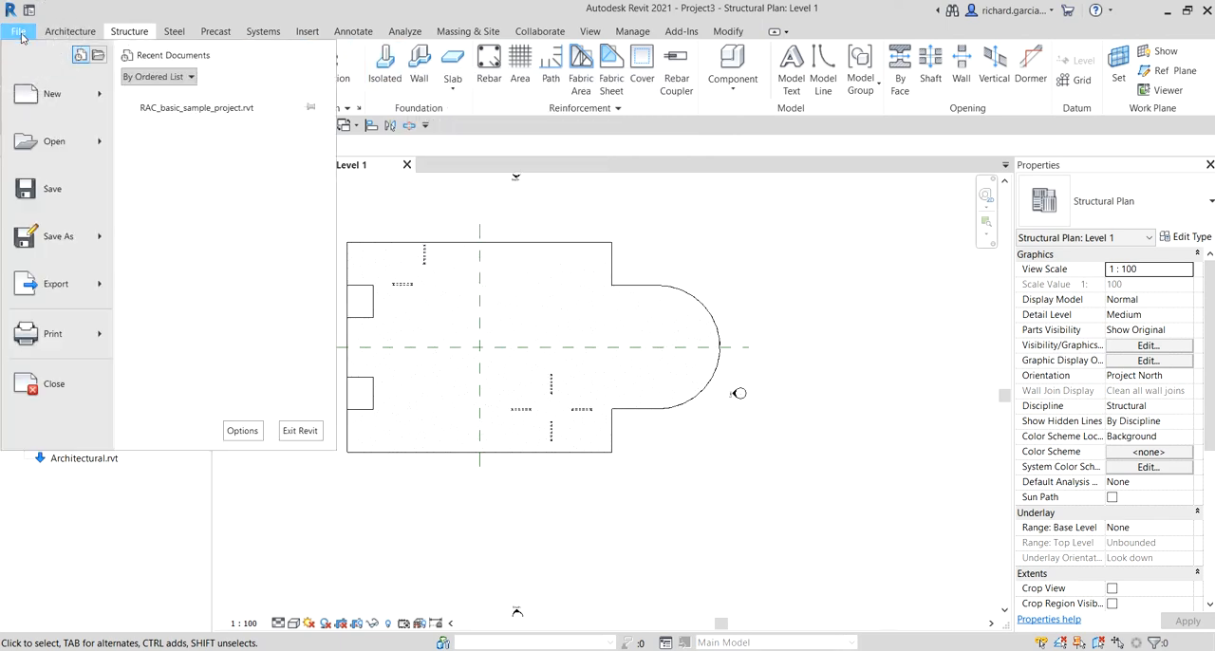
left_click(241, 432)
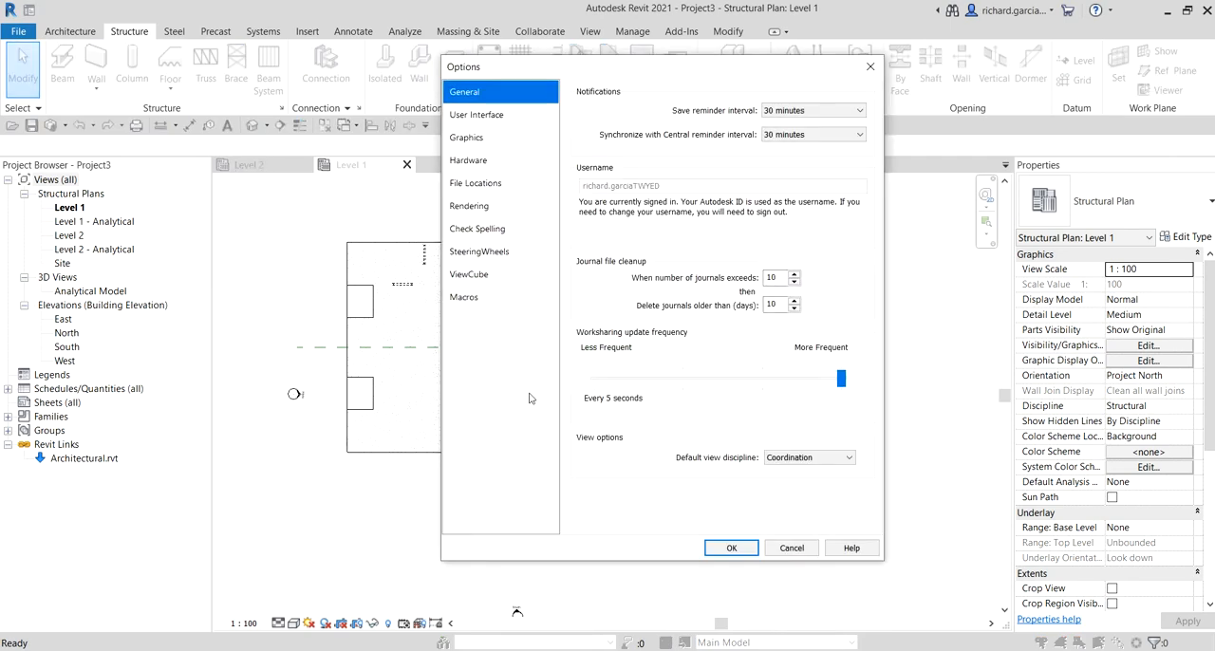
left_click(485, 124)
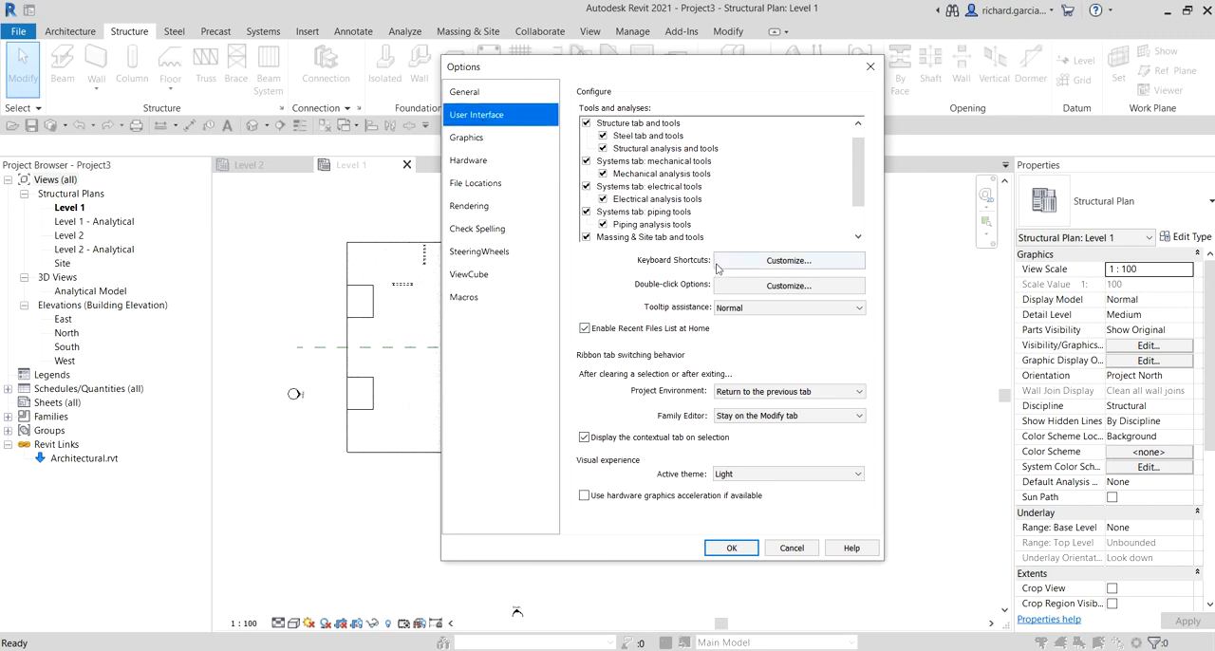
left_click(738, 312)
left_click(739, 316)
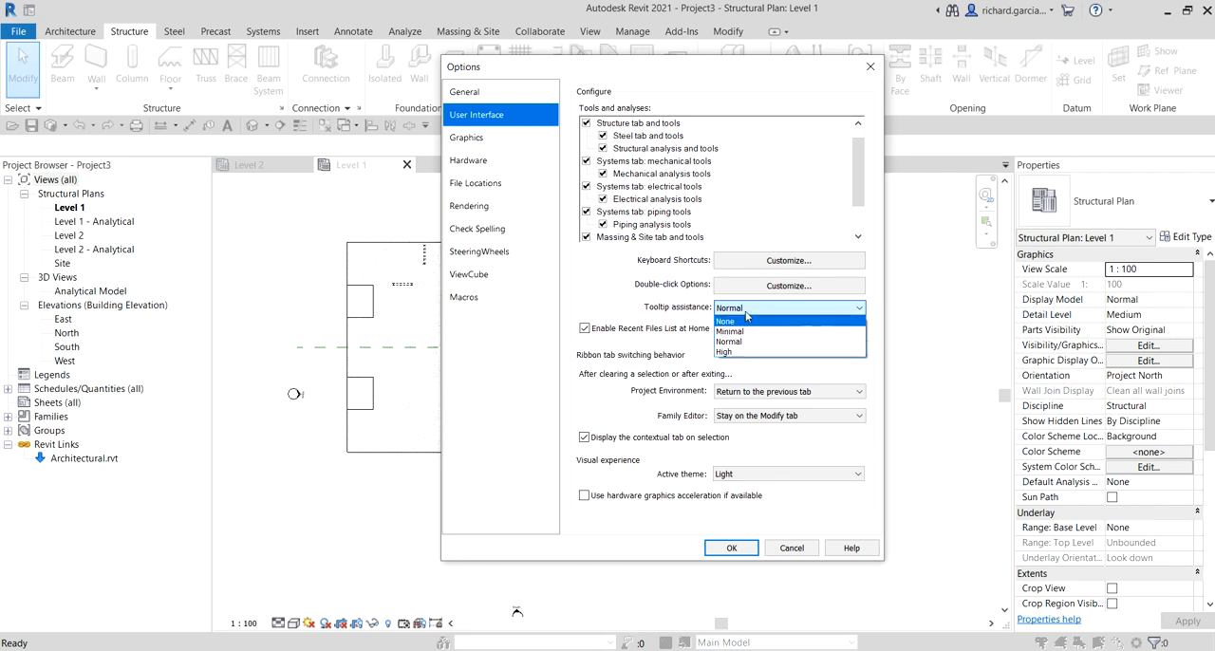
left_click(737, 323)
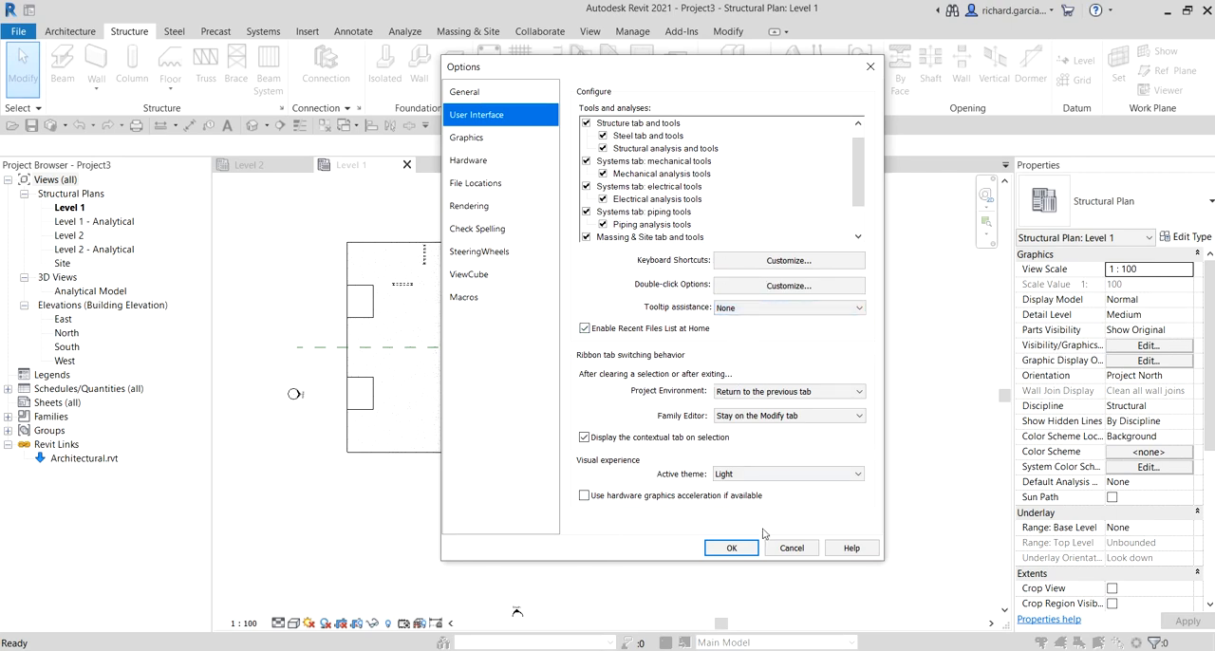
left_click(730, 550)
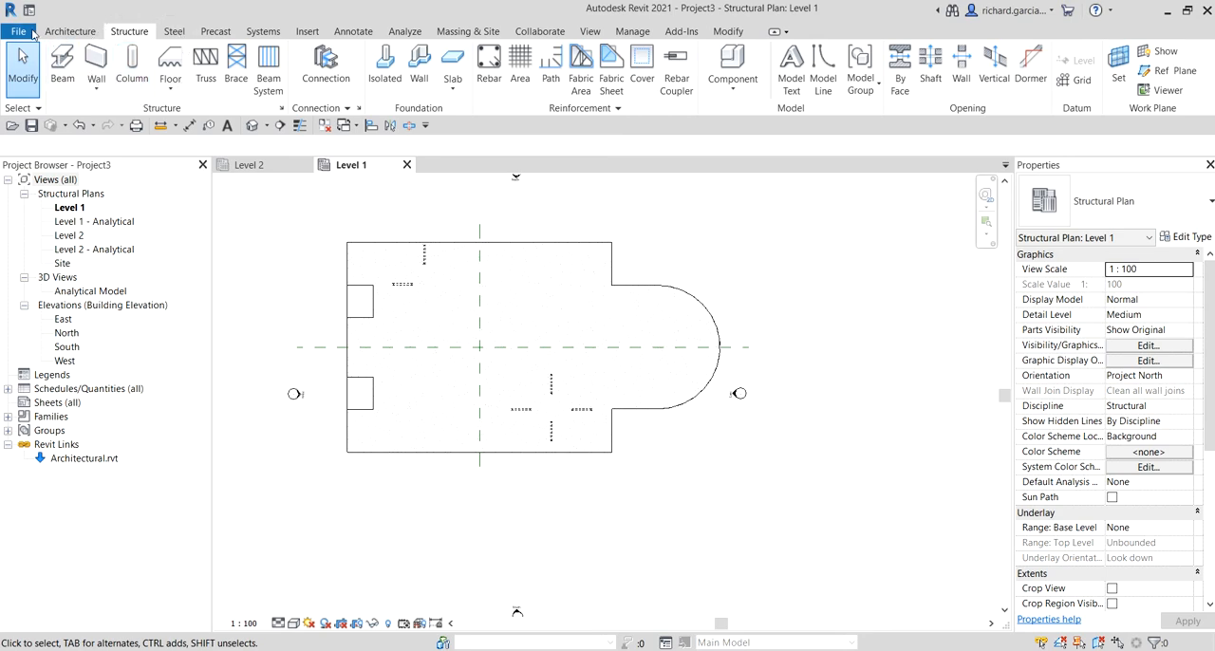
Step: Reopen the user interface options and set the tooltip assistance back to Normal
left_click(33, 34)
left_click(231, 432)
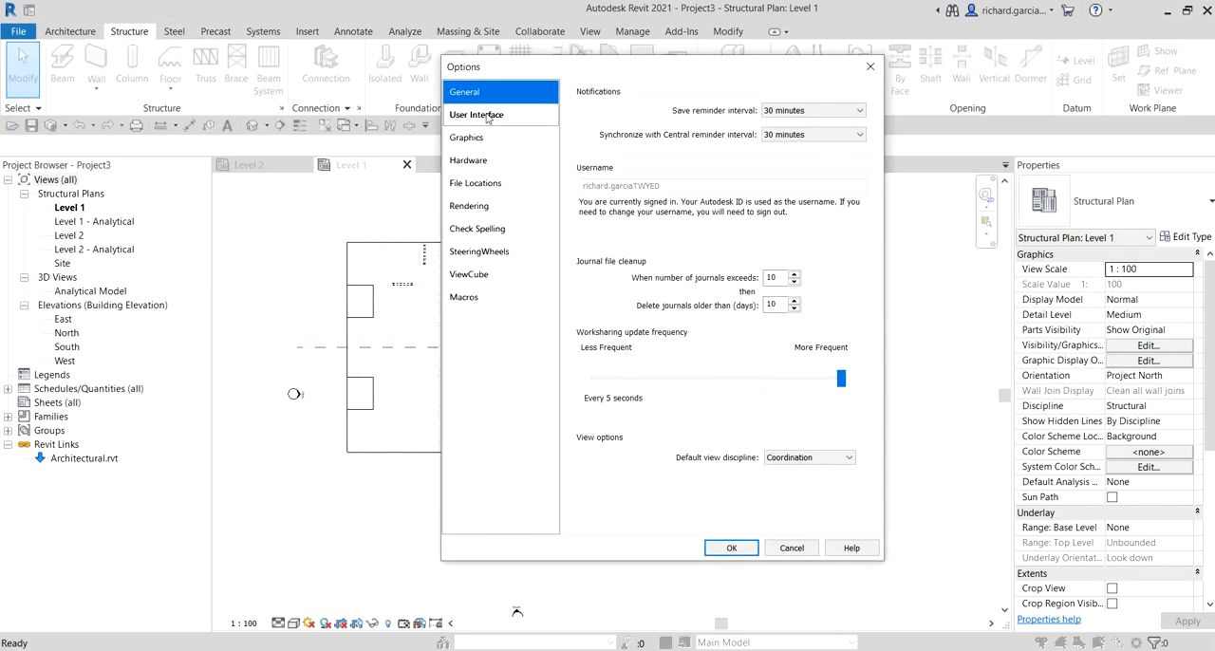
left_click(487, 117)
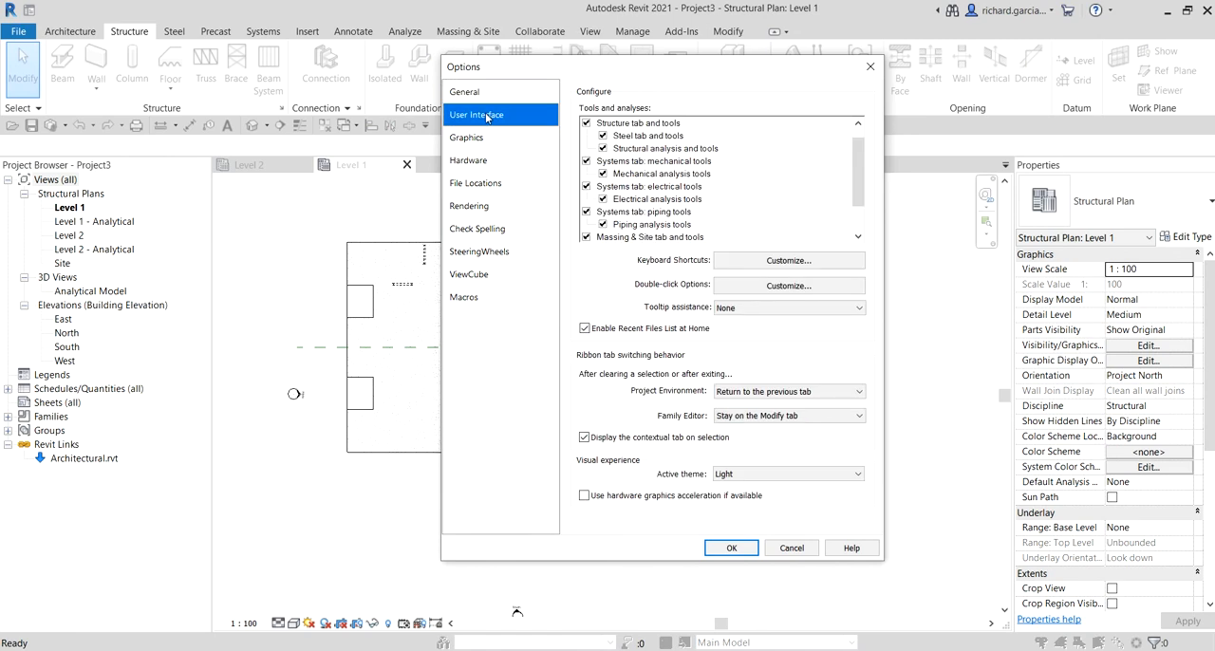
left_click(745, 309)
left_click(743, 346)
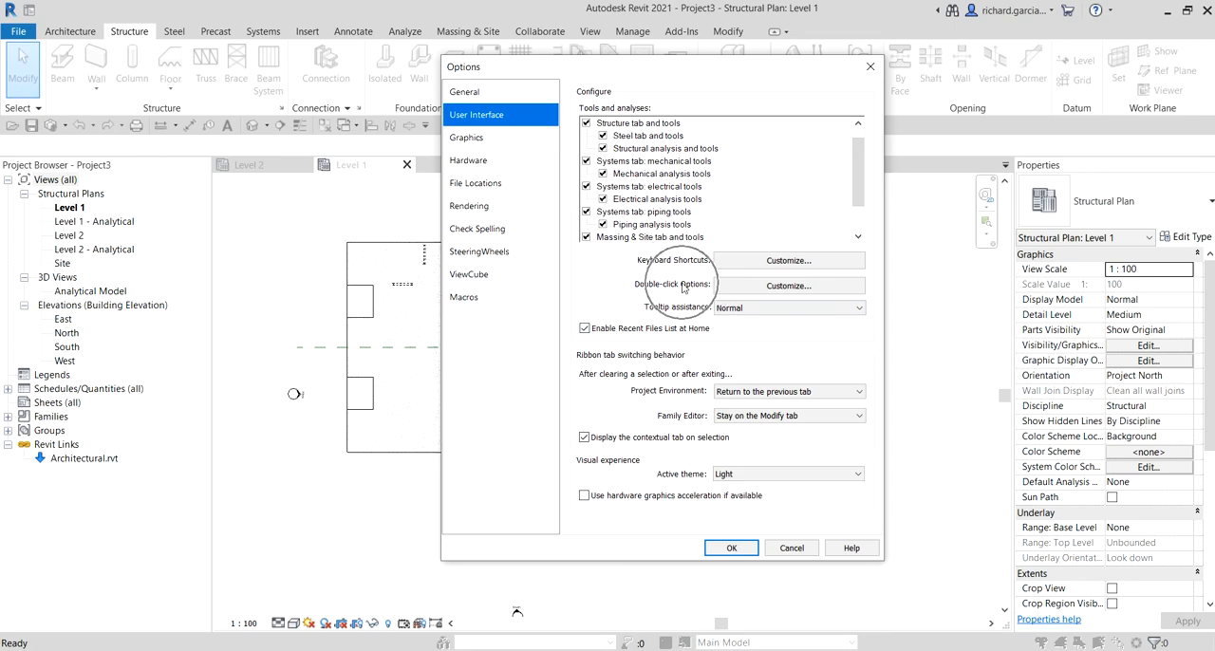
Step: Customize the double-click options so that the action for families is Do Nothing
left_click(782, 287)
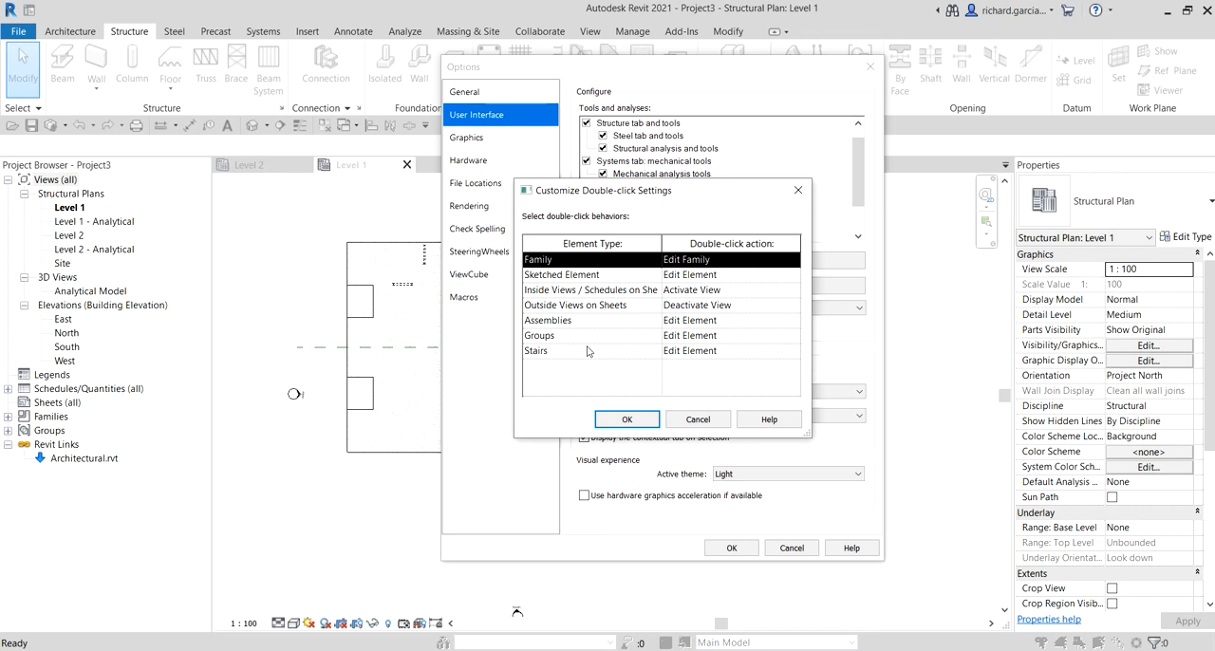
left_click(547, 266)
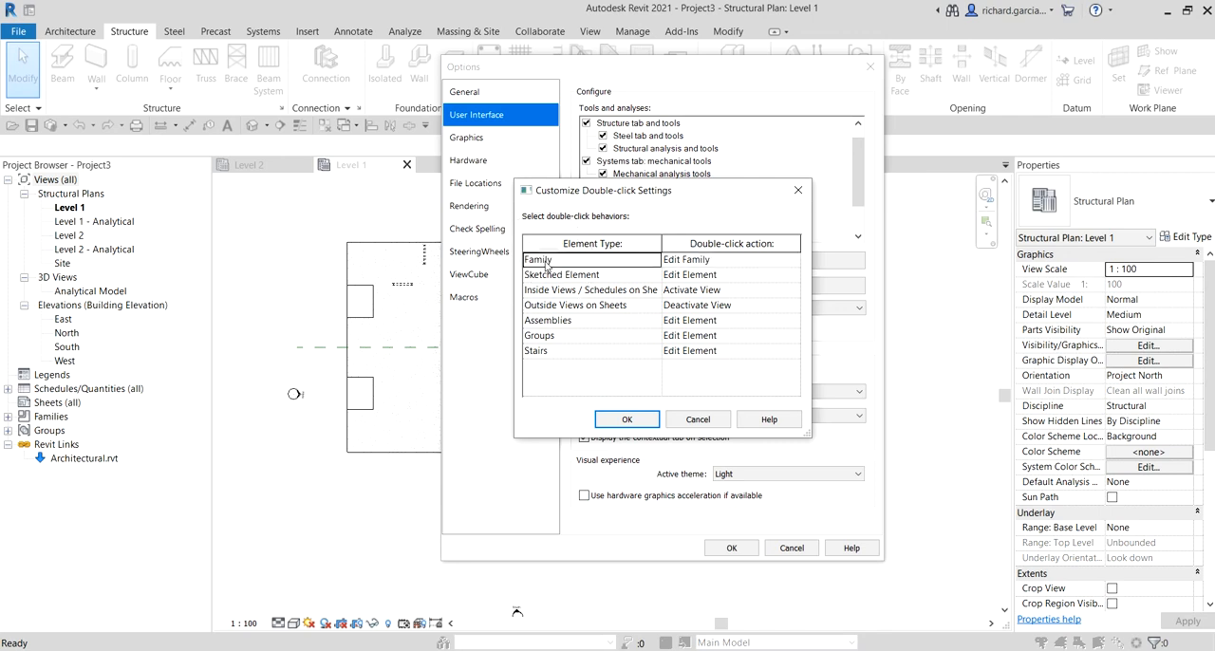
left_click(718, 263)
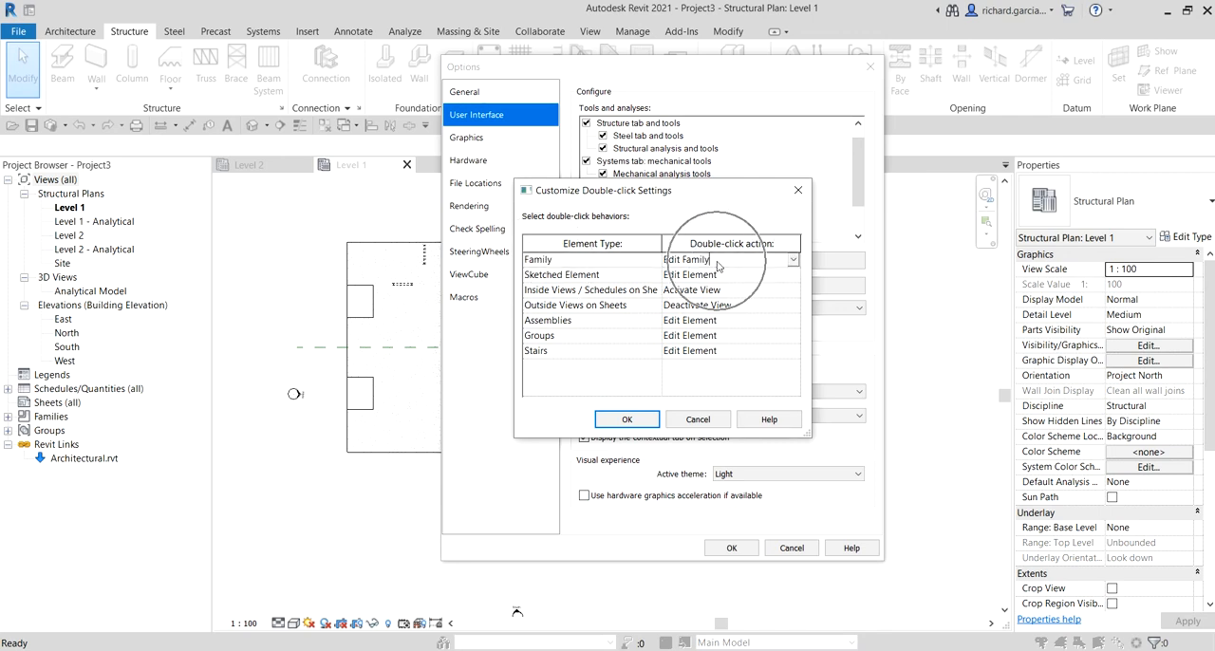
left_click(792, 261)
left_click(688, 274)
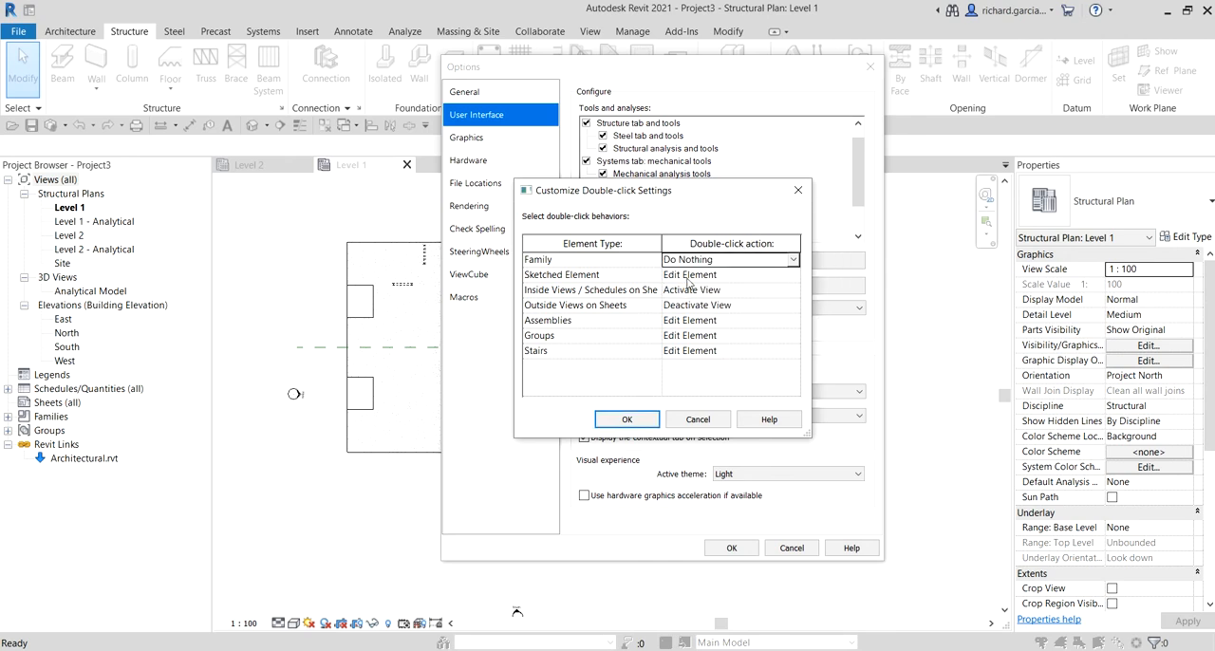
left_click(707, 259)
left_click(627, 419)
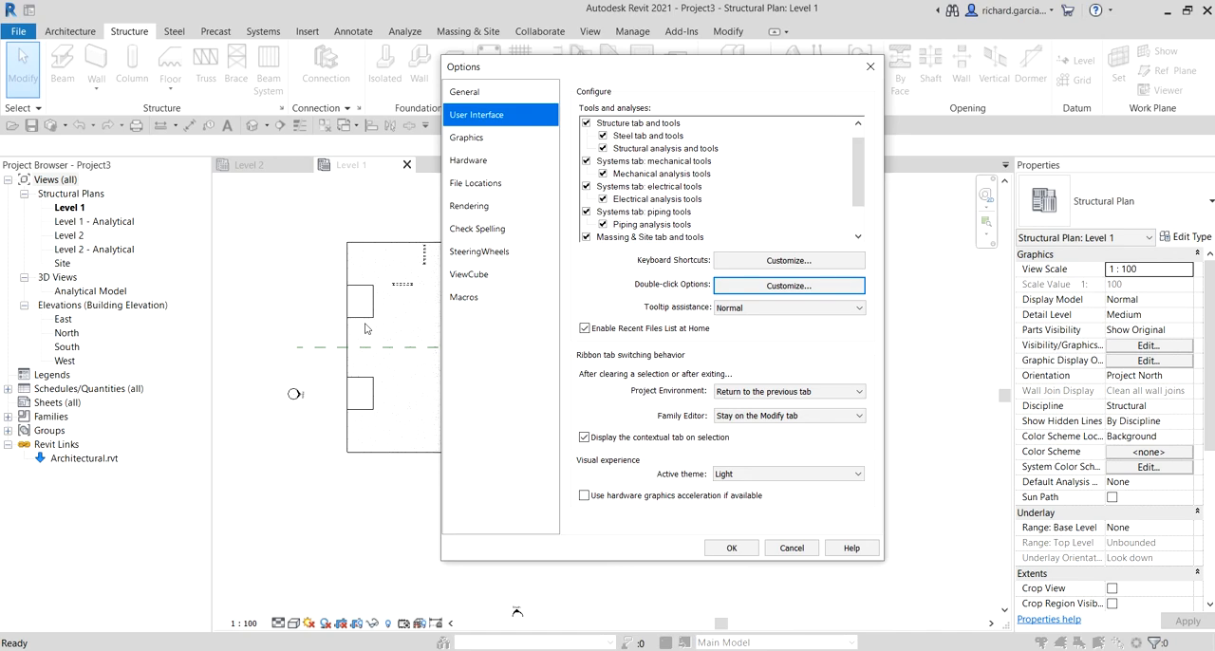
Step: Reopen the double-click customization to check the action assigned to families, and accept the settings
left_click(746, 288)
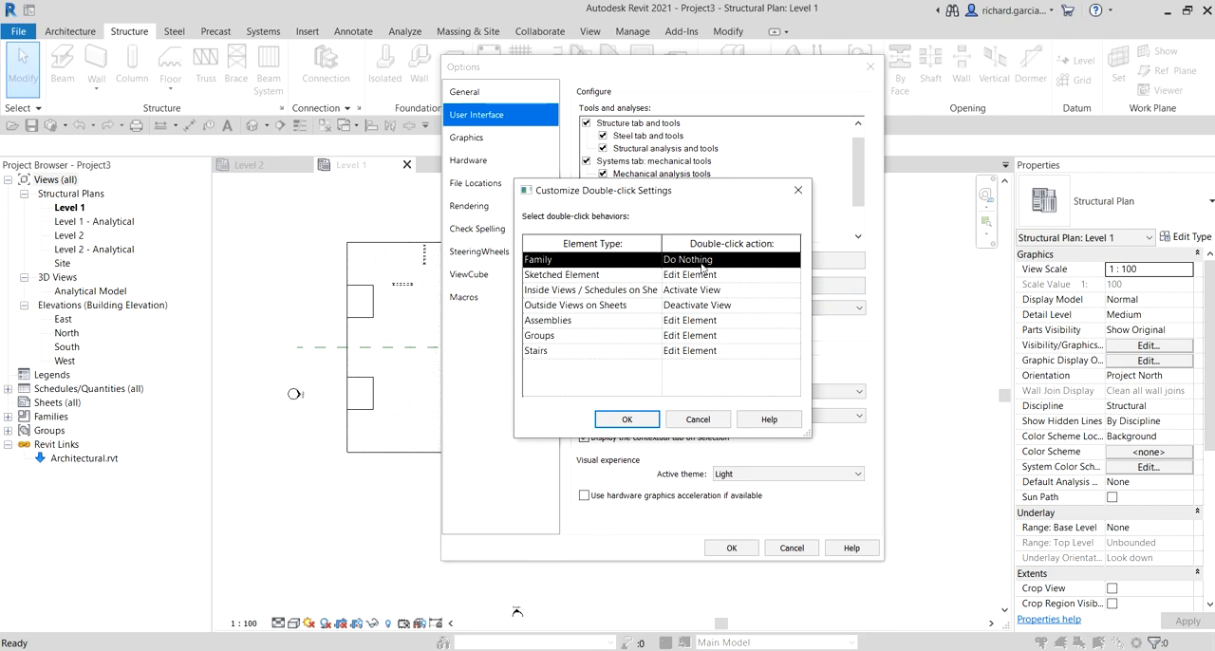
left_click(714, 261)
left_click(630, 419)
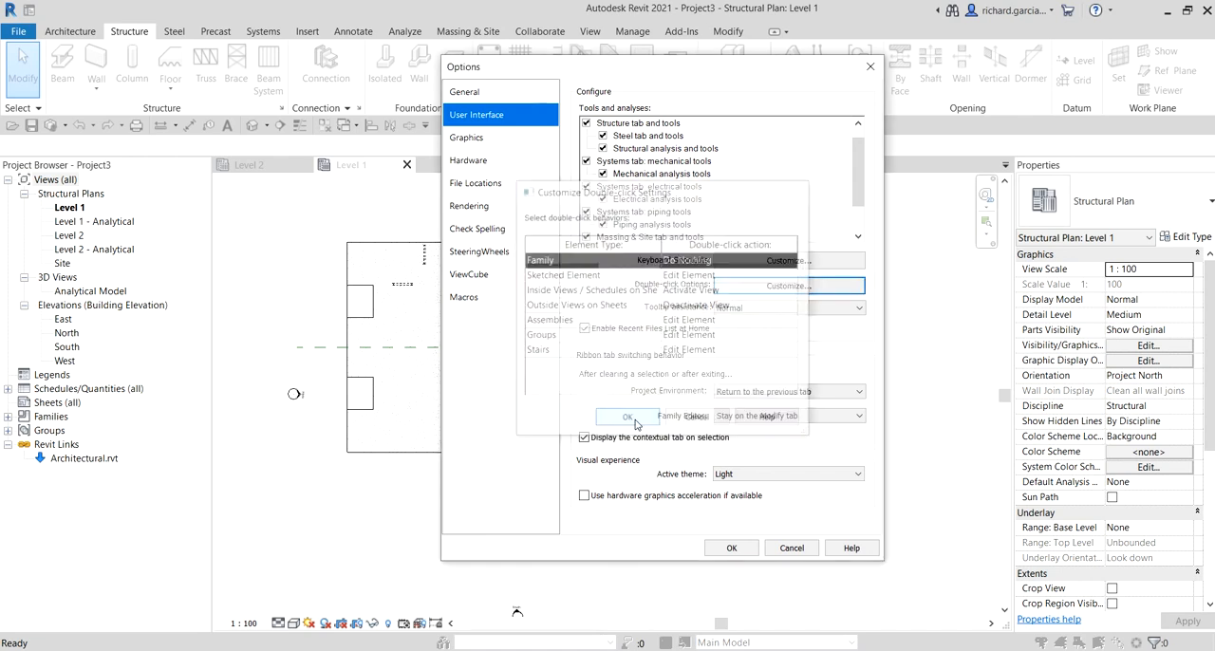
Step: Set the view background color to black in the graphics options
left_click(466, 140)
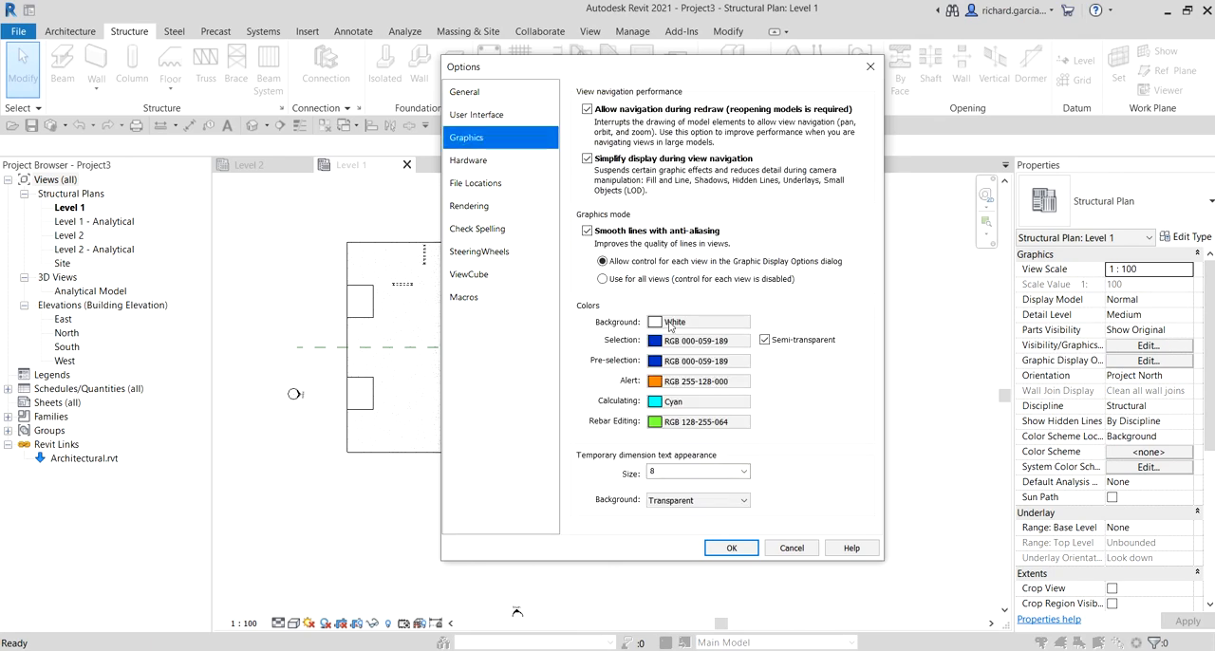
left_click(671, 323)
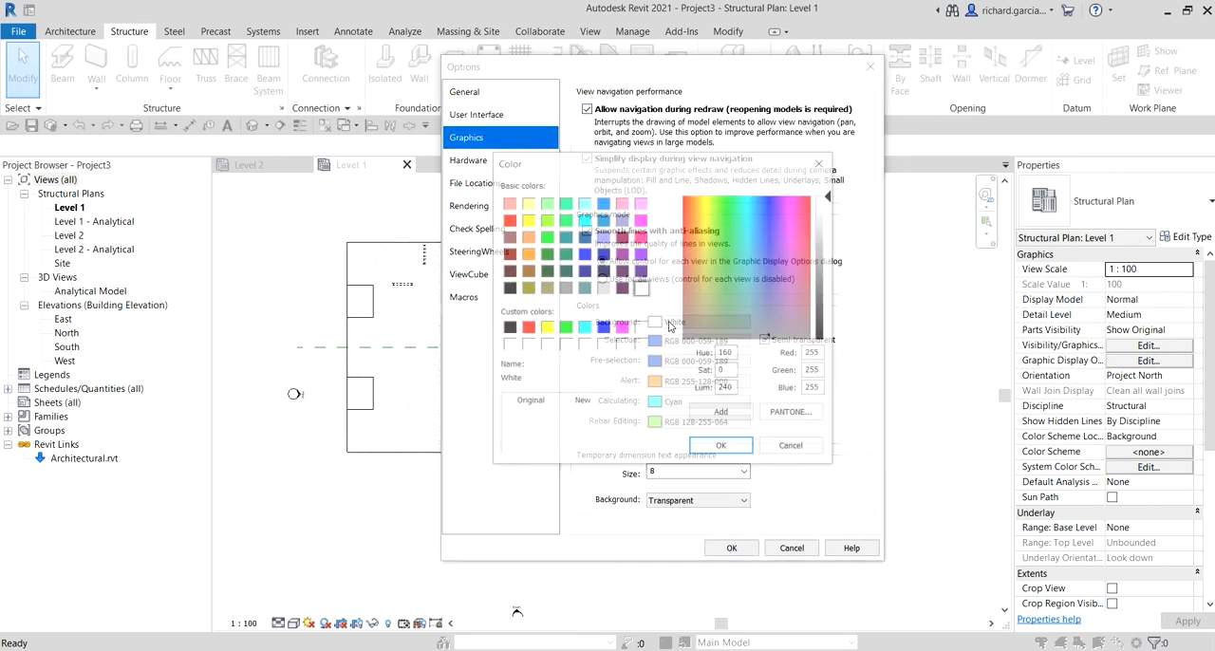
left_click(507, 328)
left_click(721, 447)
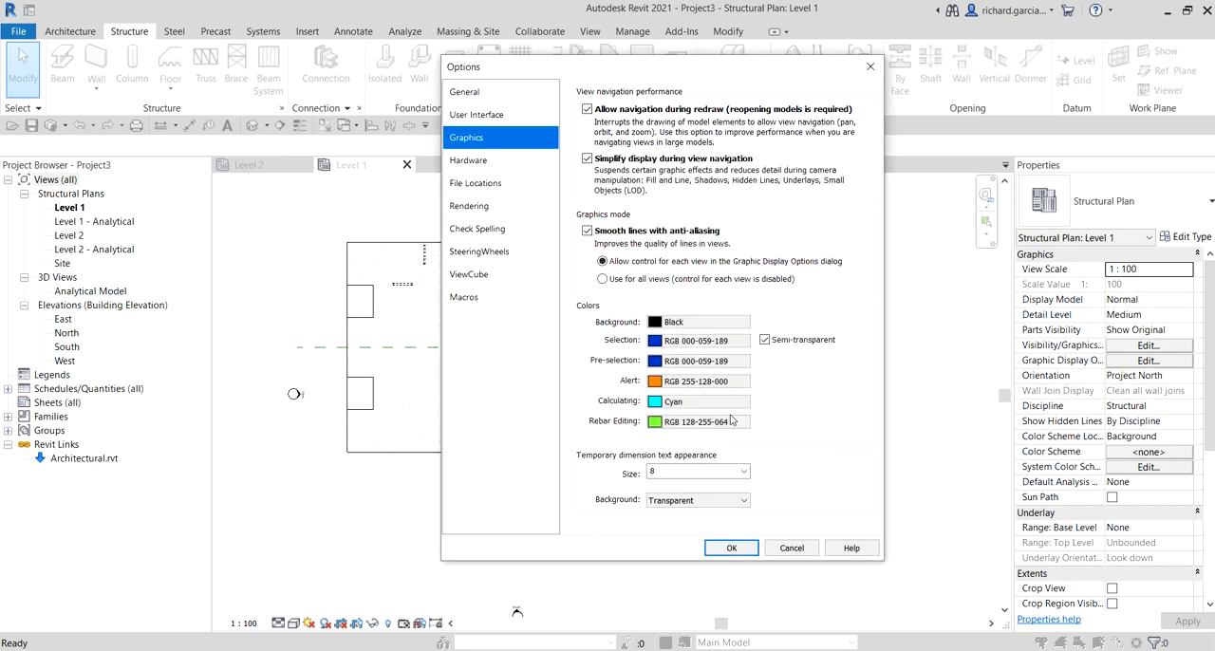
left_click(677, 324)
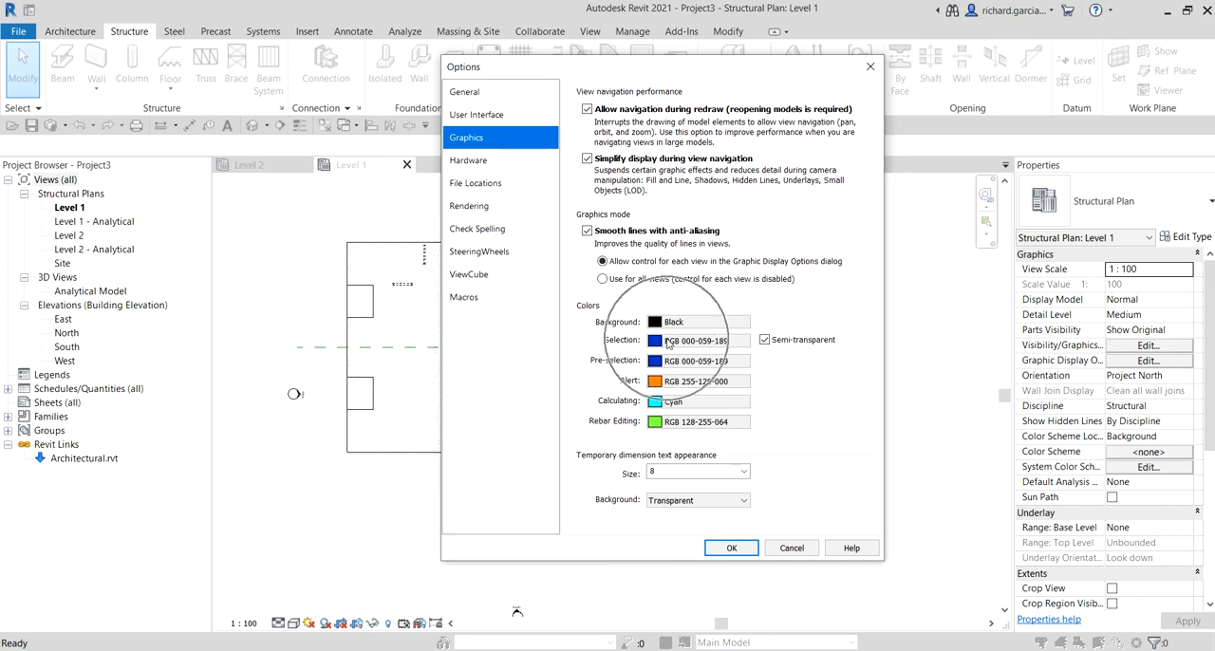
Step: Set the selection color to red and the pre-selection color to green, and apply the options
left_click(667, 343)
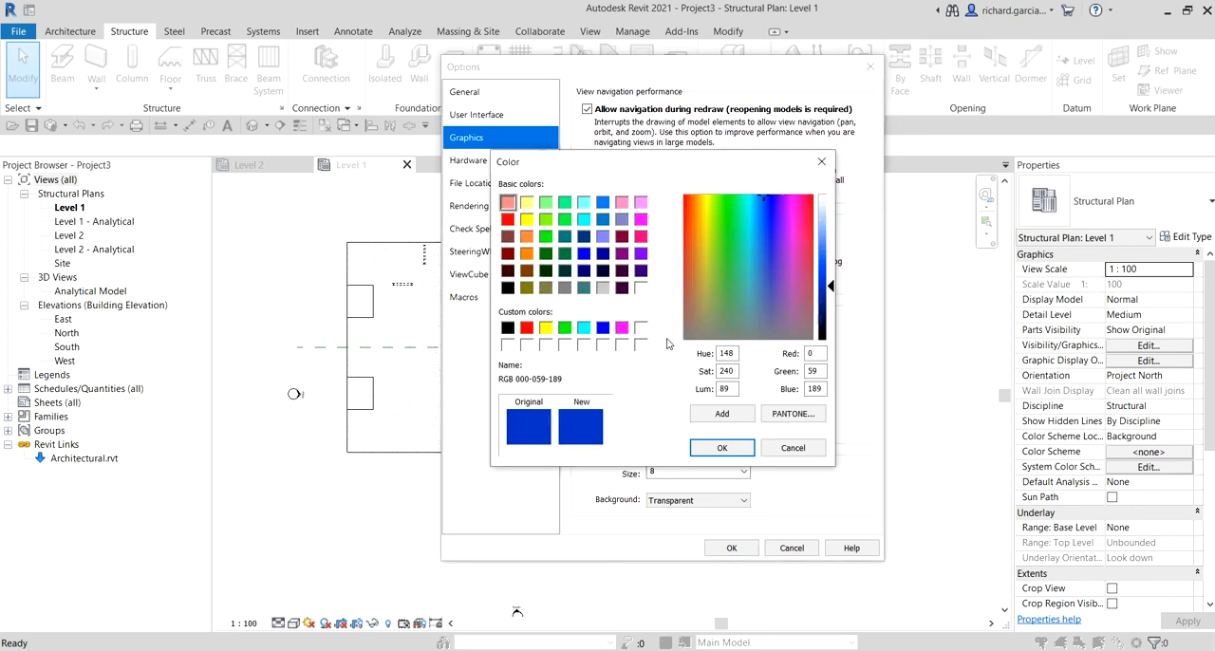
left_click(527, 328)
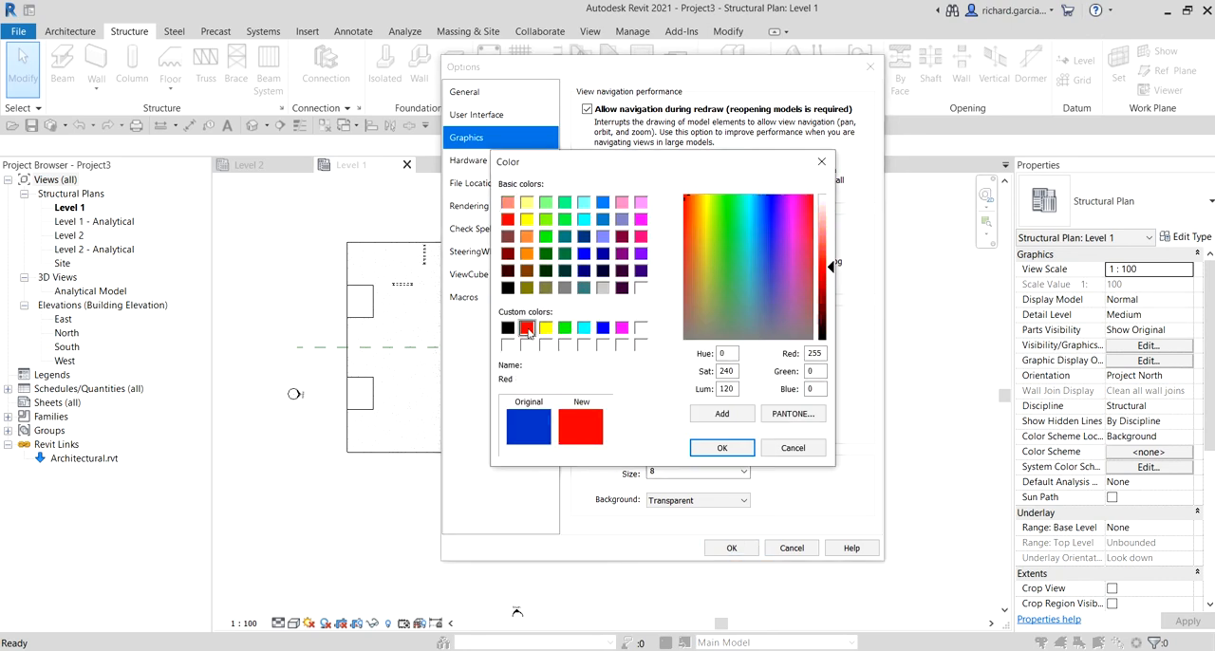
left_click(726, 448)
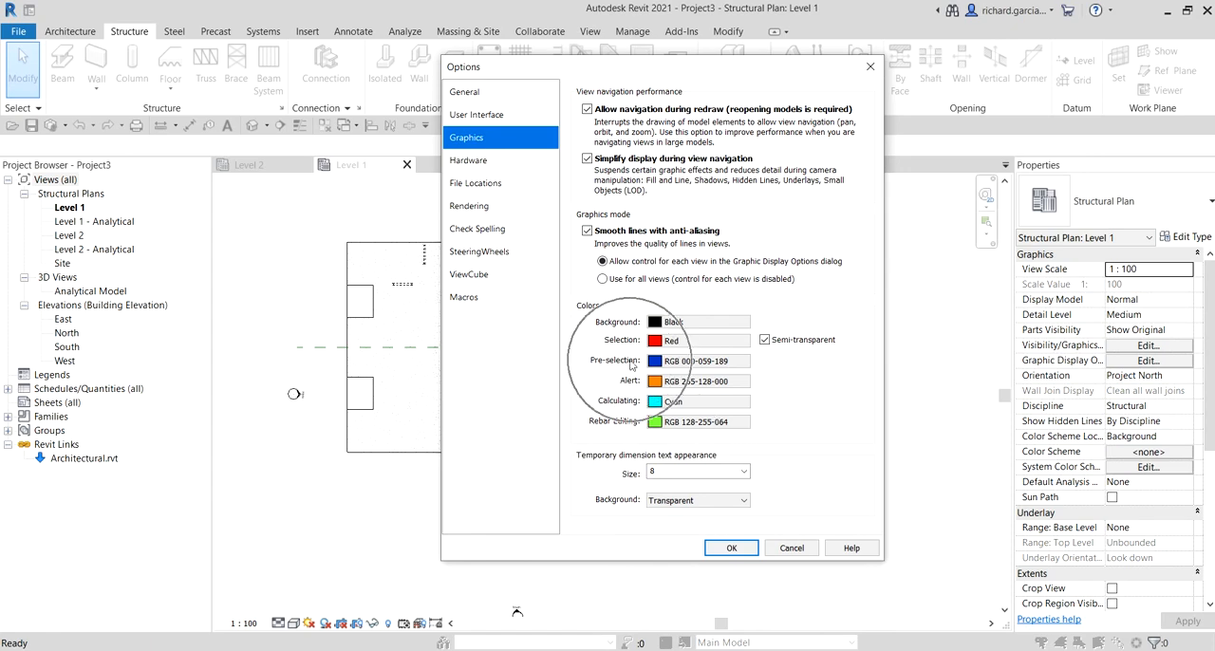
left_click(654, 362)
left_click(564, 328)
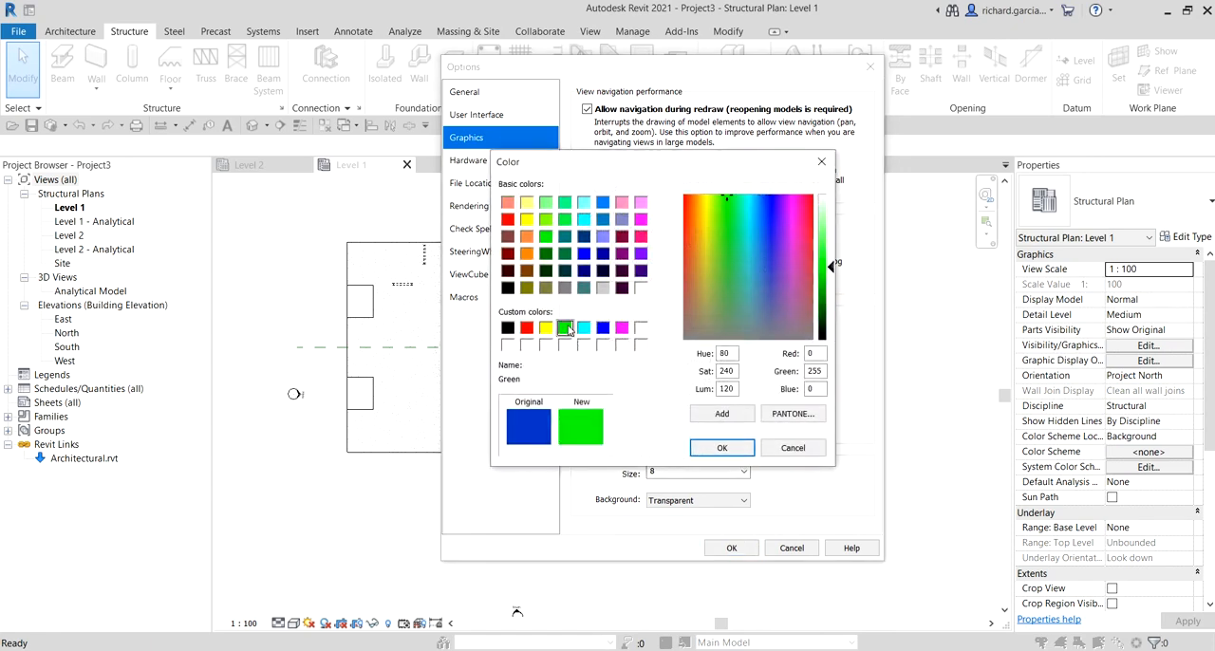
left_click(723, 448)
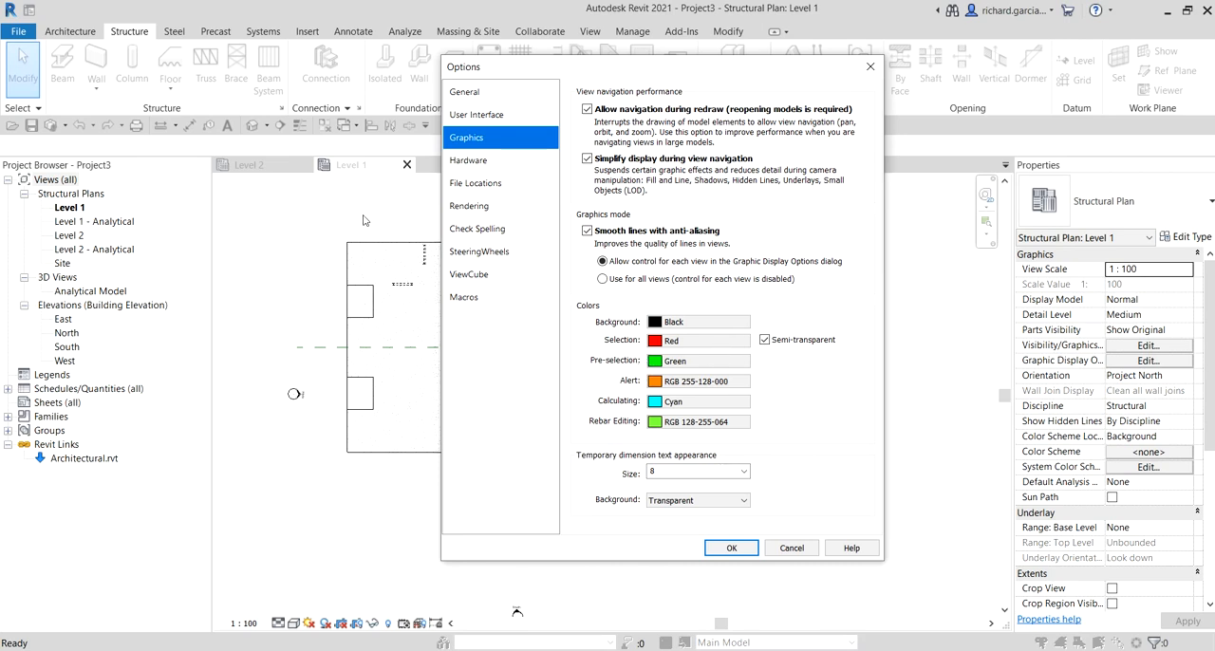
left_click(682, 343)
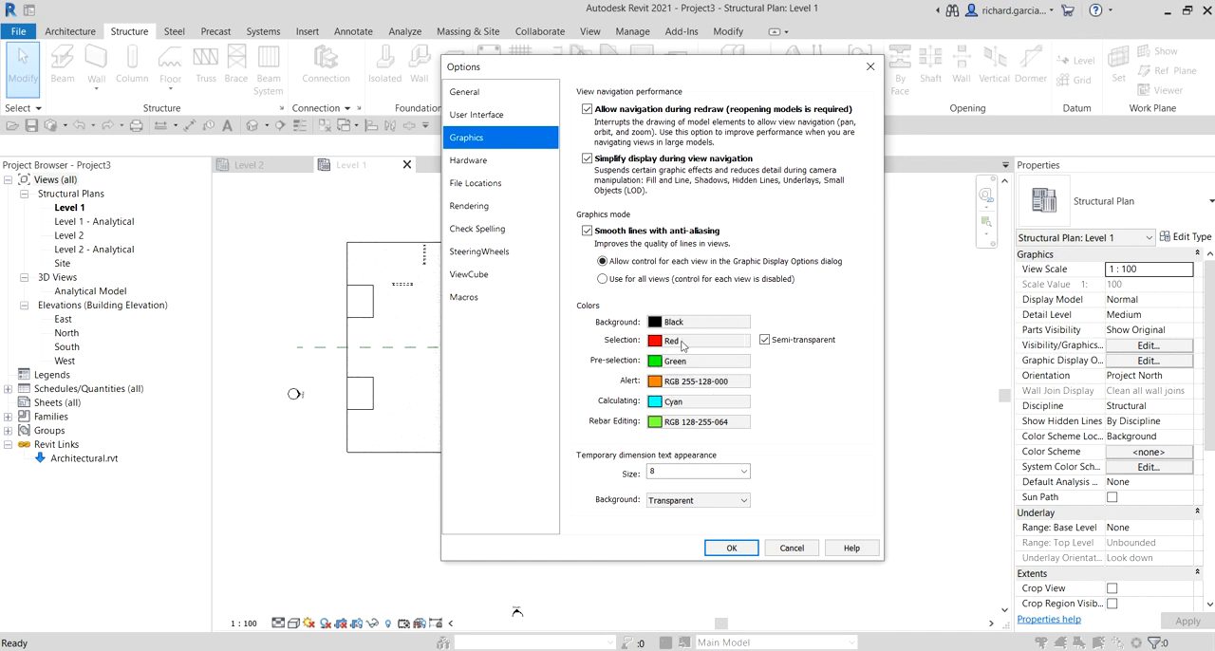
left_click(730, 549)
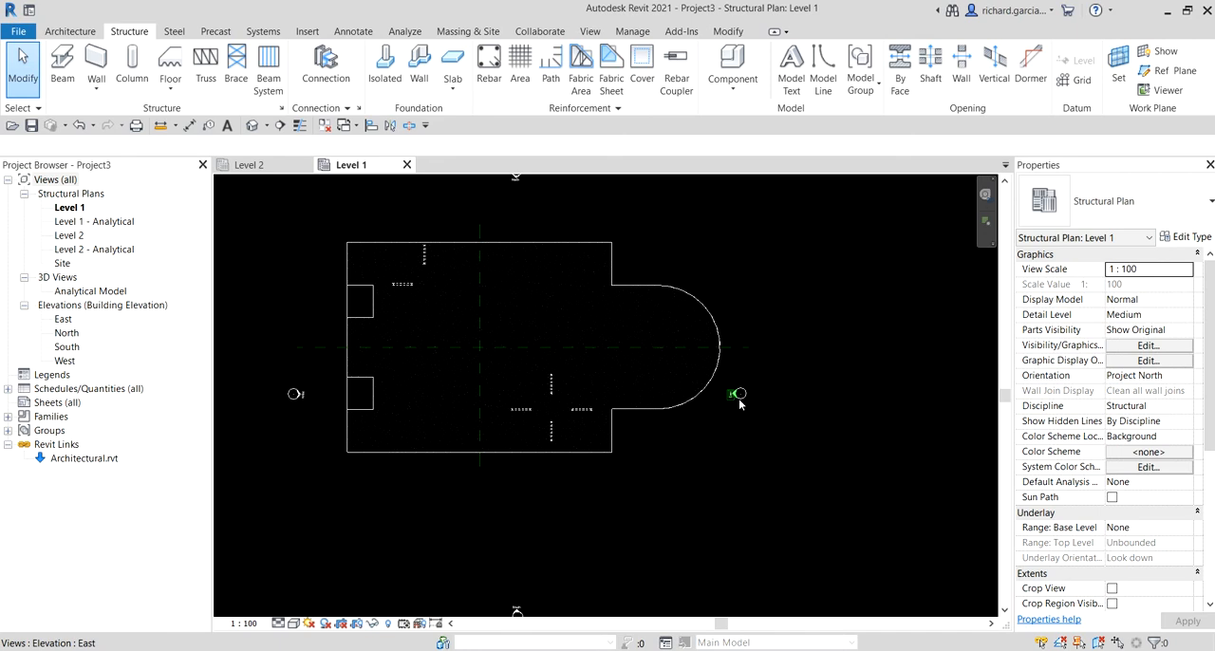
Step: Select the north elevation marker in the Level 1 plan to check the highlight colors, and clear the selection
middle_click_drag(537, 209, 595, 321)
scroll(595, 321, "up", 3)
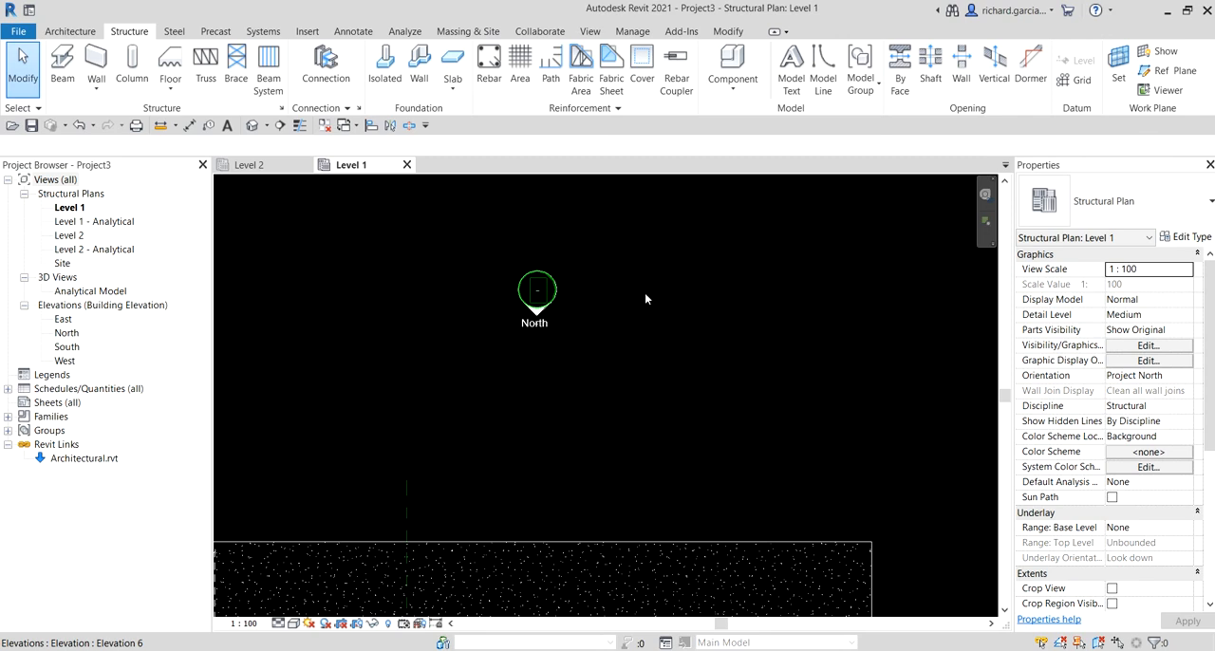
left_click(645, 299)
scroll(537, 296, "up", 3)
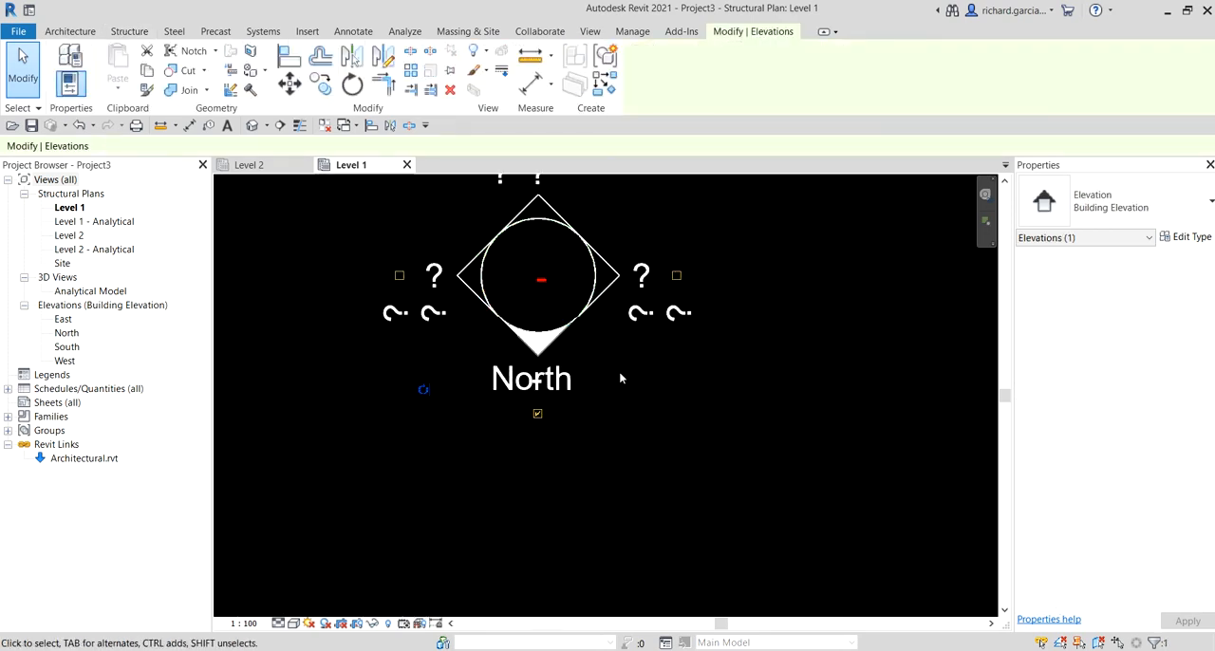
scroll(576, 288, "down", 3)
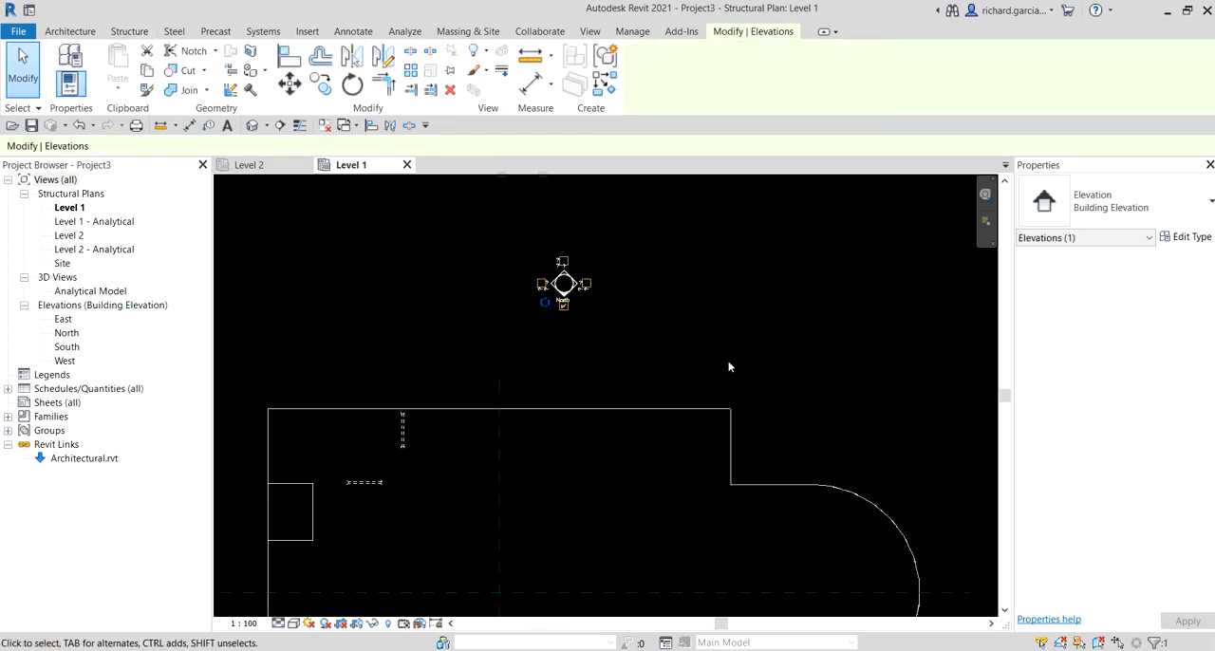
left_click(728, 370)
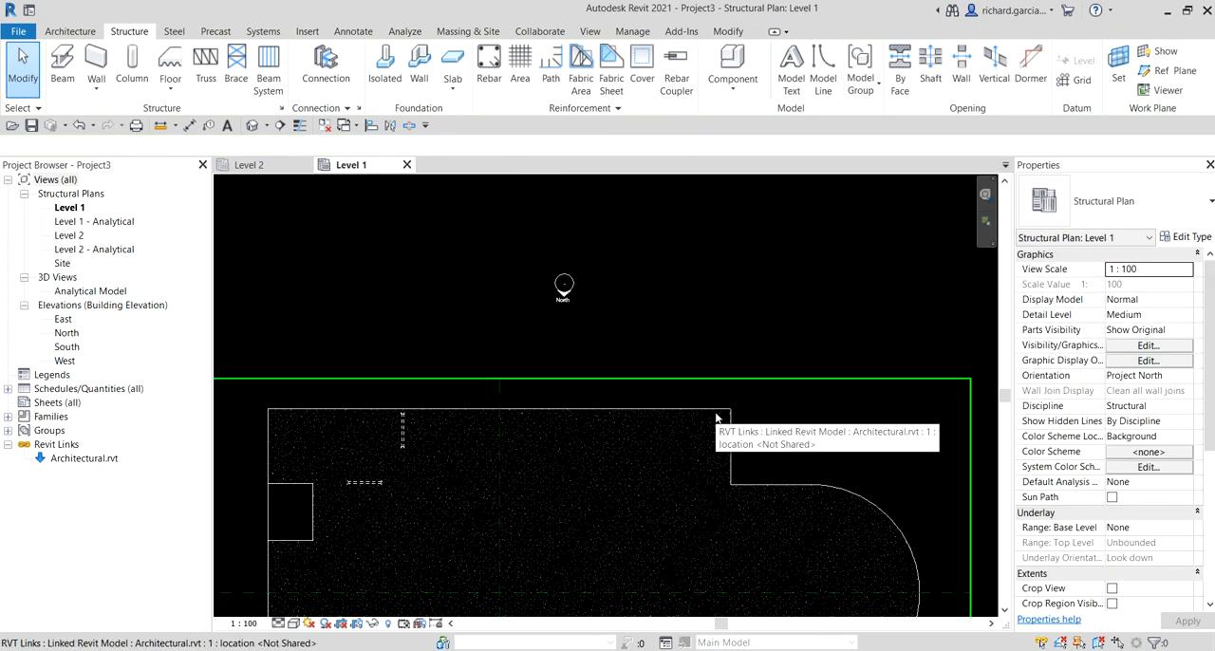
Step: Select the linked architectural model to check the selection color on it, and clear the selection
left_click(716, 417)
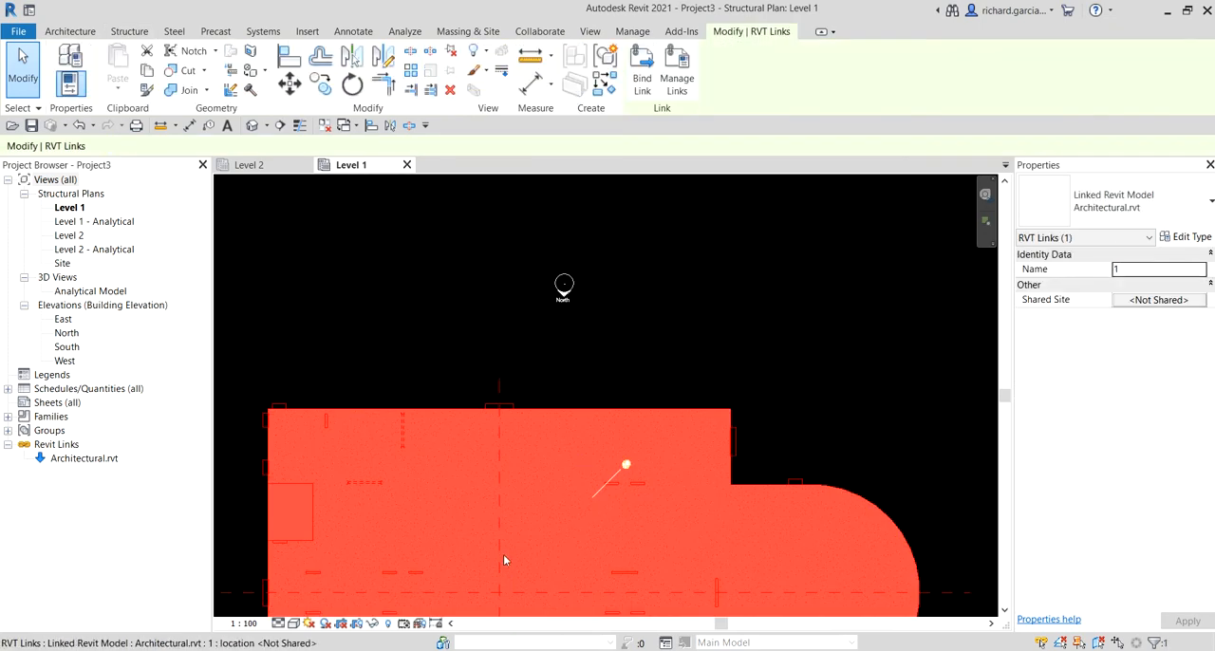
scroll(794, 217, "down", 2)
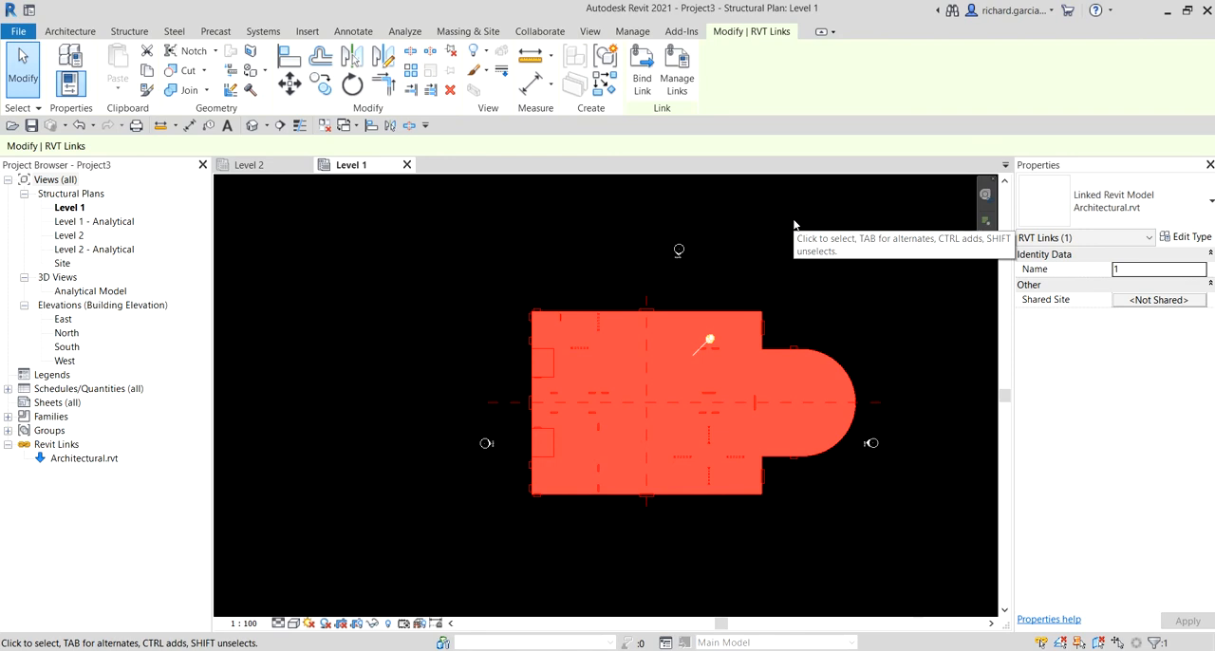
left_click(793, 224)
mouse_move(833, 284)
middle_mouse_down()
mouse_move(757, 271)
mouse_move(750, 255)
middle_mouse_up()
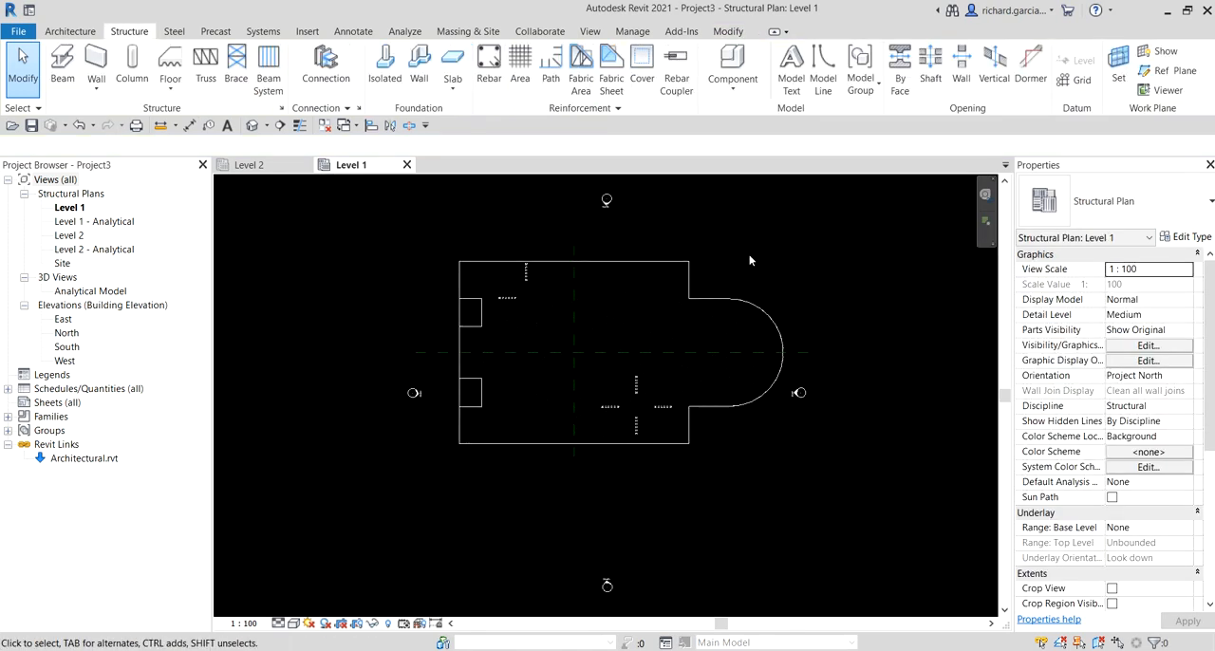
Step: Reopen the graphics options, set the view background color back to white, and apply it
left_click(19, 31)
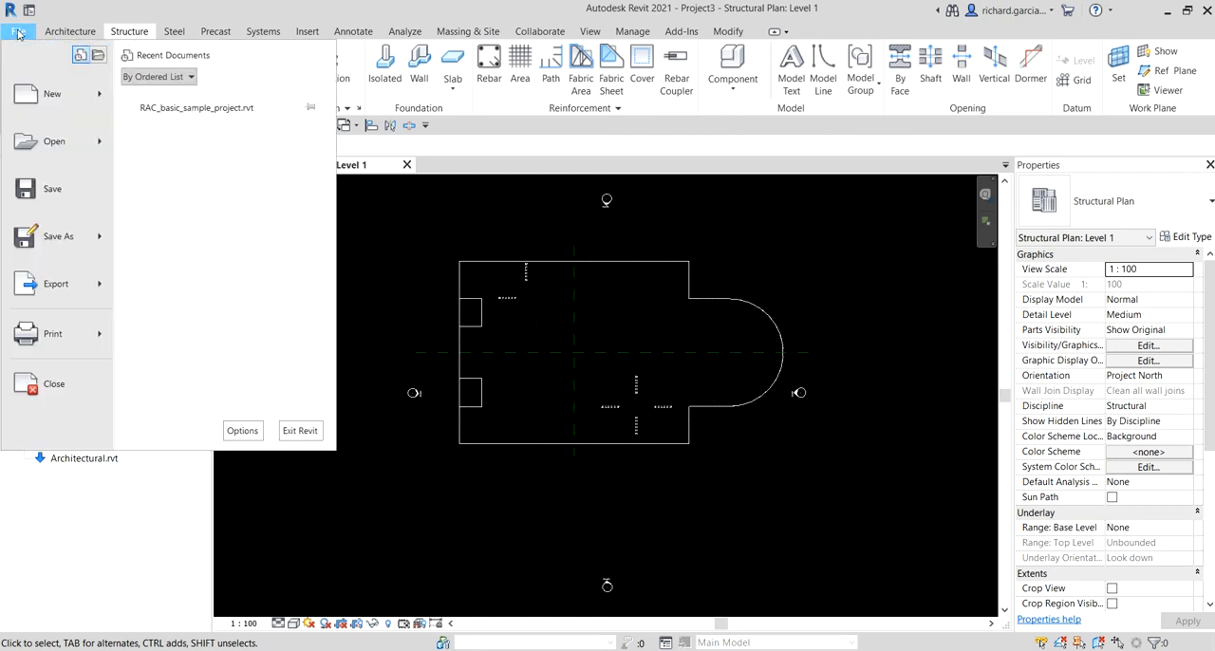
left_click(242, 431)
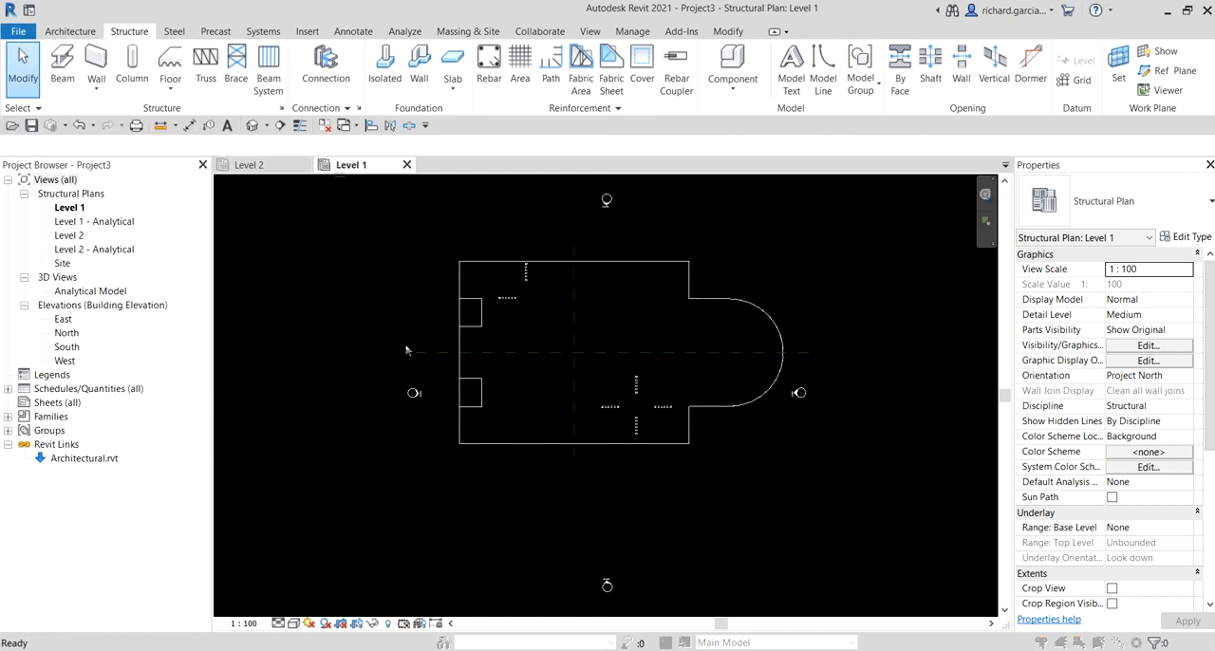
left_click(489, 141)
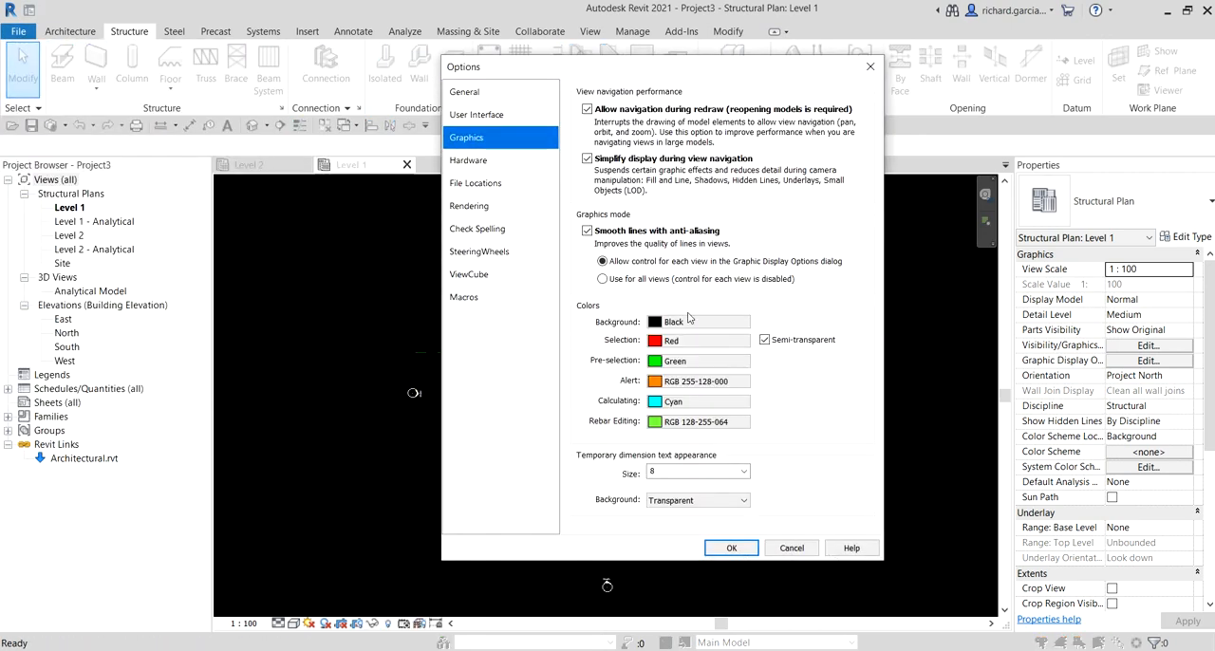
left_click(690, 326)
left_click(642, 343)
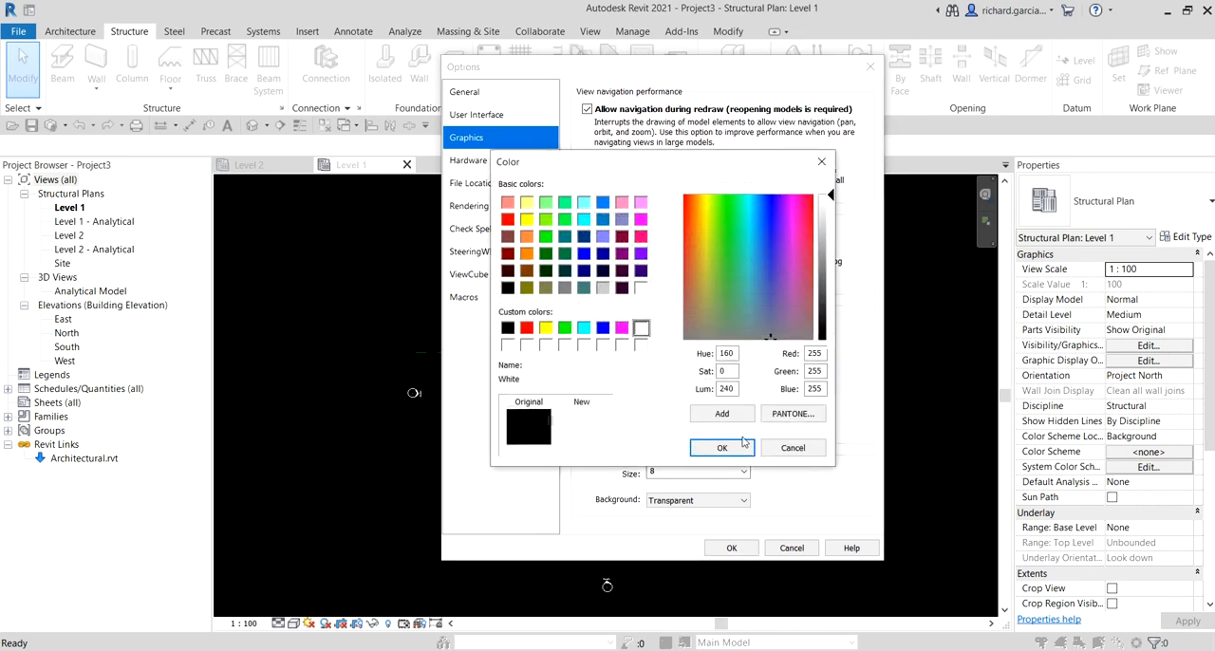
left_click(721, 445)
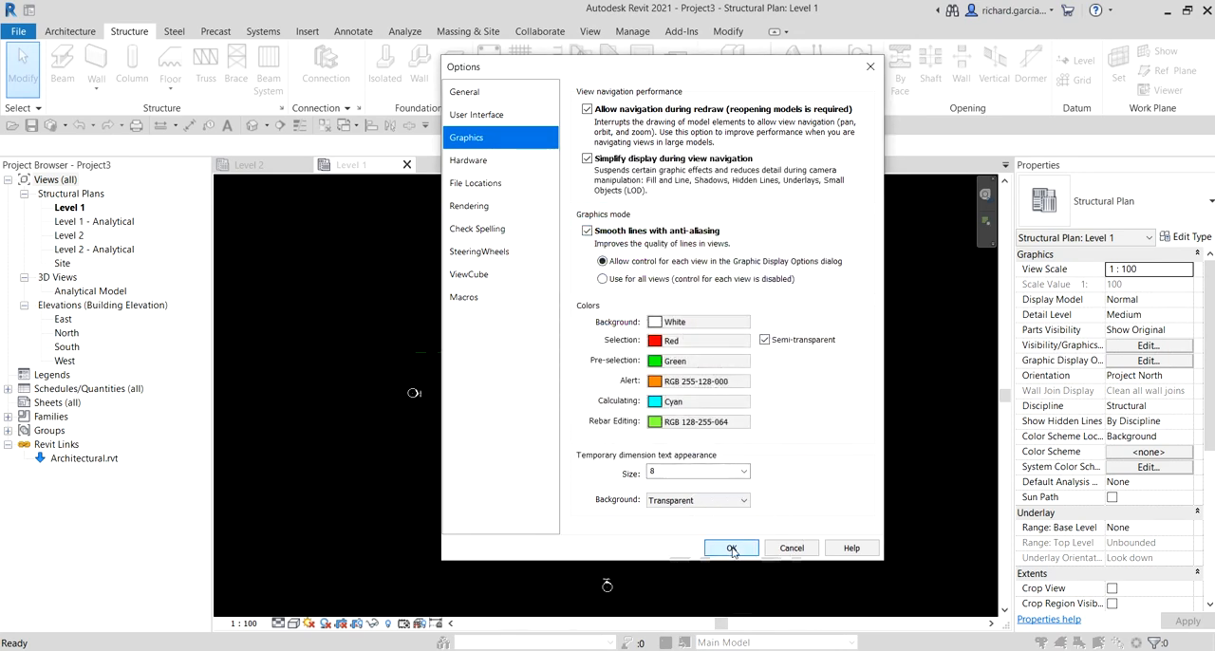
left_click(731, 547)
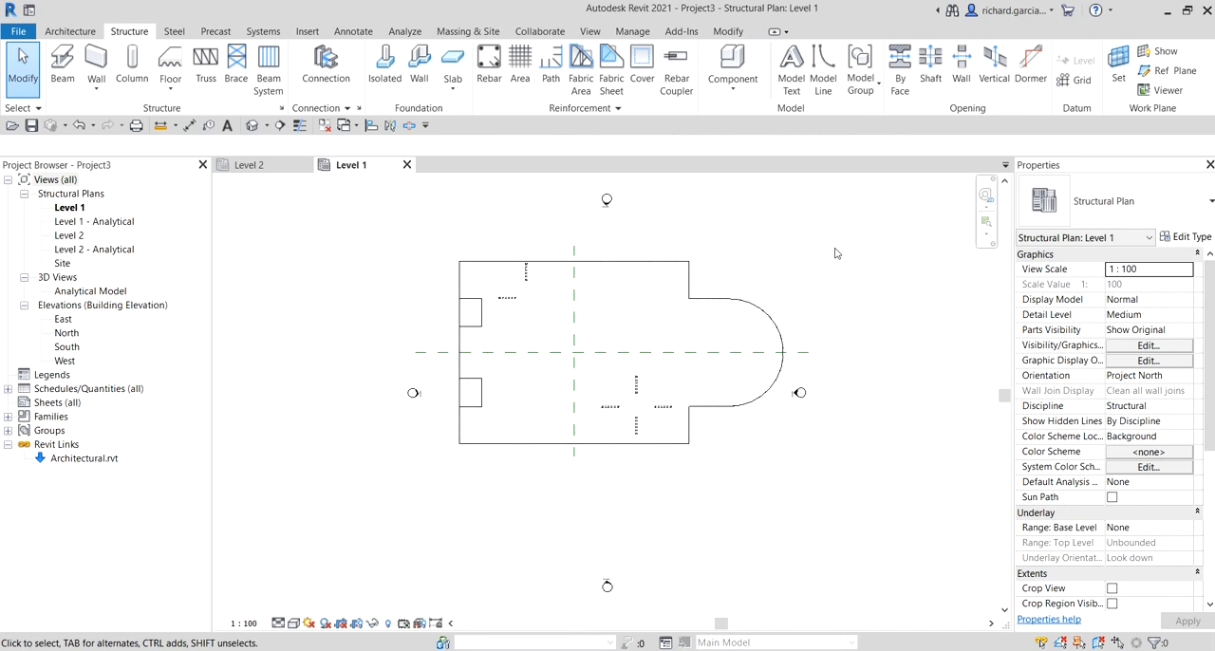